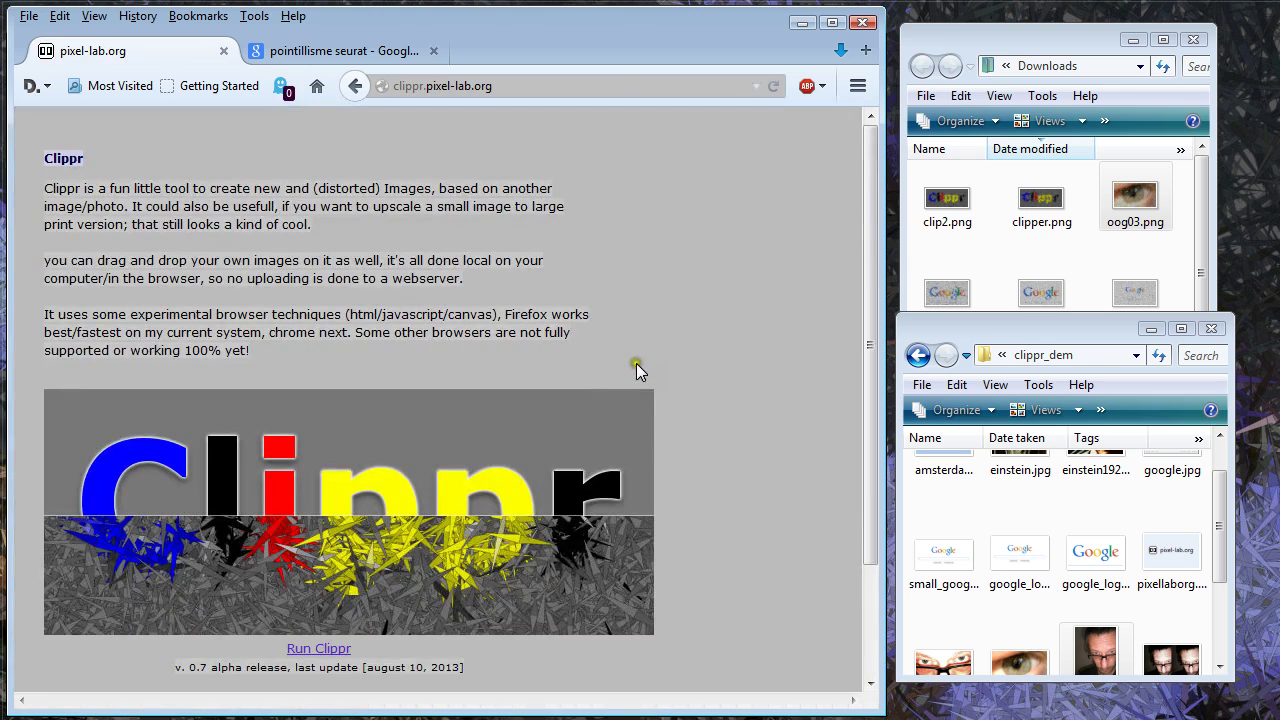
Step: Read through the Clippr introduction page down to the Run Clippr link and the about section
left_click_drag(873, 240, 869, 340)
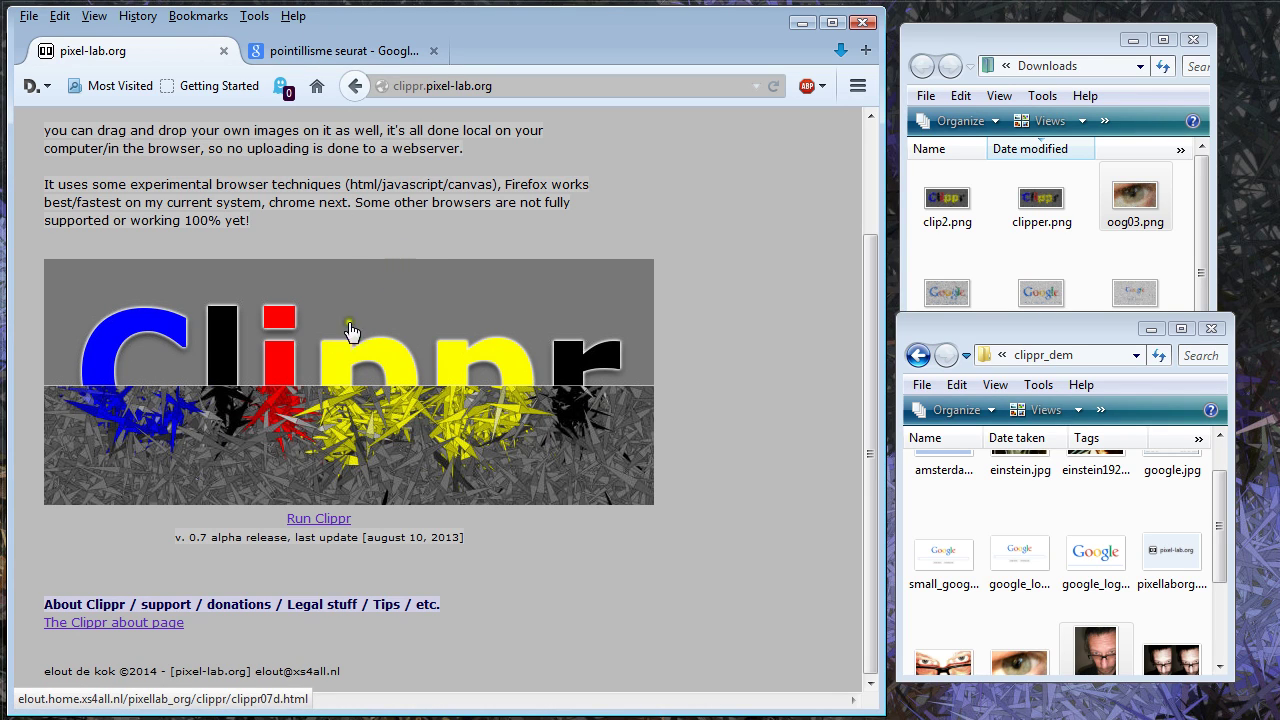
left_click_drag(310, 186, 348, 225)
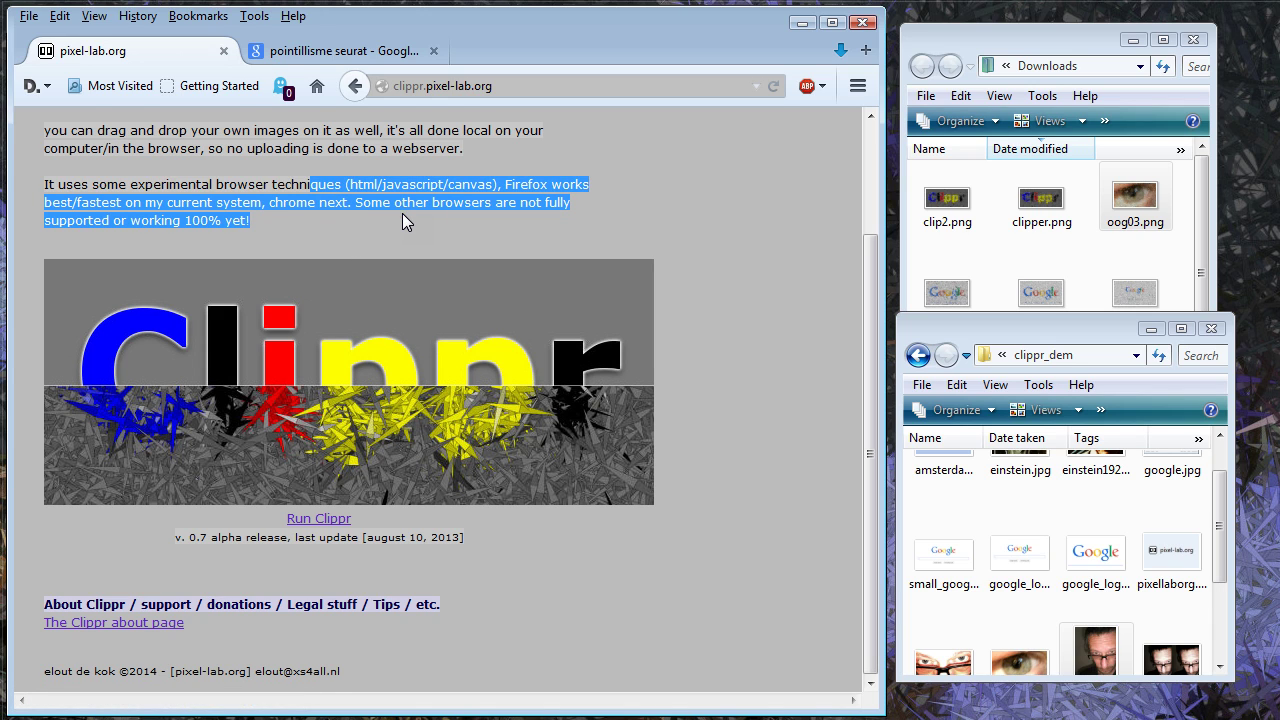
scroll(402, 213, "up", 2)
scroll(402, 213, "down", 2)
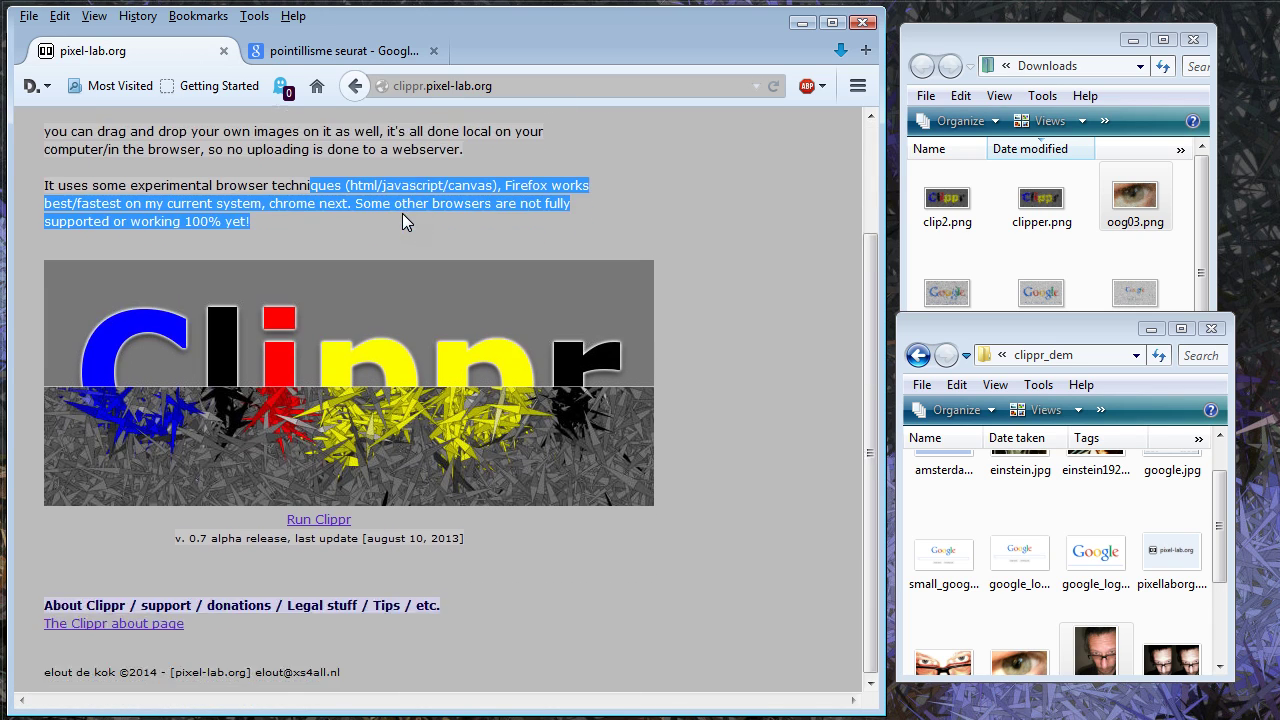
Step: Browse the Google image results for "pointillisme seurat" as style references and close that page
left_click(349, 56)
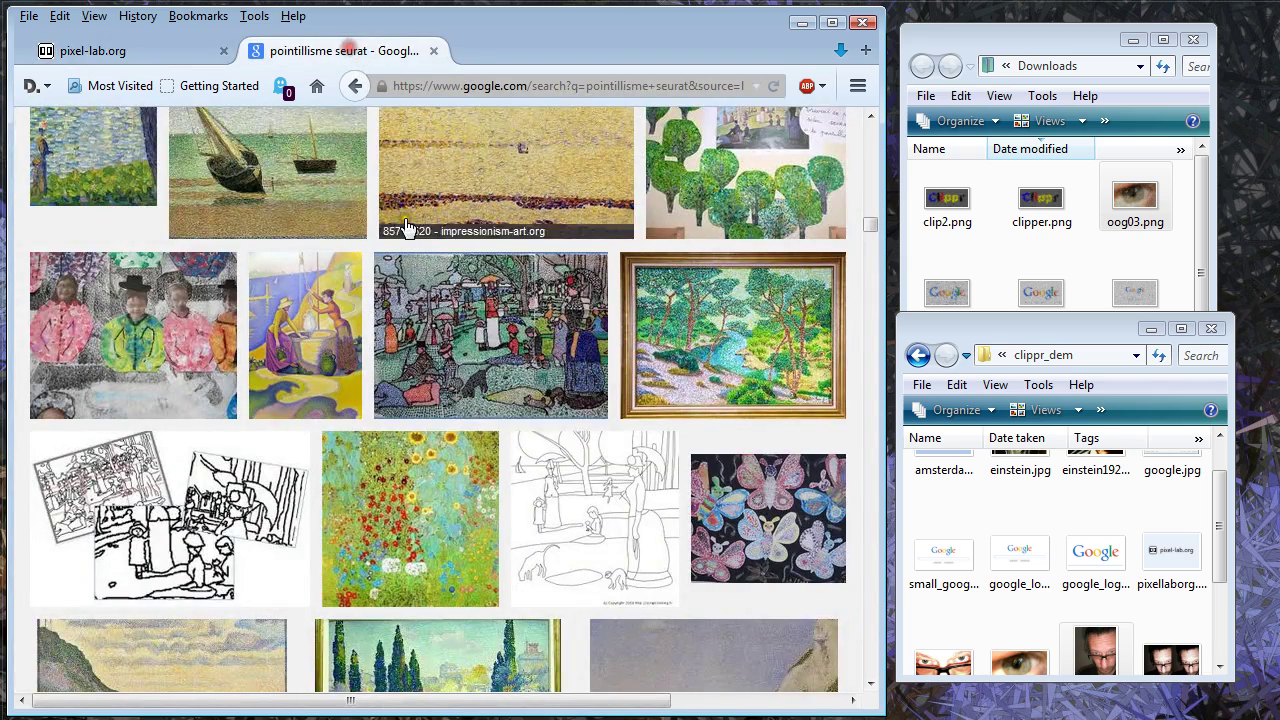
scroll(394, 240, "down", 10)
scroll(392, 236, "up", 5)
scroll(392, 236, "up", 5)
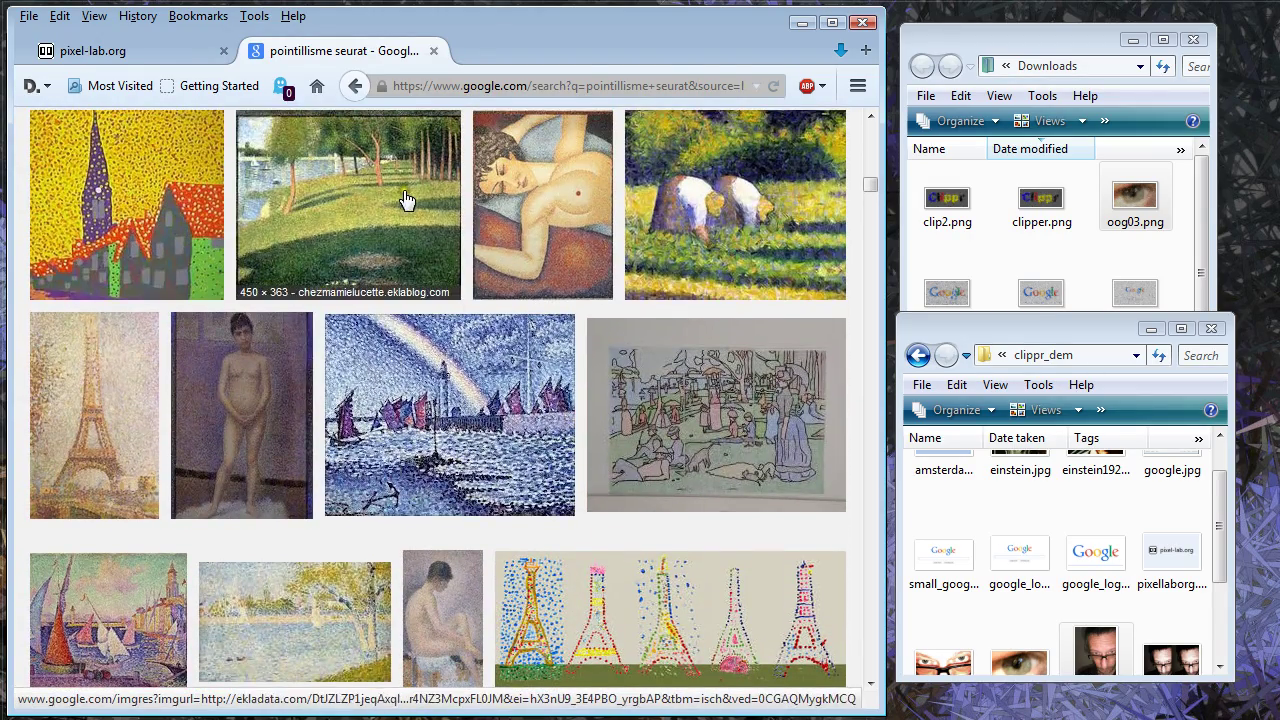
left_click(433, 51)
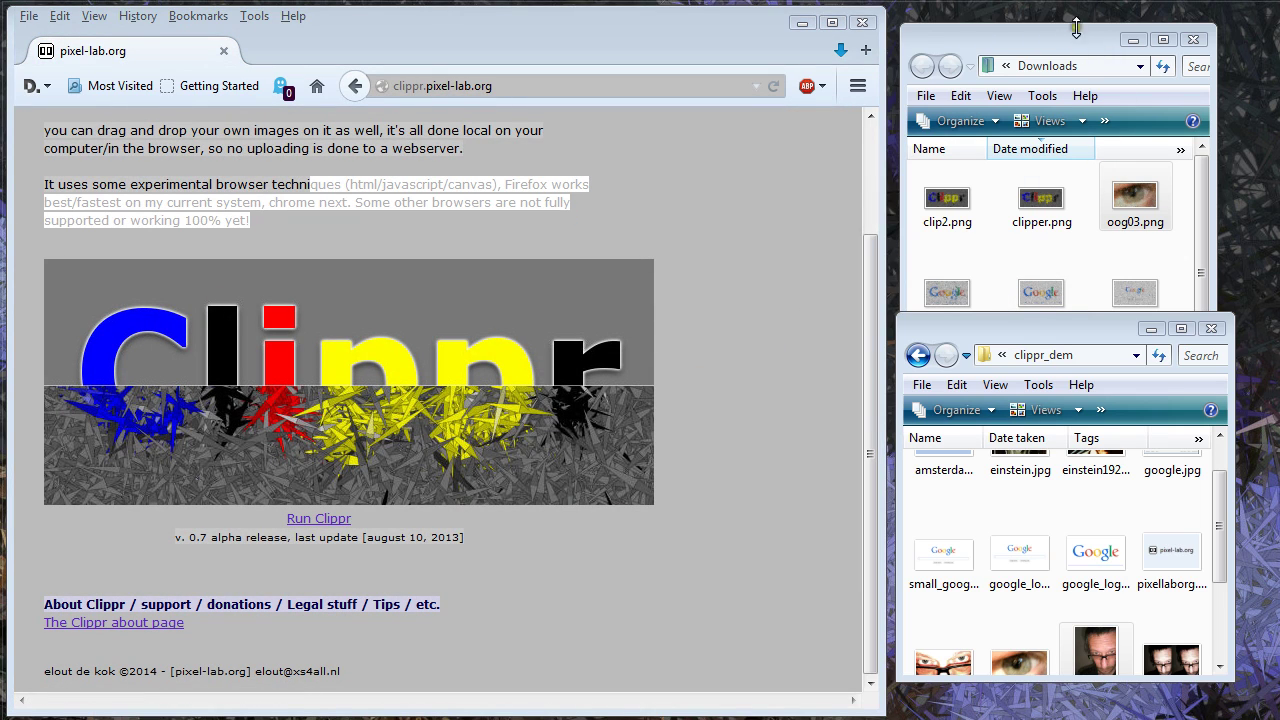
Step: Move the Downloads window up and view the original eye photo from the clippr_dem folder
mouse_move(1085, 19)
left_mouse_down()
mouse_move(1081, 57)
mouse_move(1060, 22)
left_mouse_up()
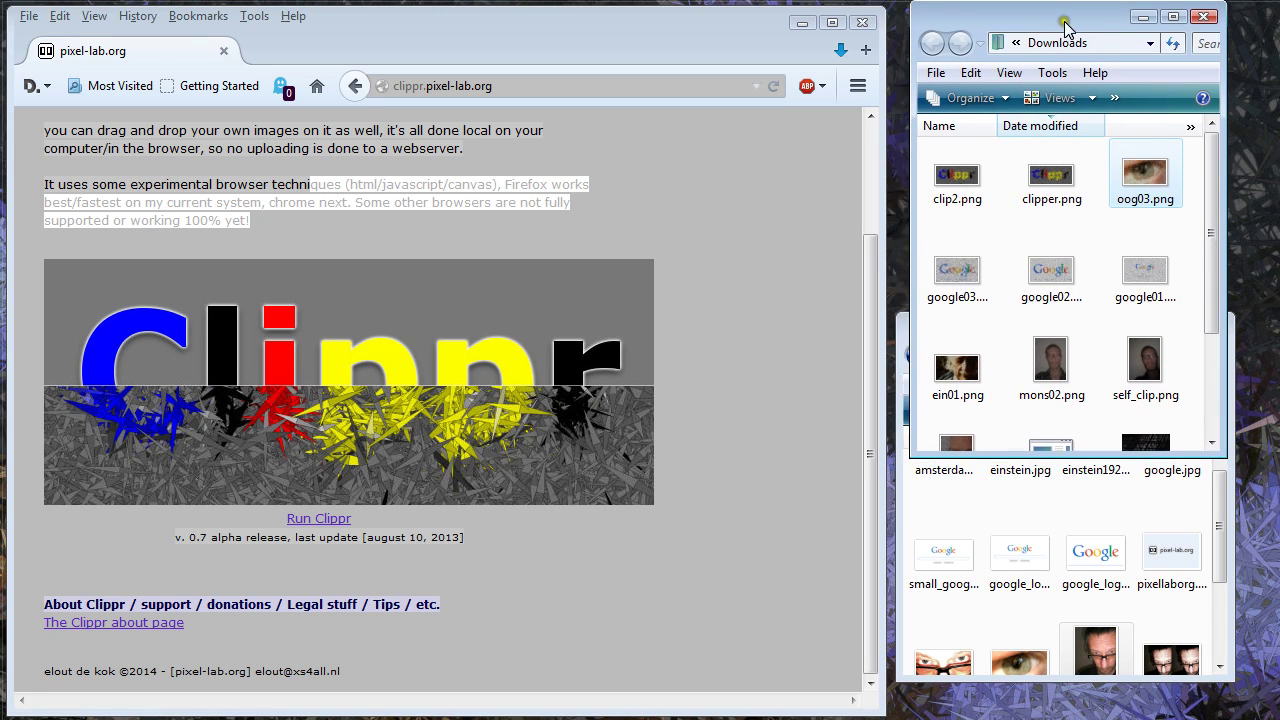
left_click(1225, 525)
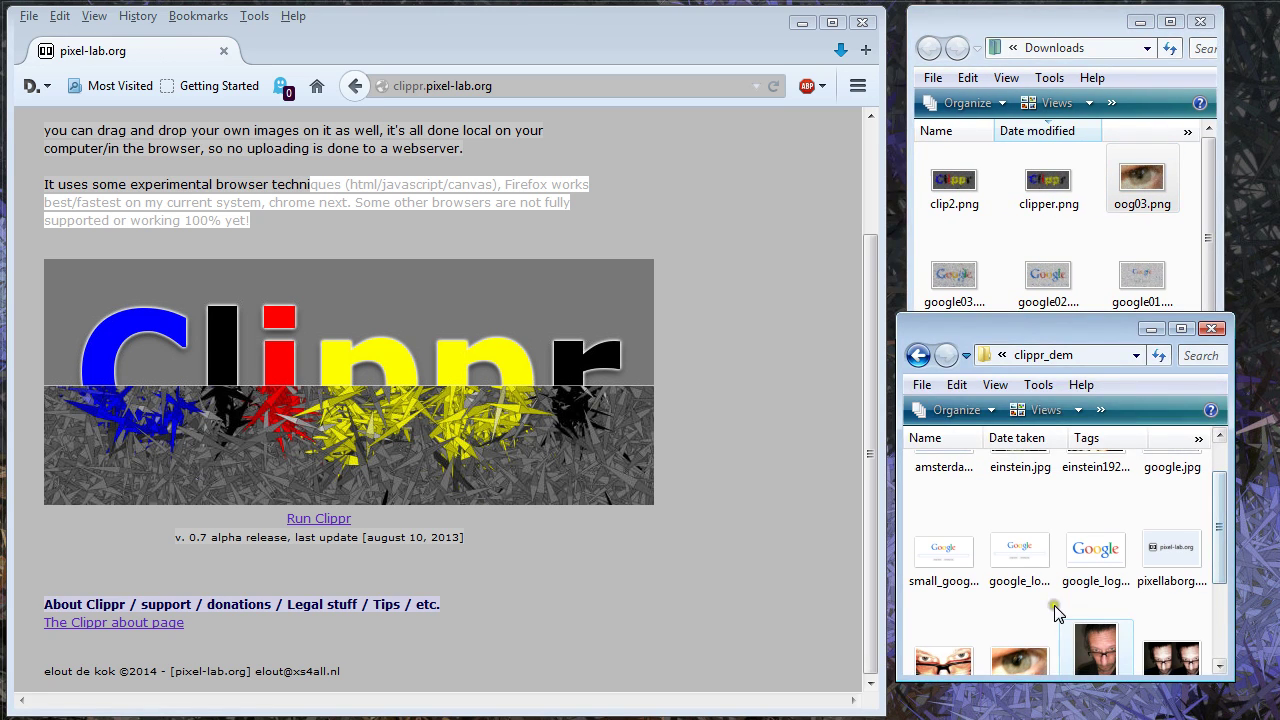
double_click(1020, 655)
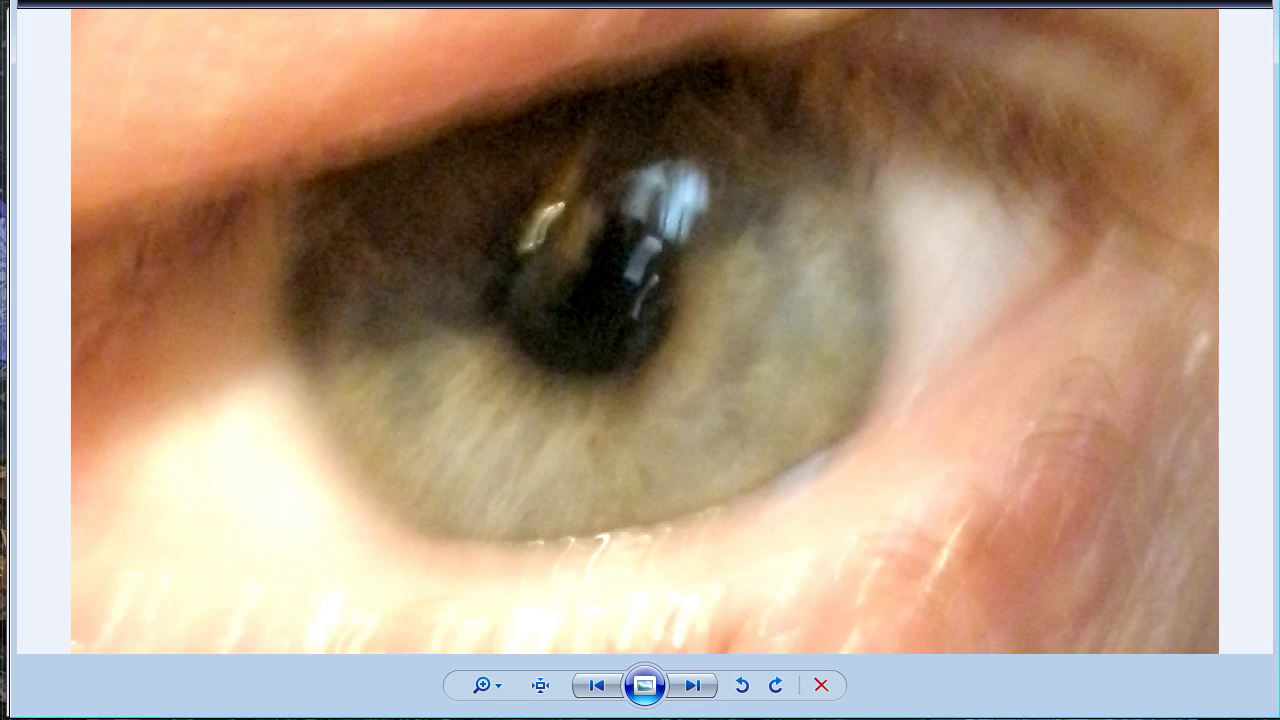
key("alt+F4")
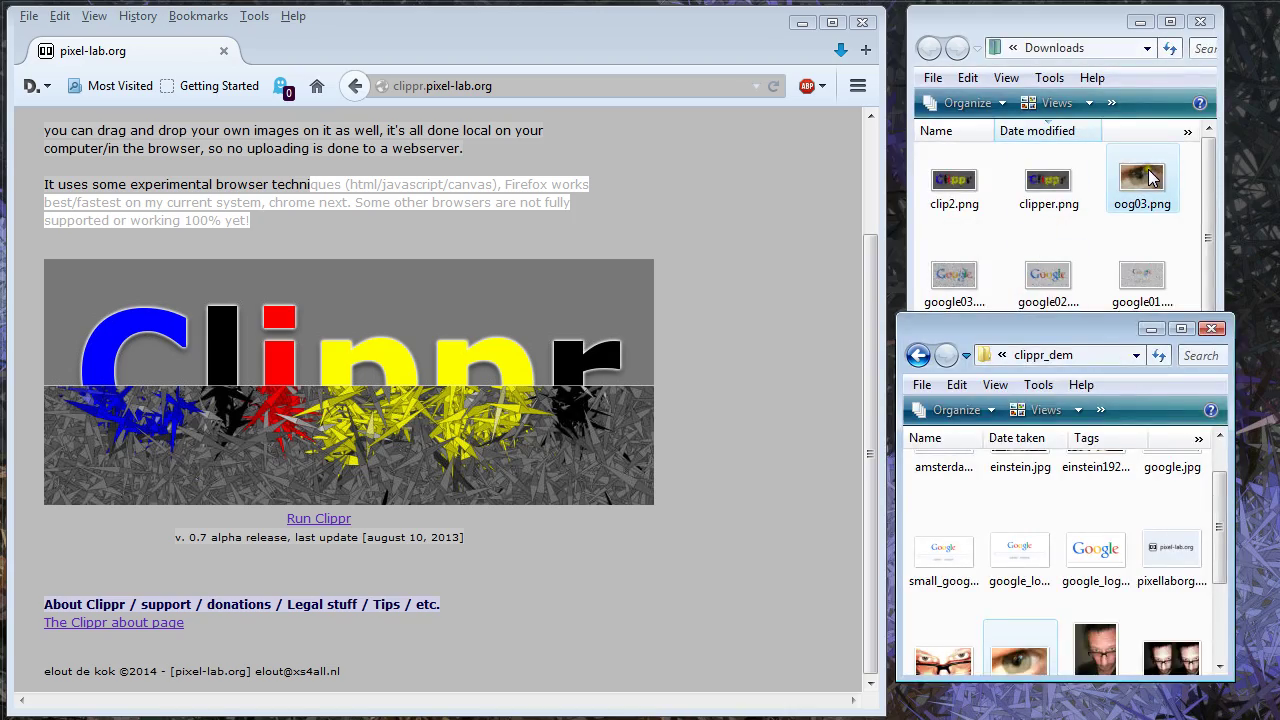
Step: View oog03.png from the Downloads folder at actual size and inspect its shard details
double_click(1148, 175)
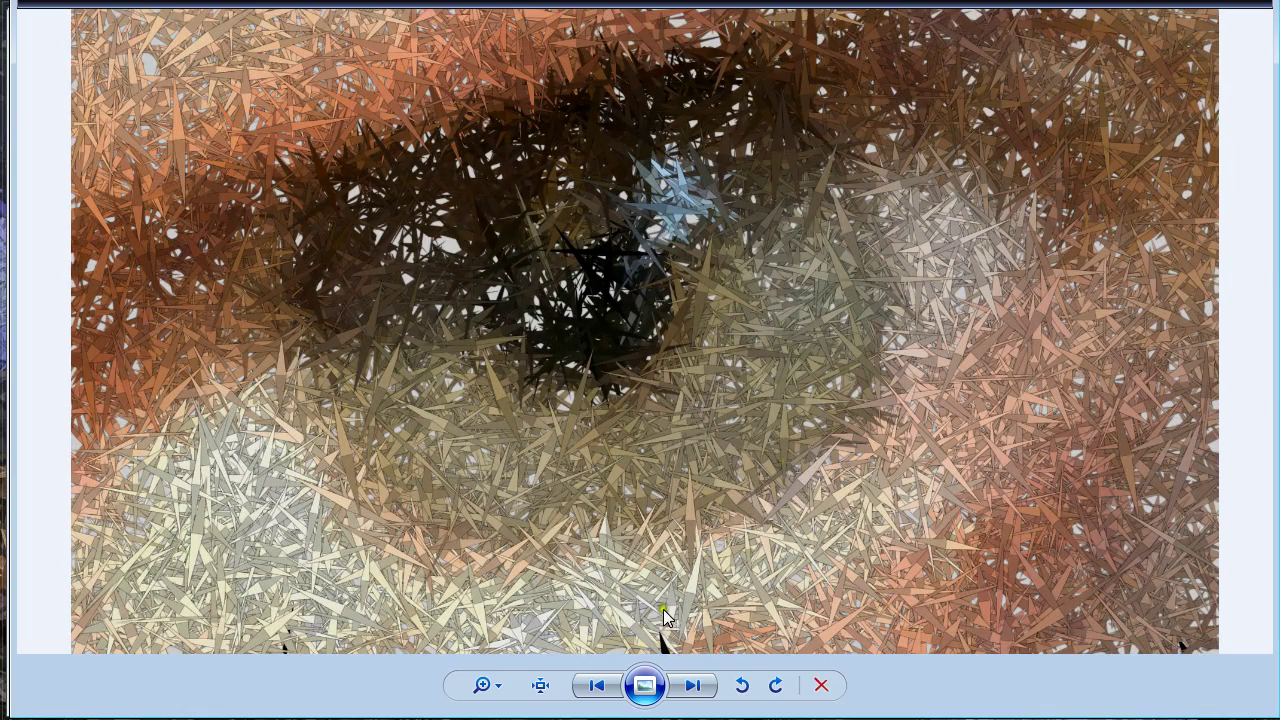
left_click(541, 685)
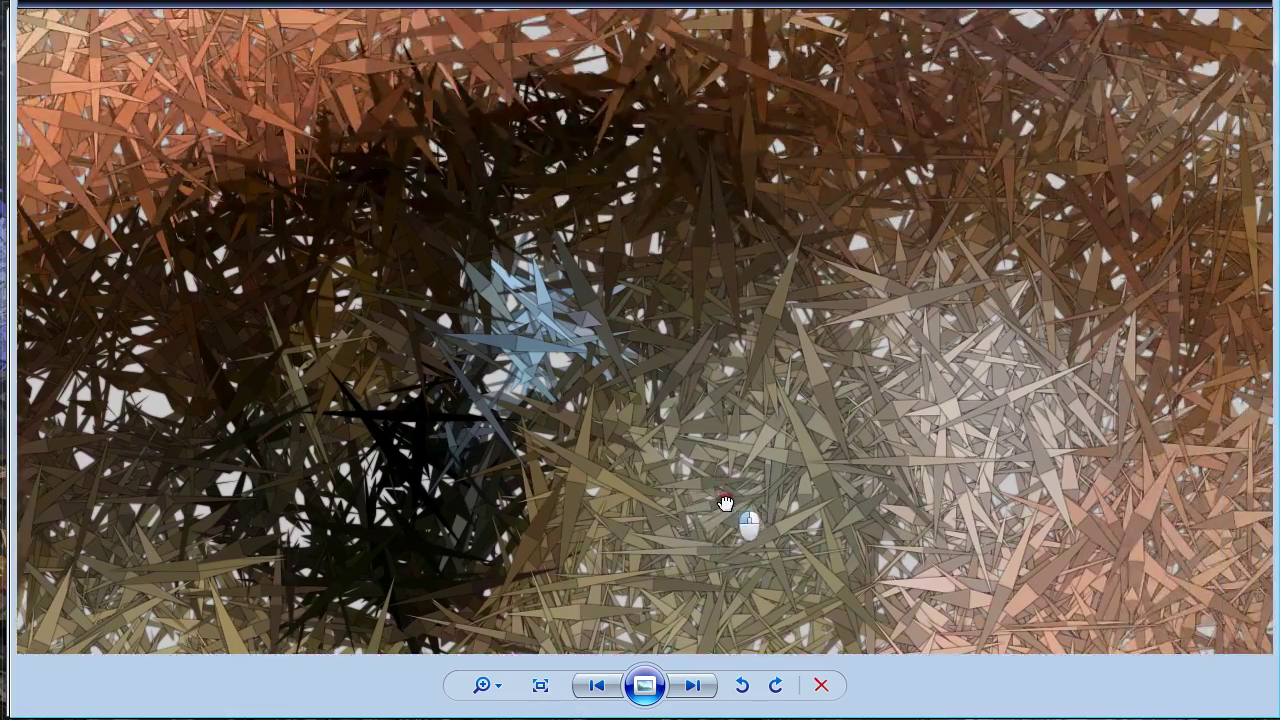
left_click_drag(726, 502, 336, 446)
left_click_drag(888, 306, 917, 290)
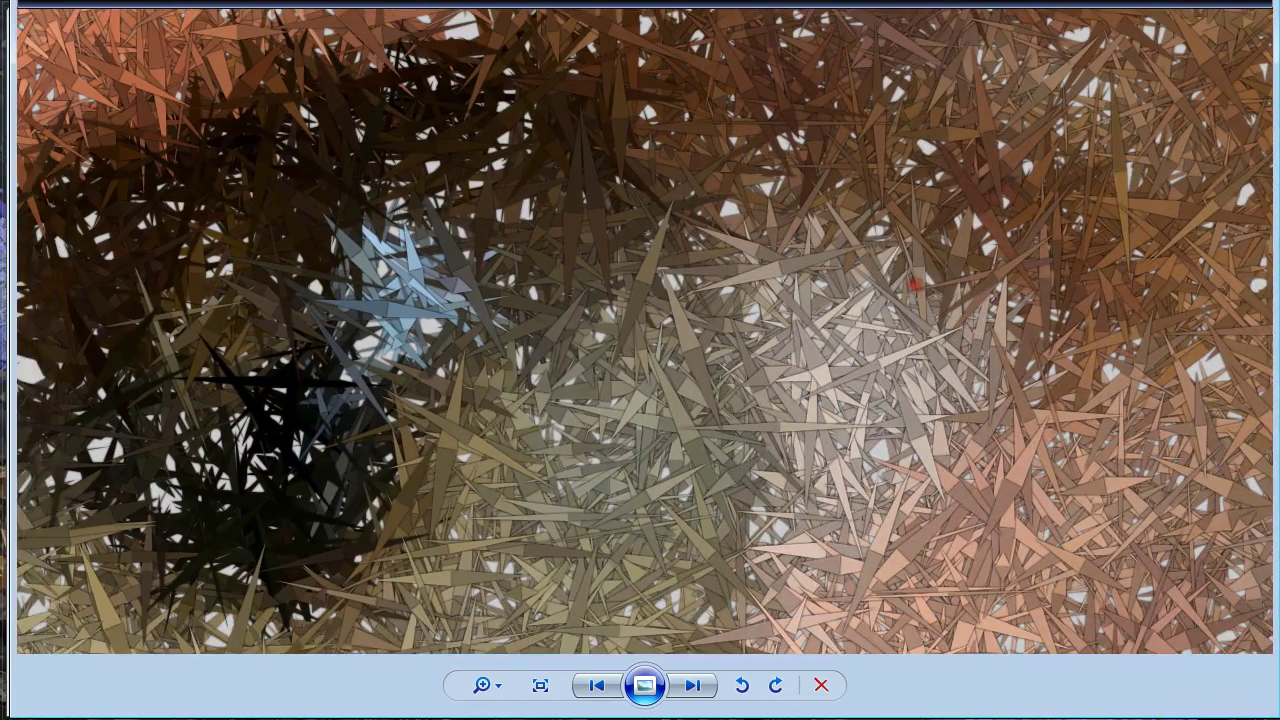
key("Escape")
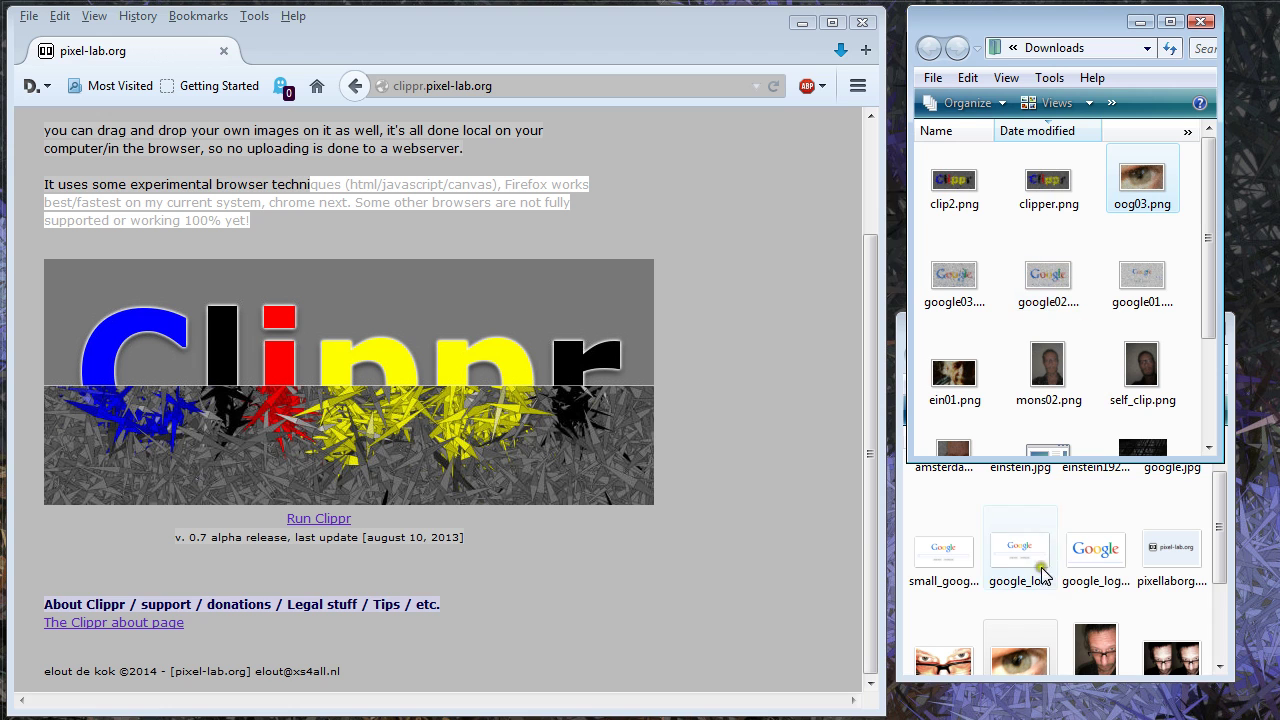
Step: View google_logo03_1920x1080.jpg from the clippr_dem folder and examine the letter edges up close
double_click(1100, 549)
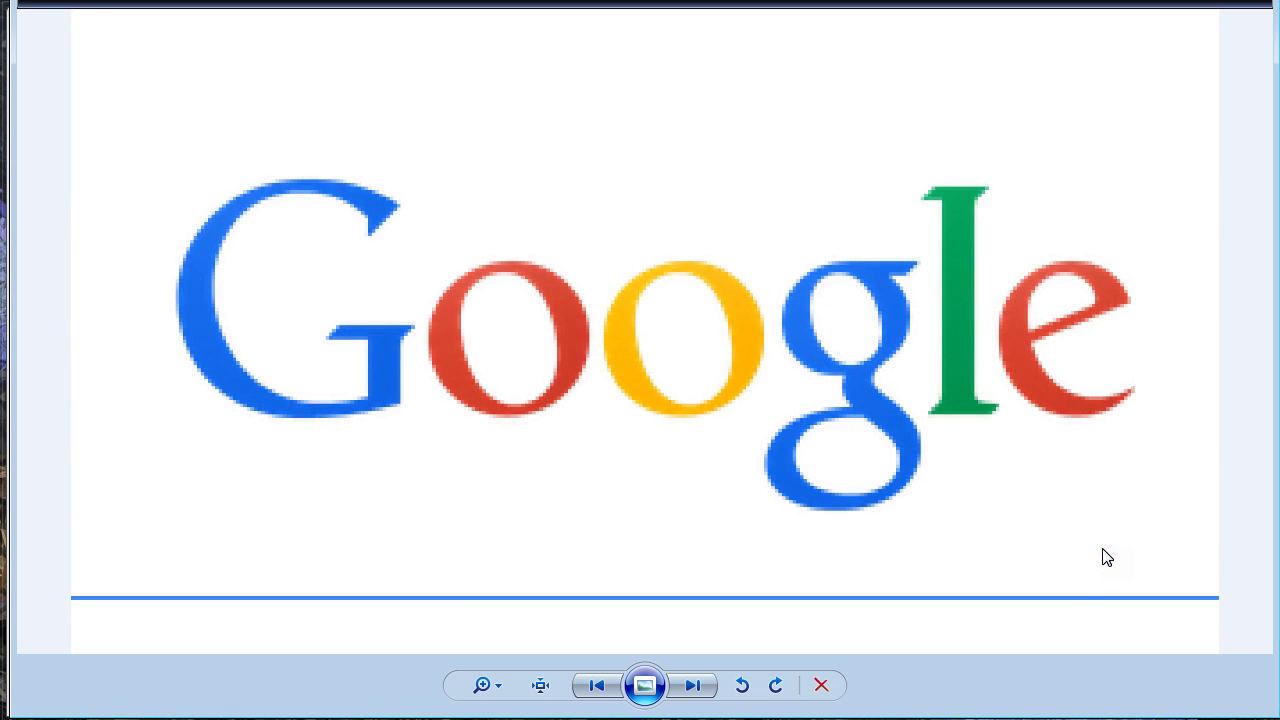
scroll(857, 480, "up", 4)
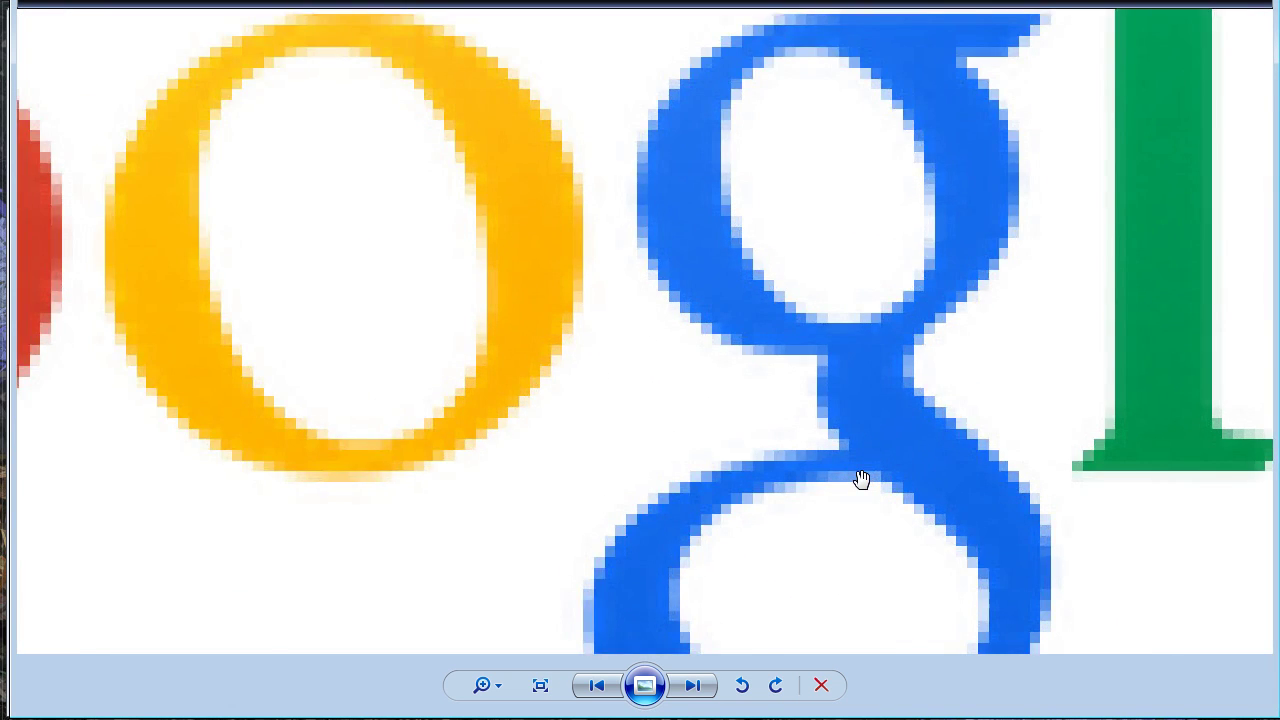
scroll(857, 480, "down", 4)
scroll(860, 480, "up", 3)
scroll(861, 480, "down", 3)
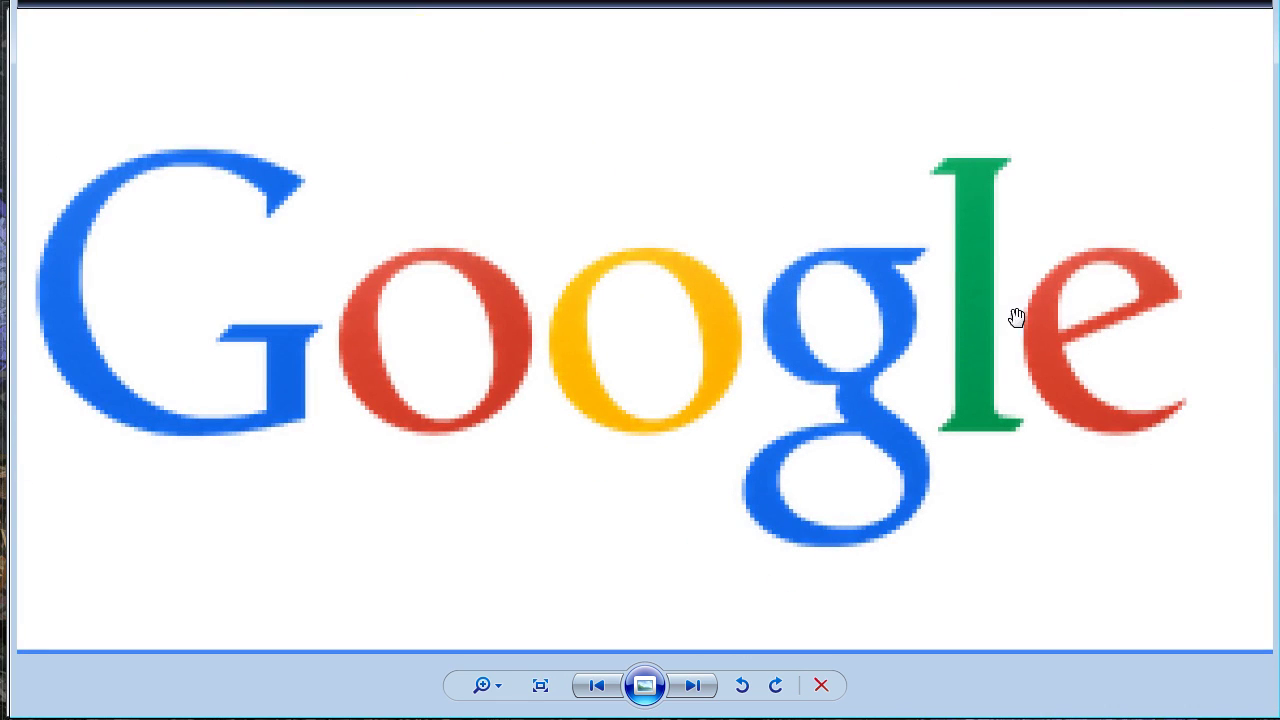
scroll(1000, 323, "up", 2)
scroll(812, 291, "down", 2)
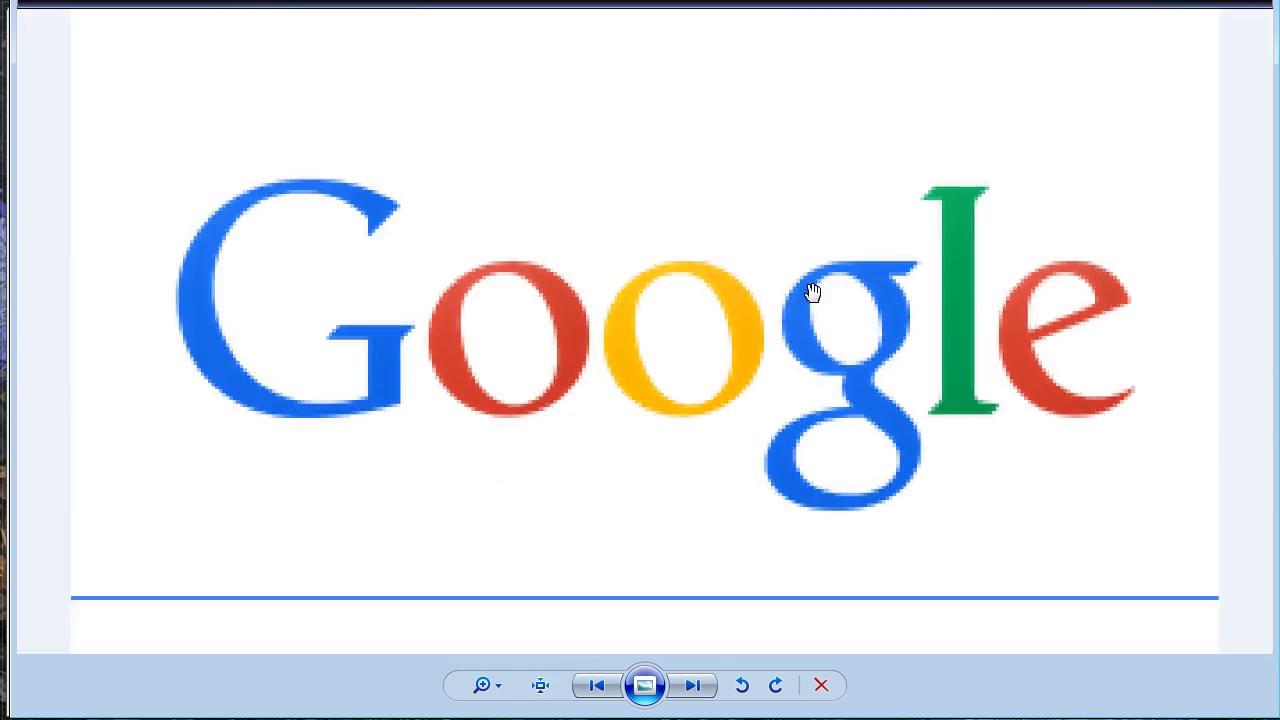
key("alt+F4")
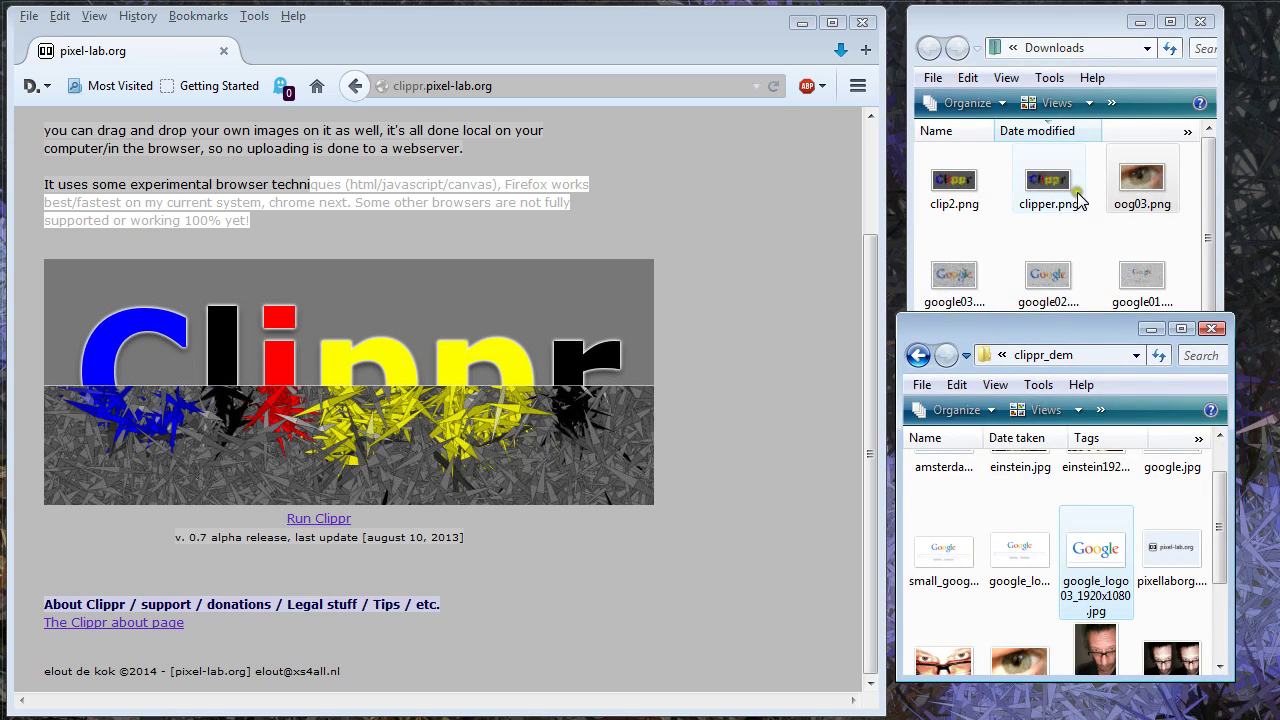
Step: View google02.png from Downloads and the preceding Google rendering, inspecting the latter at actual size
double_click(1047, 280)
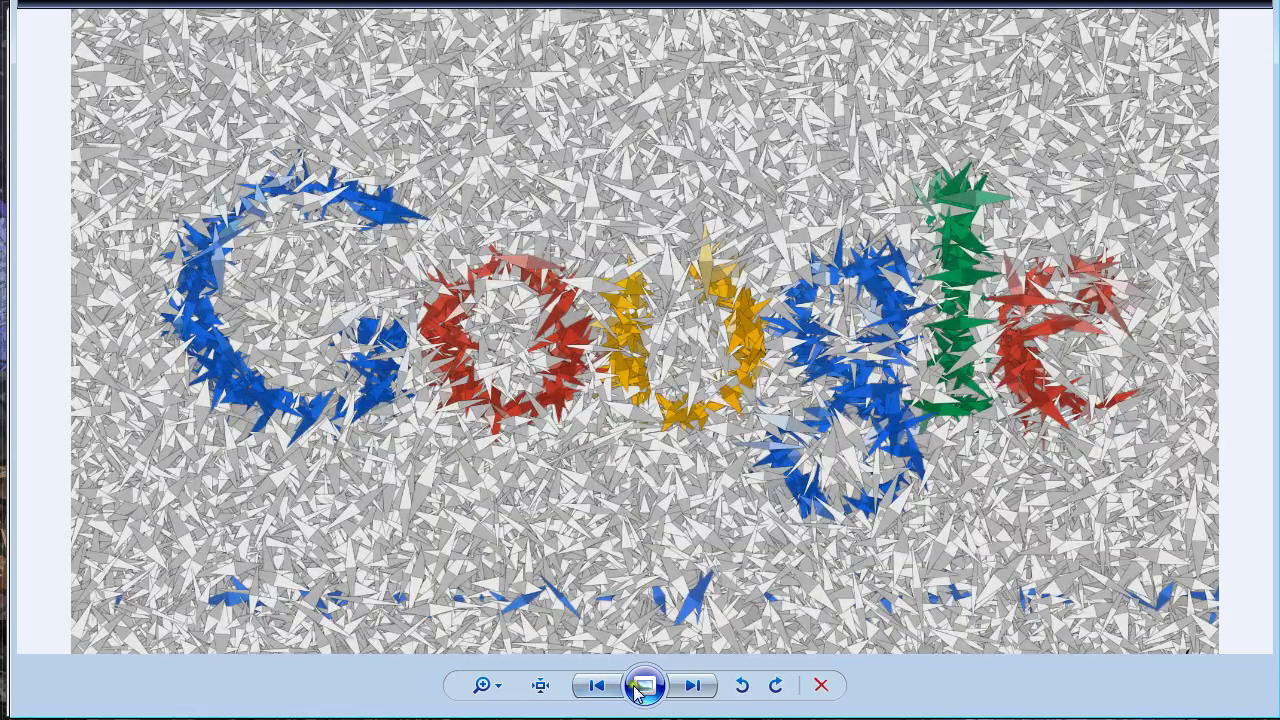
left_click(597, 685)
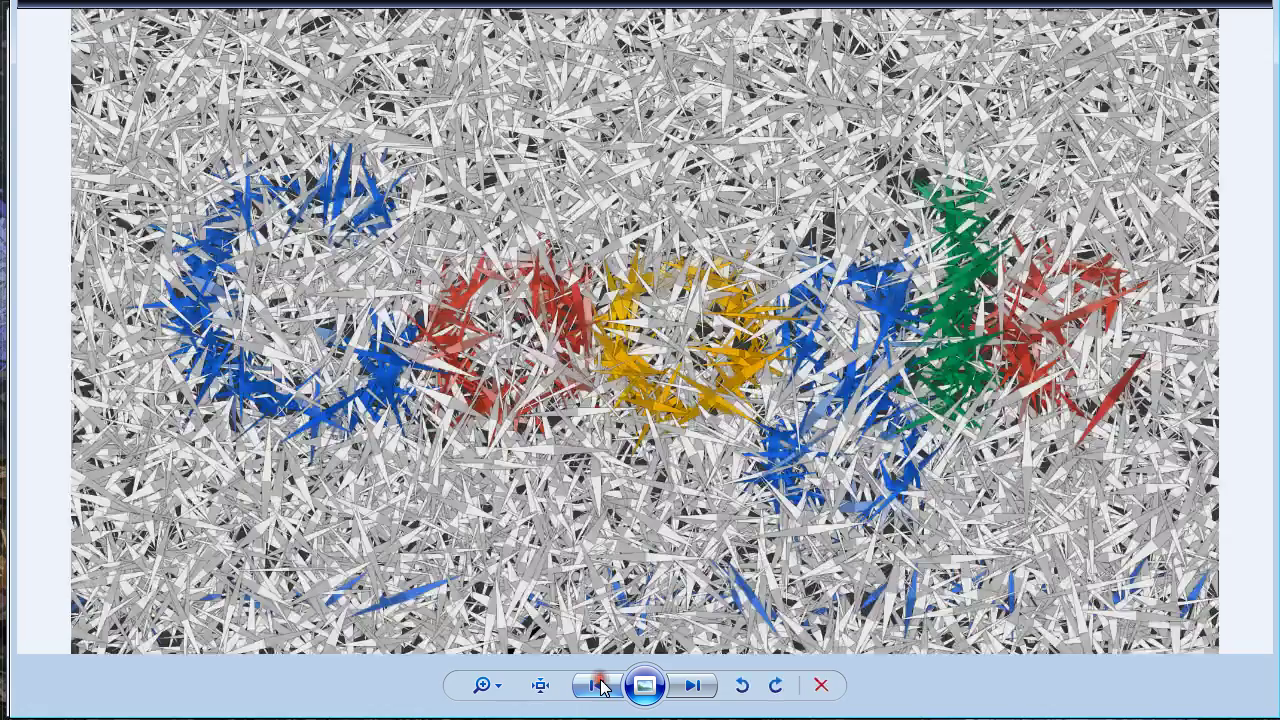
left_click(540, 685)
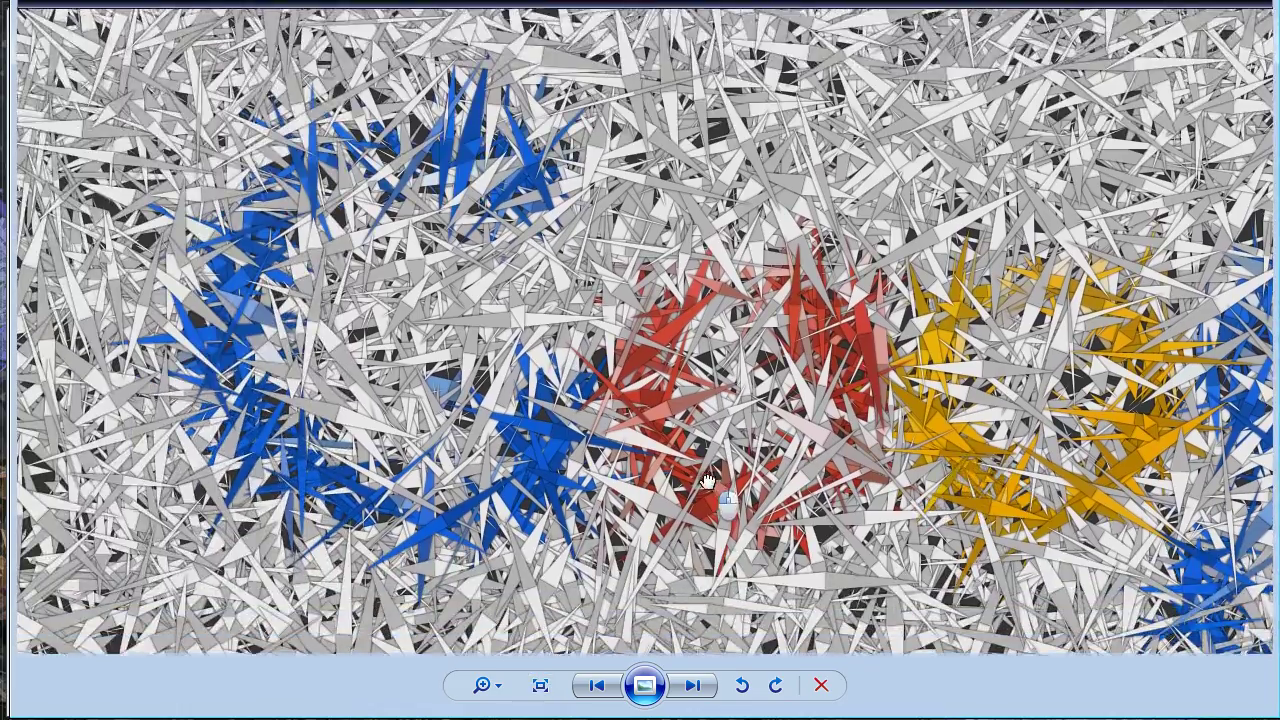
key("Right")
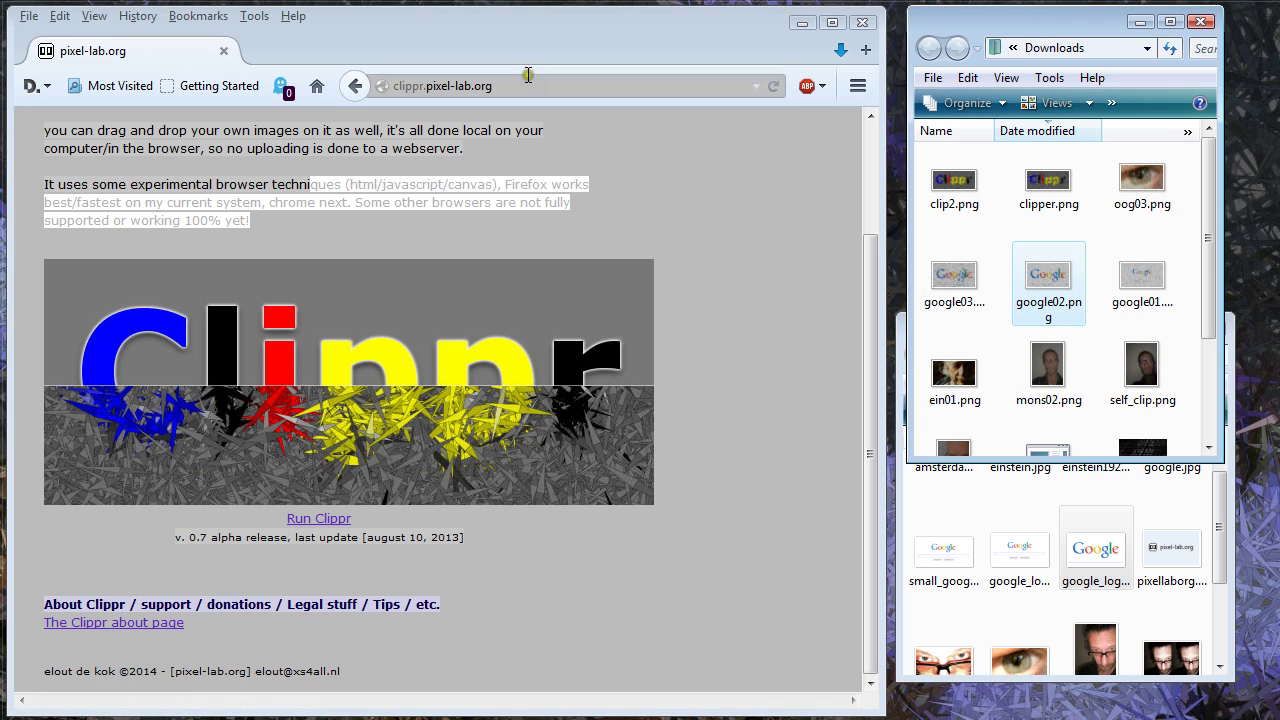
Step: Launch the Clippr tool from its introduction page and look over the default flower image
left_click(515, 86)
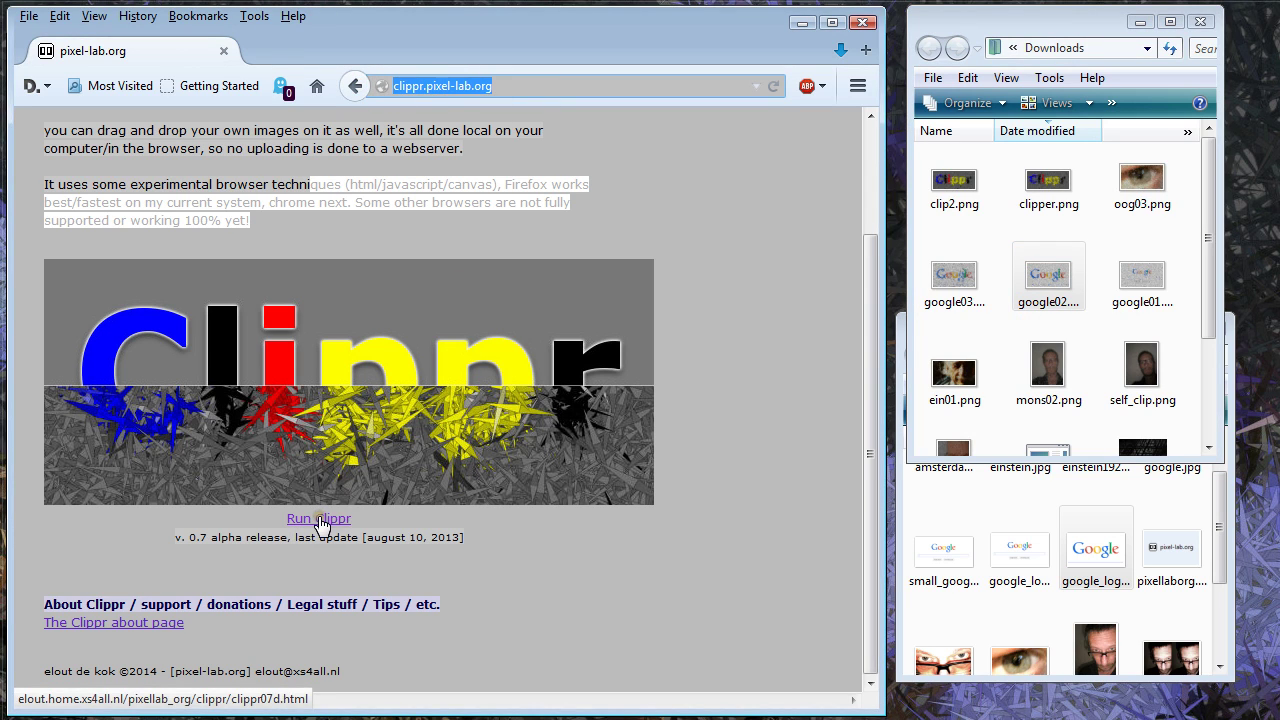
left_click(320, 519)
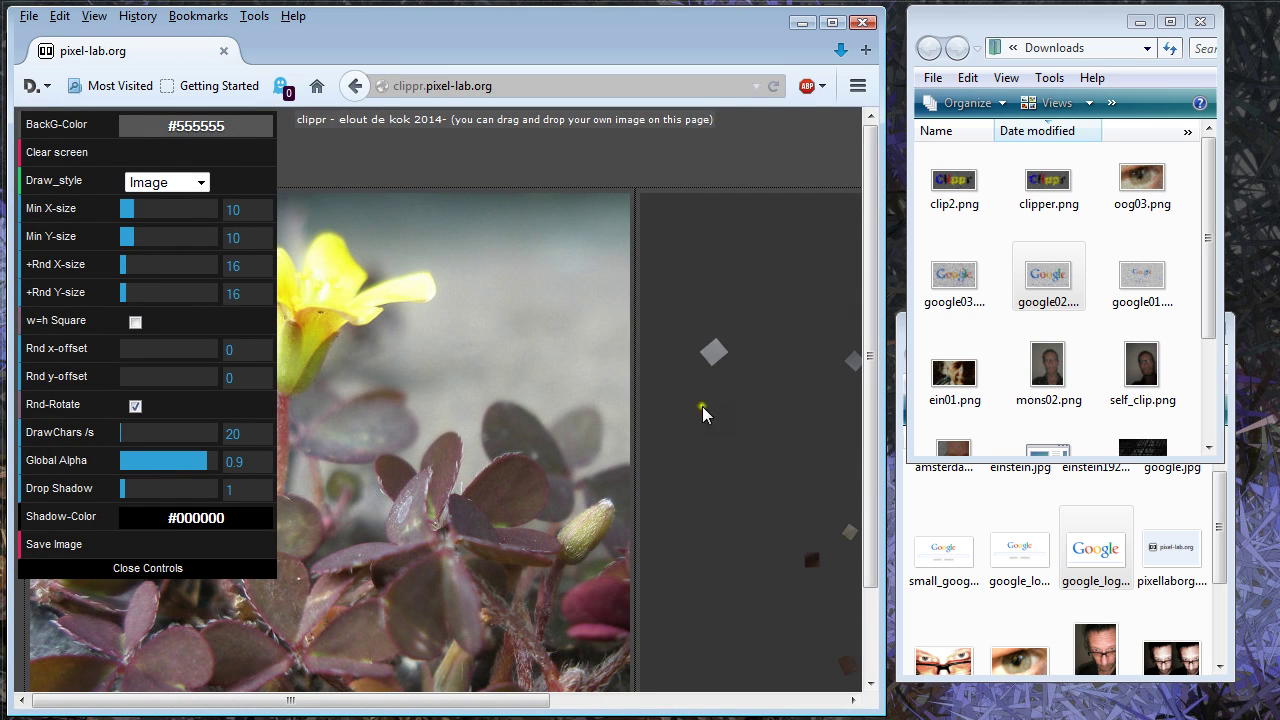
scroll(712, 370, "down", 1)
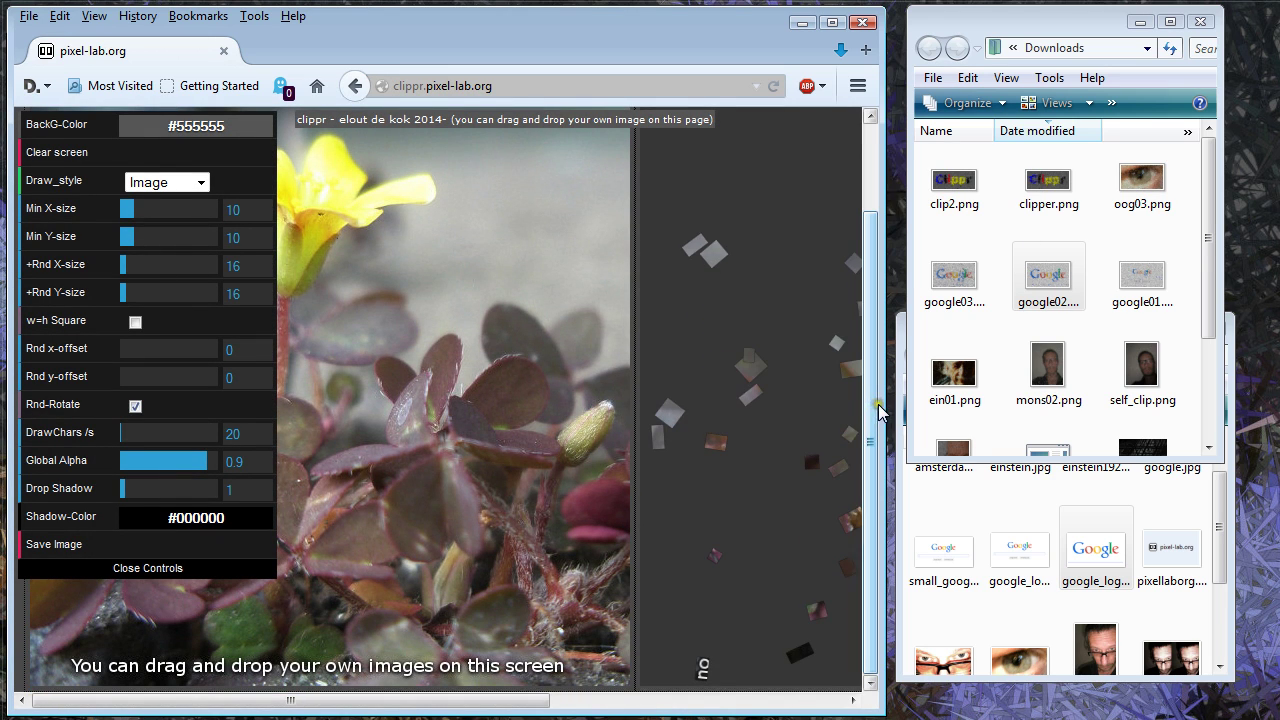
Step: Widen the browser window to compare the flower photo with the generated drawing, and restore its narrower width
left_click_drag(880, 412, 1262, 373)
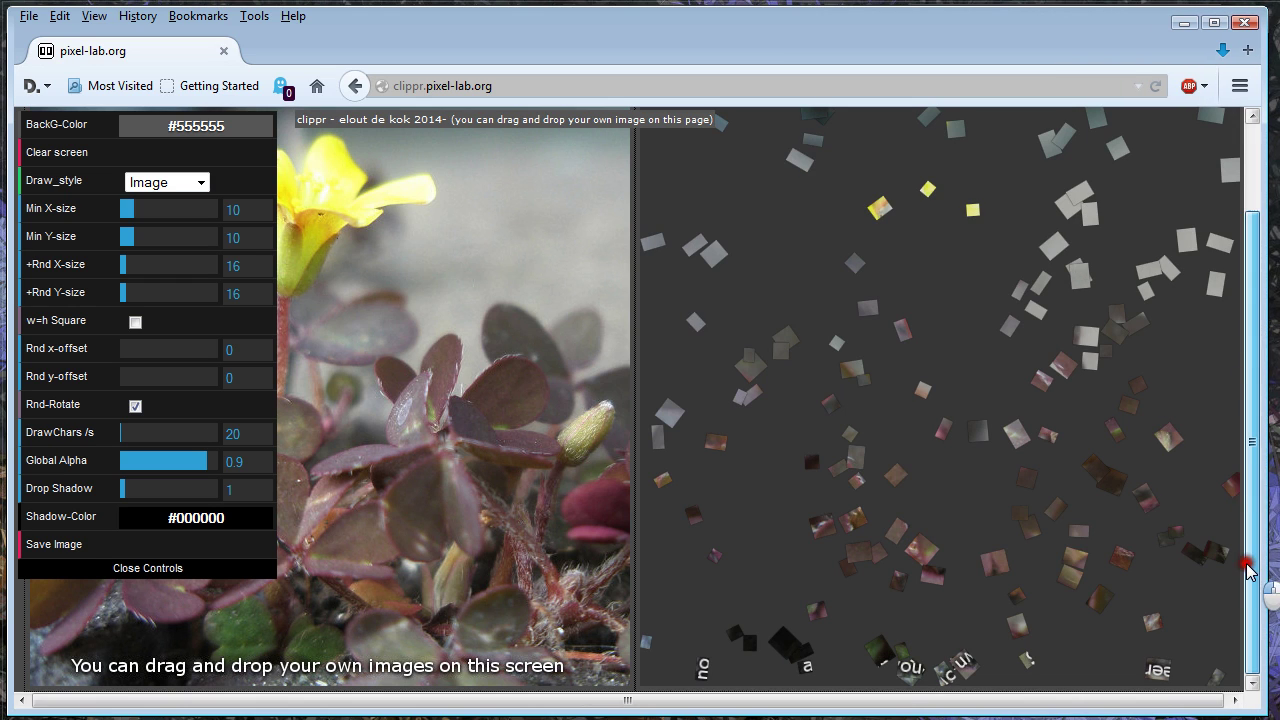
left_click_drag(1249, 570, 1252, 400)
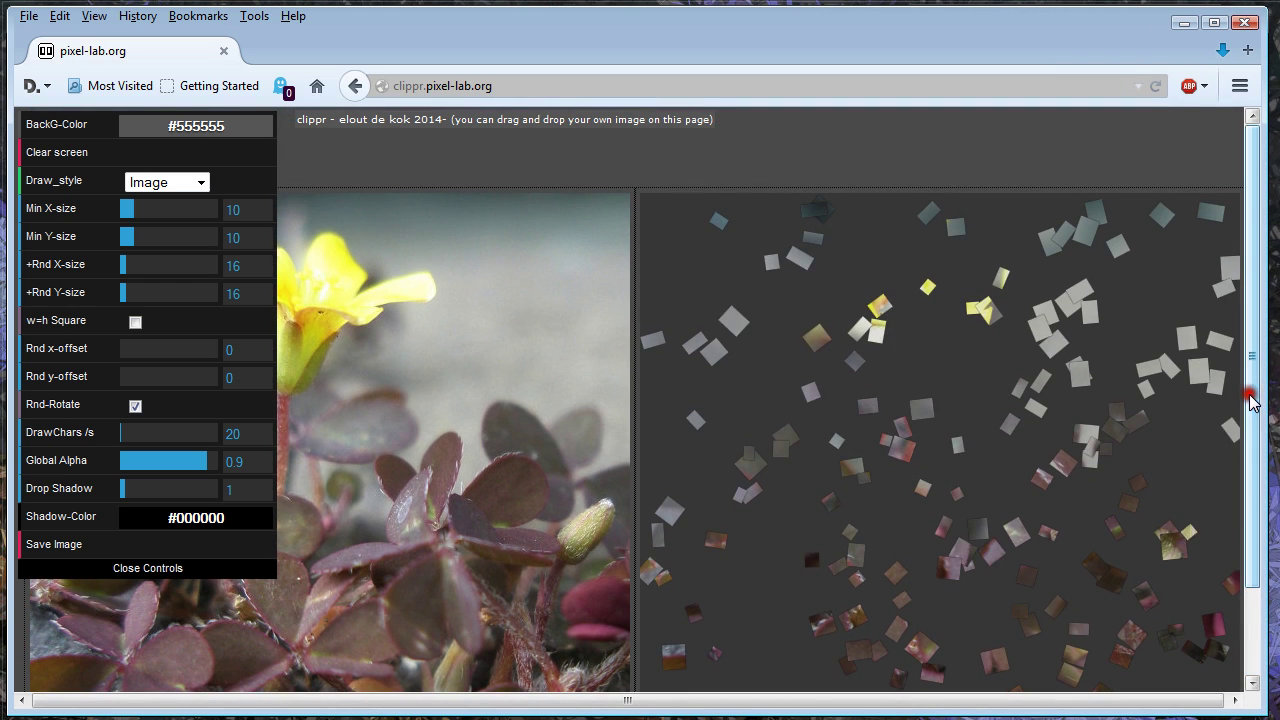
left_click_drag(1263, 448, 890, 460)
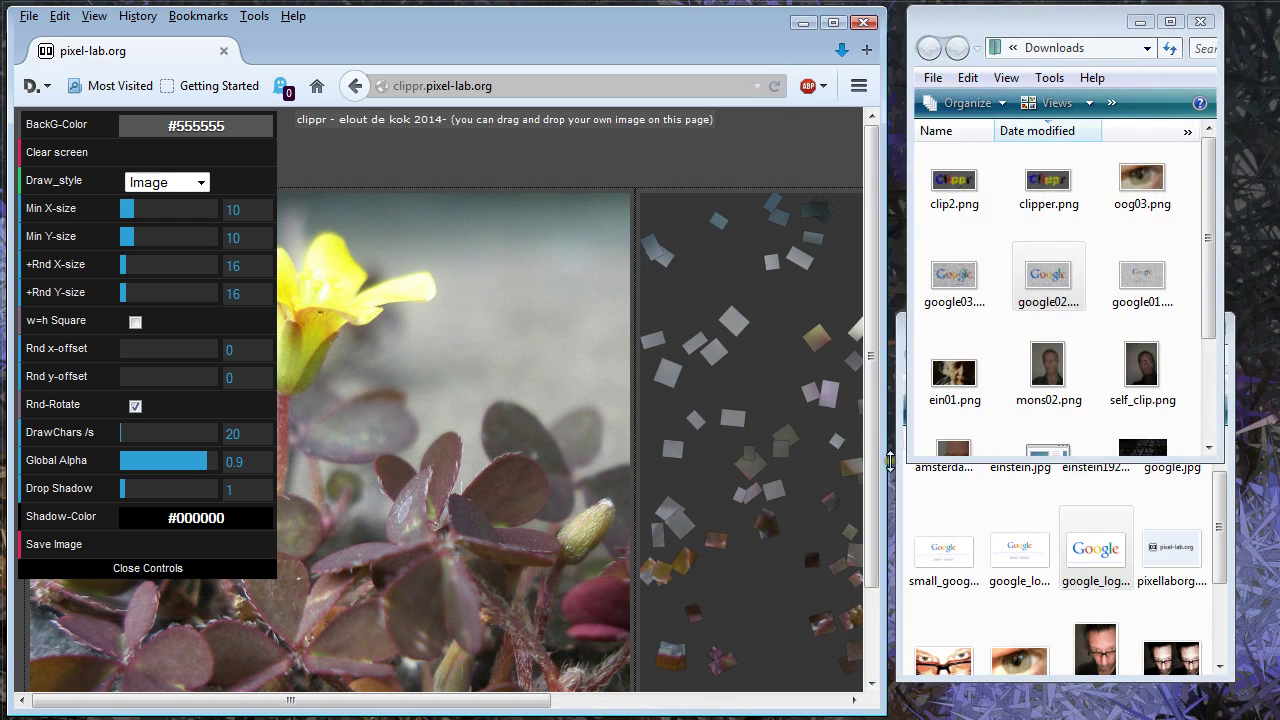
Step: Move the clippr_dem folder window slightly aside and load small_google_logo01.jpg into Clippr as the source image
left_click(1219, 520)
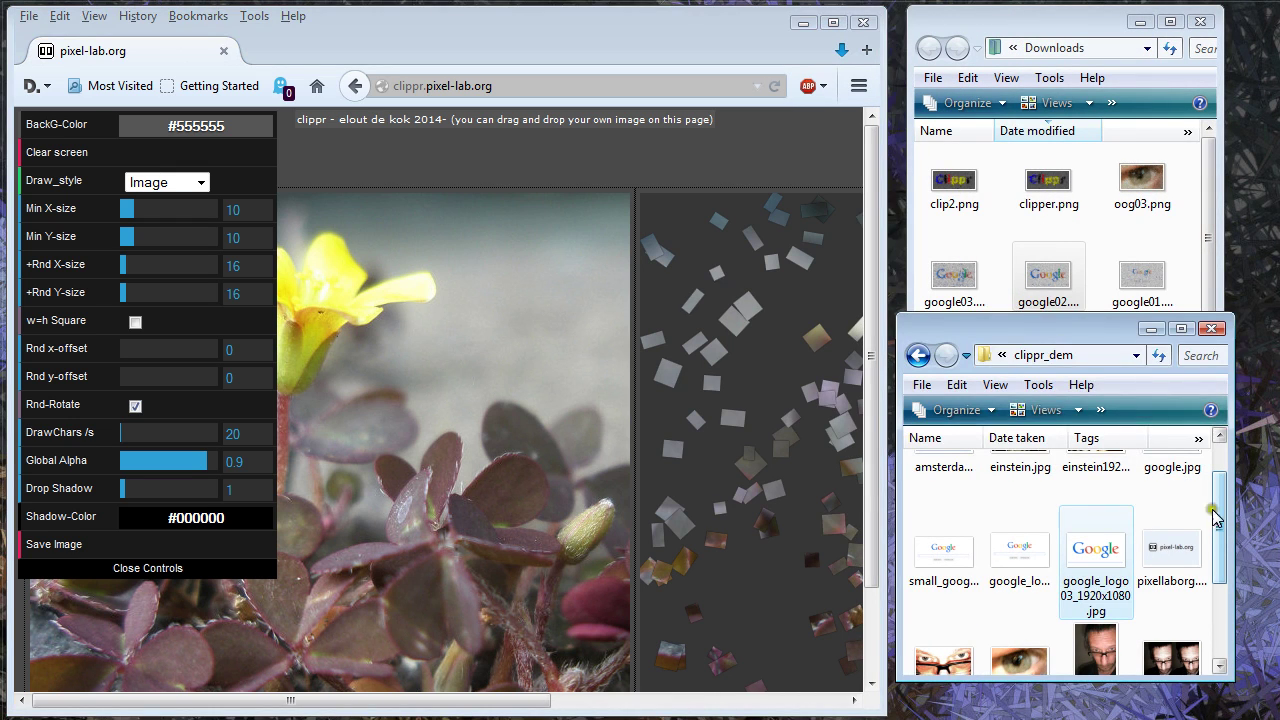
left_click_drag(1068, 328, 1101, 320)
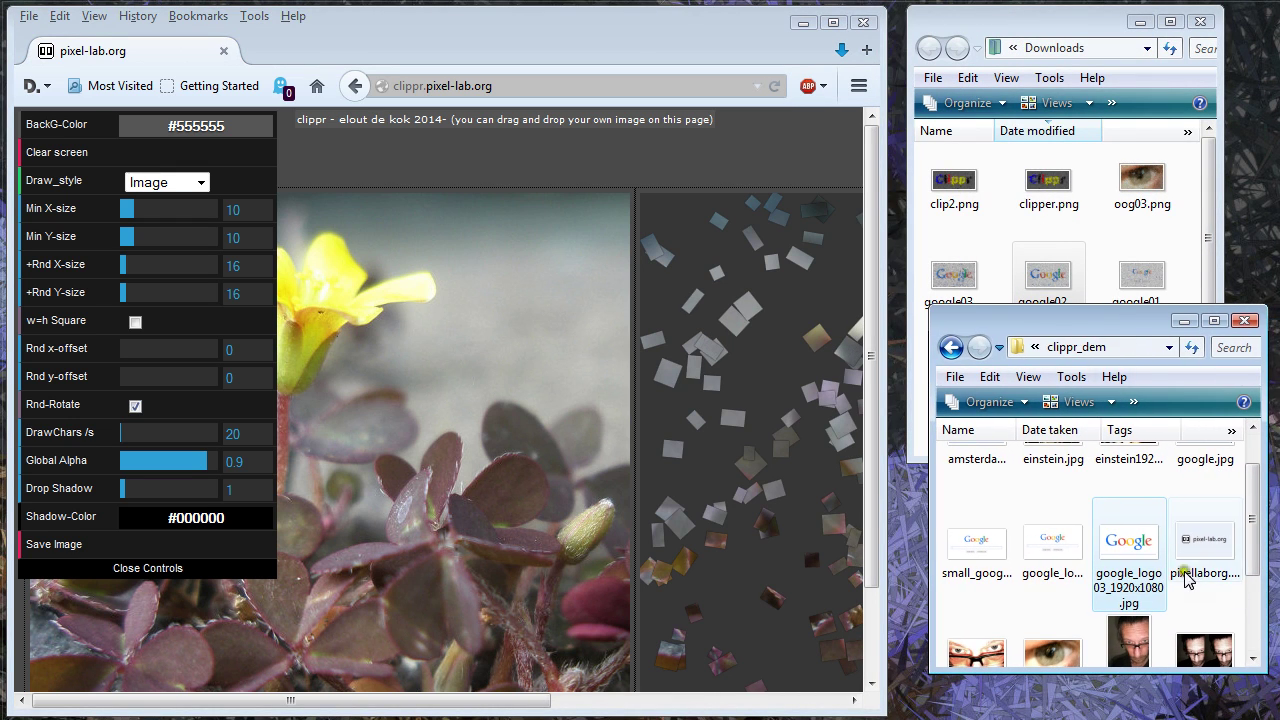
mouse_move(1261, 541)
left_mouse_down()
mouse_move(1260, 515)
mouse_move(1260, 526)
left_mouse_up()
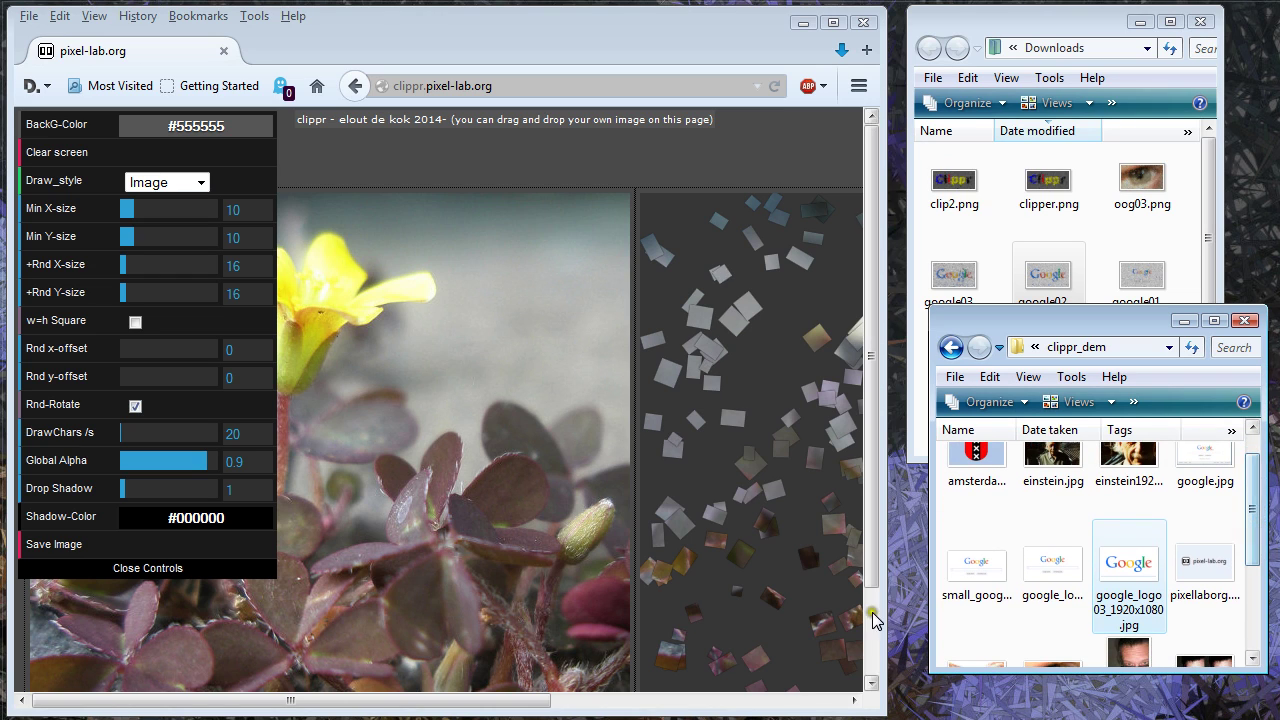
left_click_drag(975, 572, 548, 533)
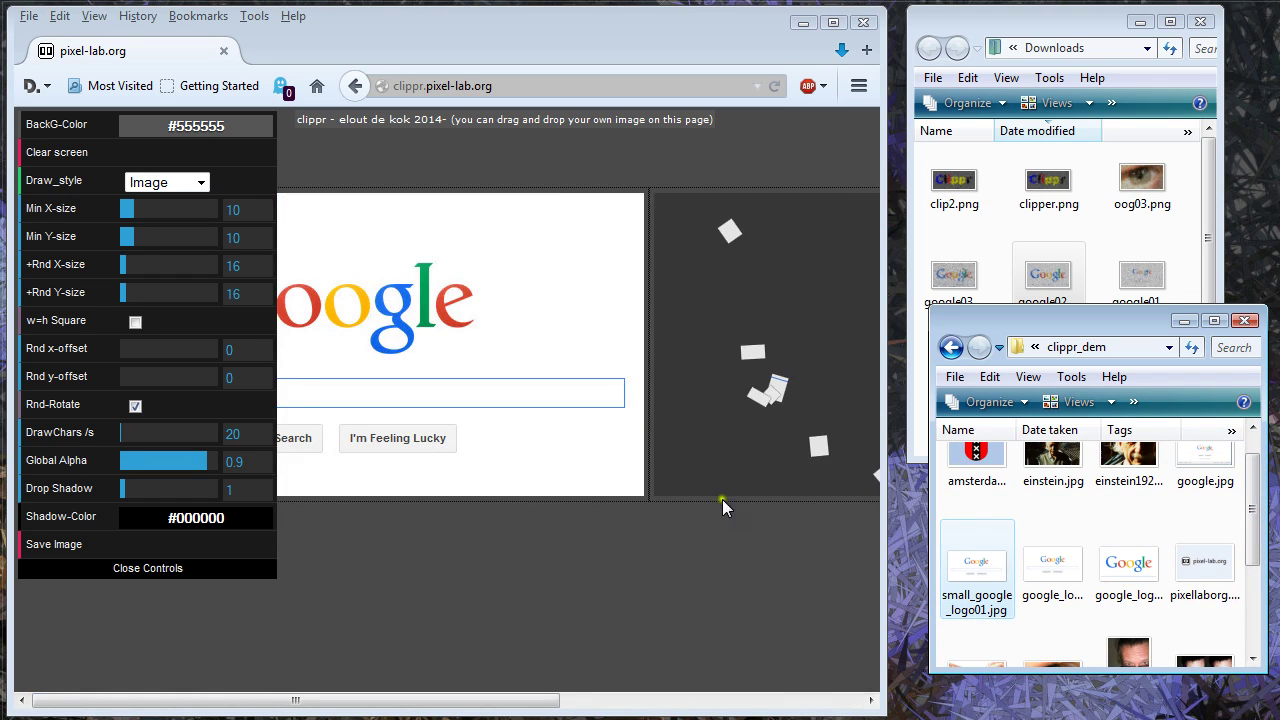
Step: Widen the browser window across the screen so more of the drawing canvas fits beside the Google source image
left_click_drag(884, 663, 1270, 595)
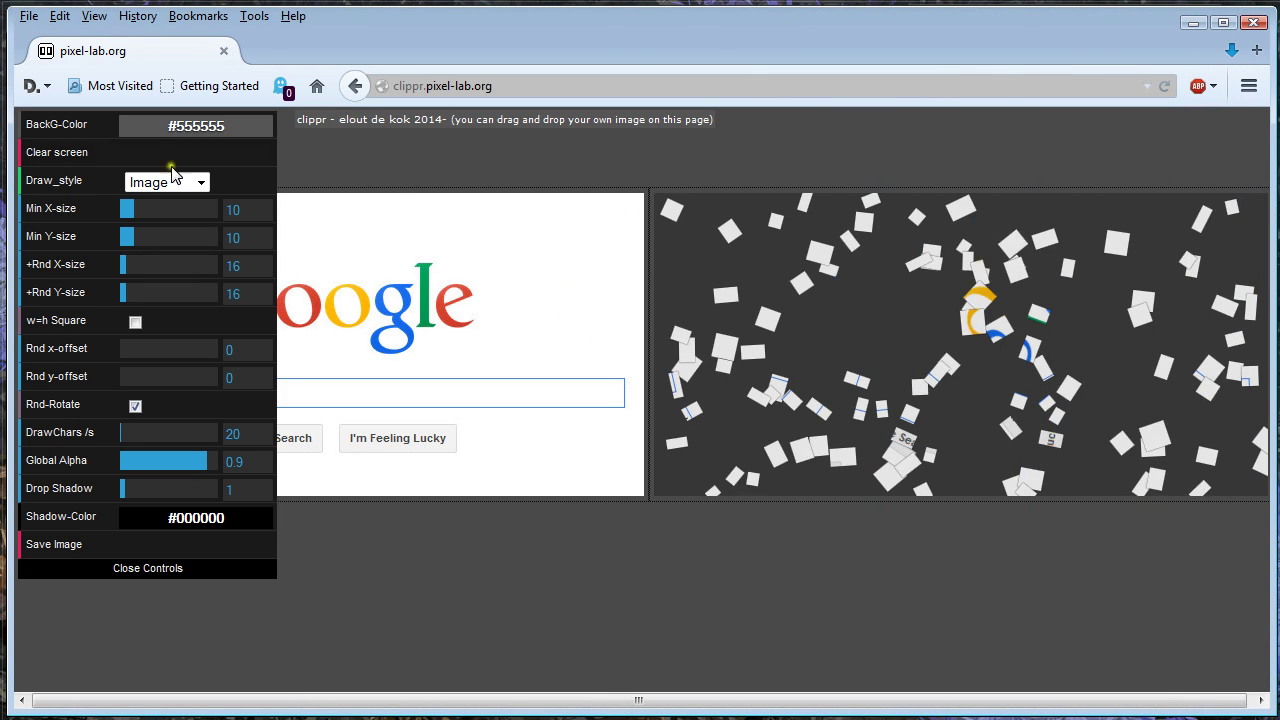
left_click(228, 122)
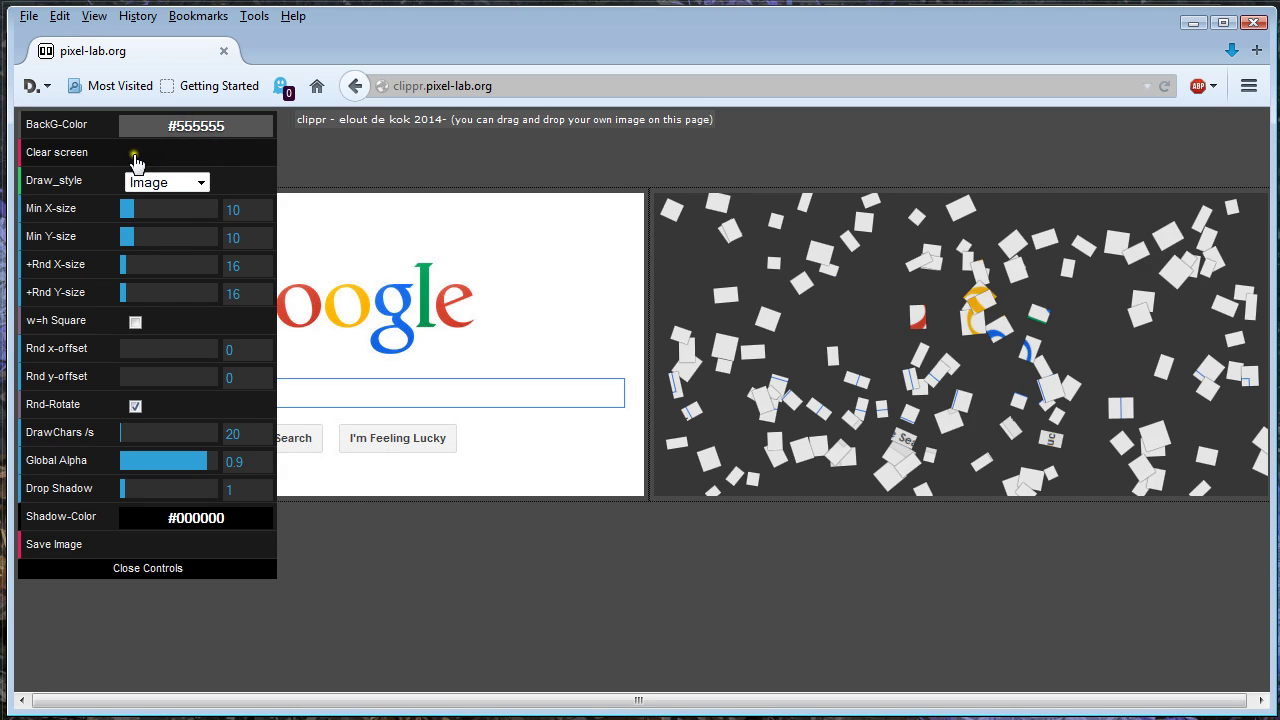
Step: Set the canvas background color to #afafaf and clear the drawing to apply it
mouse_move(195, 117)
mouse_move(141, 172)
left_mouse_down()
mouse_move(106, 158)
mouse_move(90, 190)
mouse_move(80, 170)
mouse_move(55, 172)
left_mouse_up()
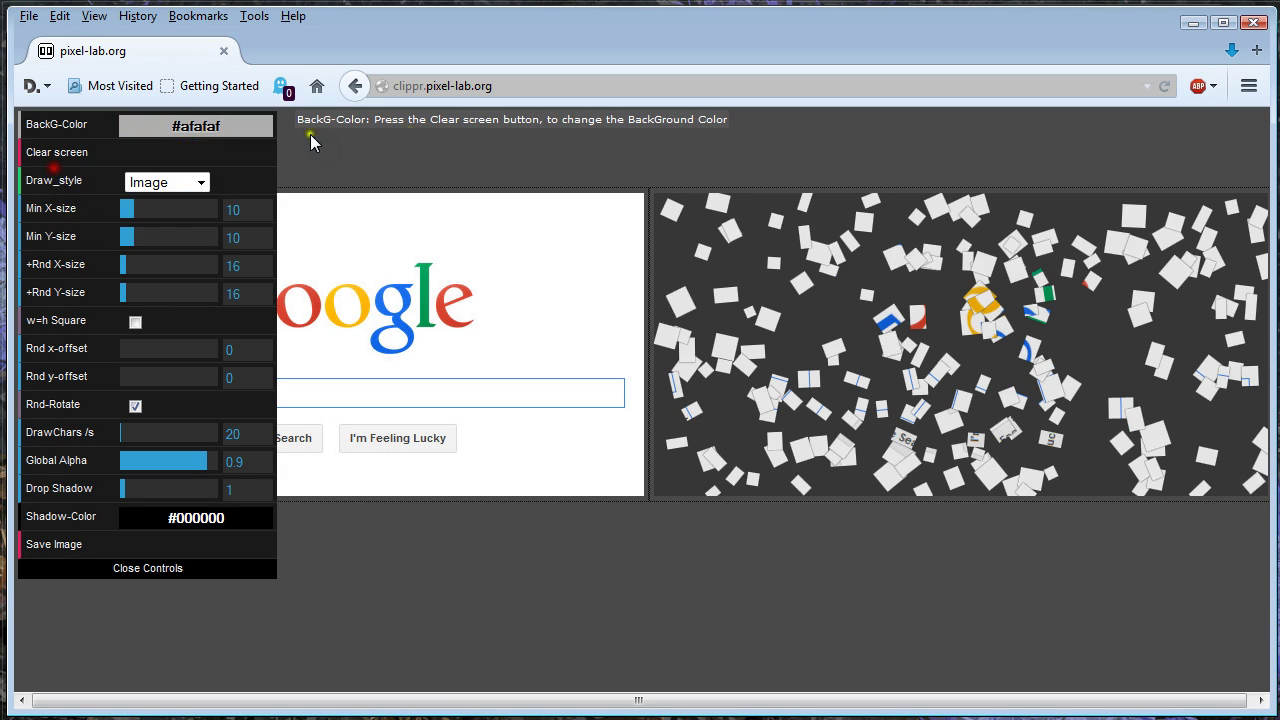
left_click(187, 163)
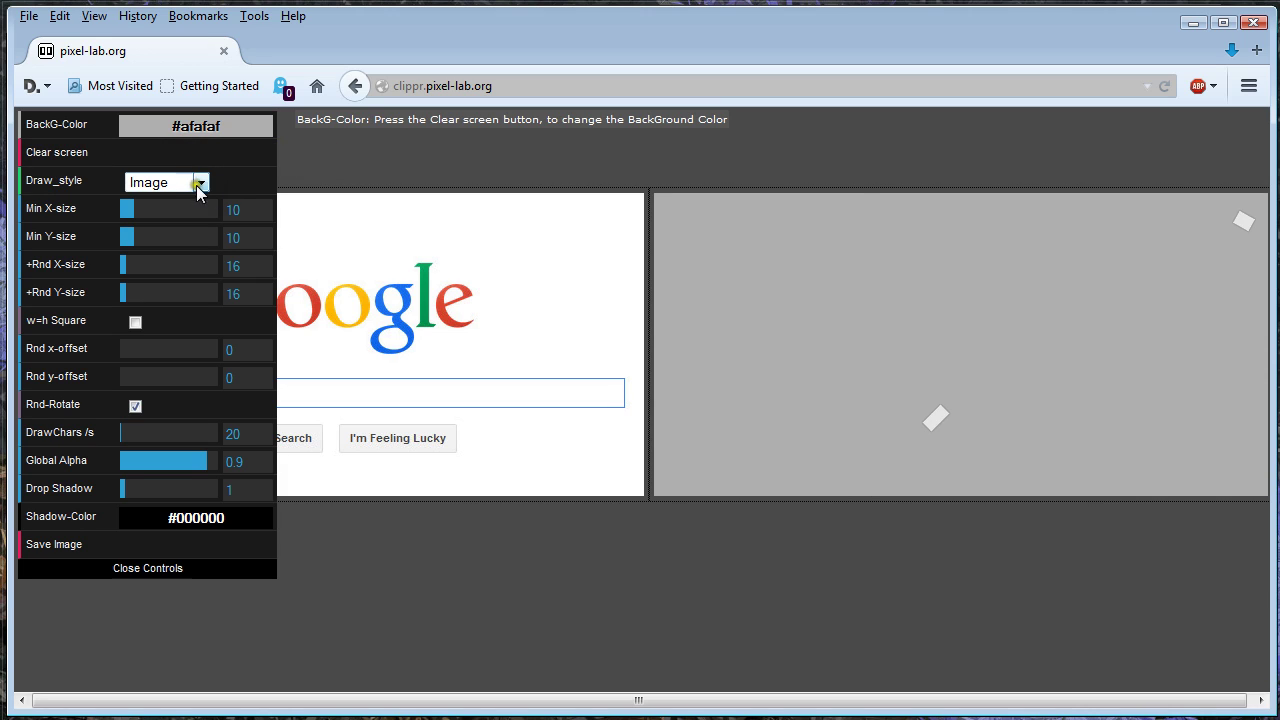
Step: Look over the available draw styles while keeping Image selected
left_click(201, 182)
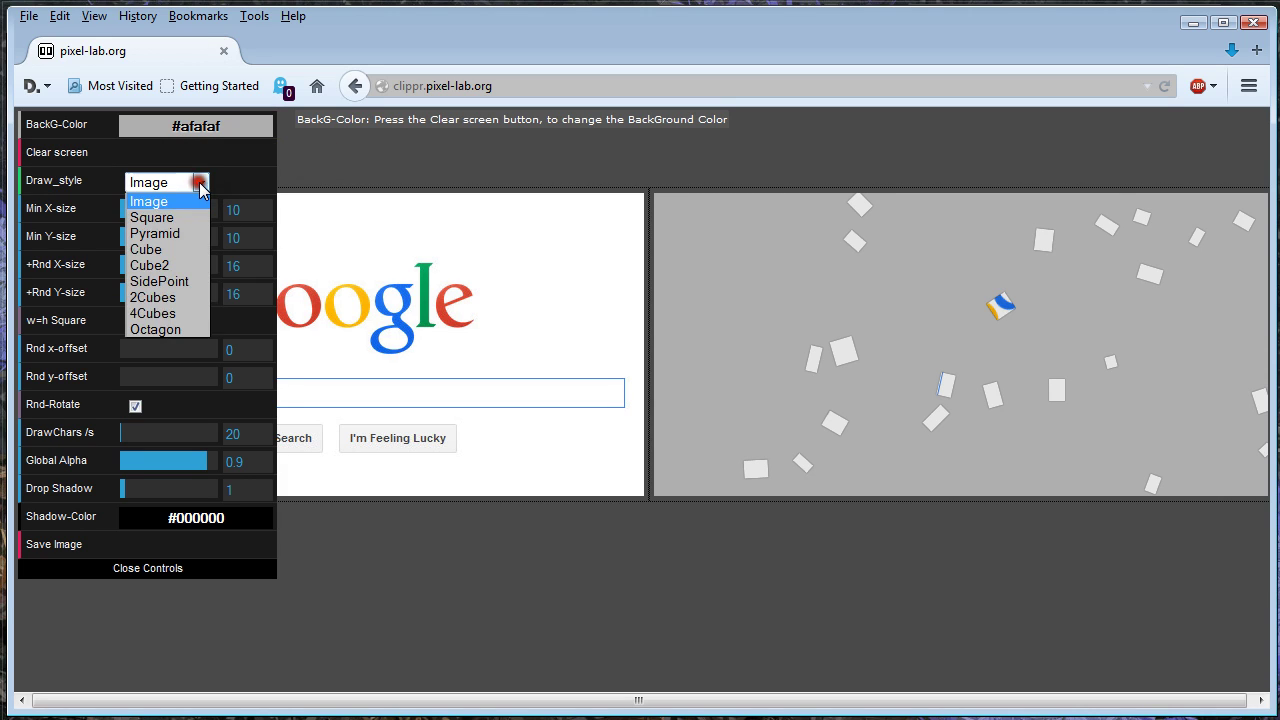
left_click(201, 185)
left_click(201, 185)
left_click(201, 185)
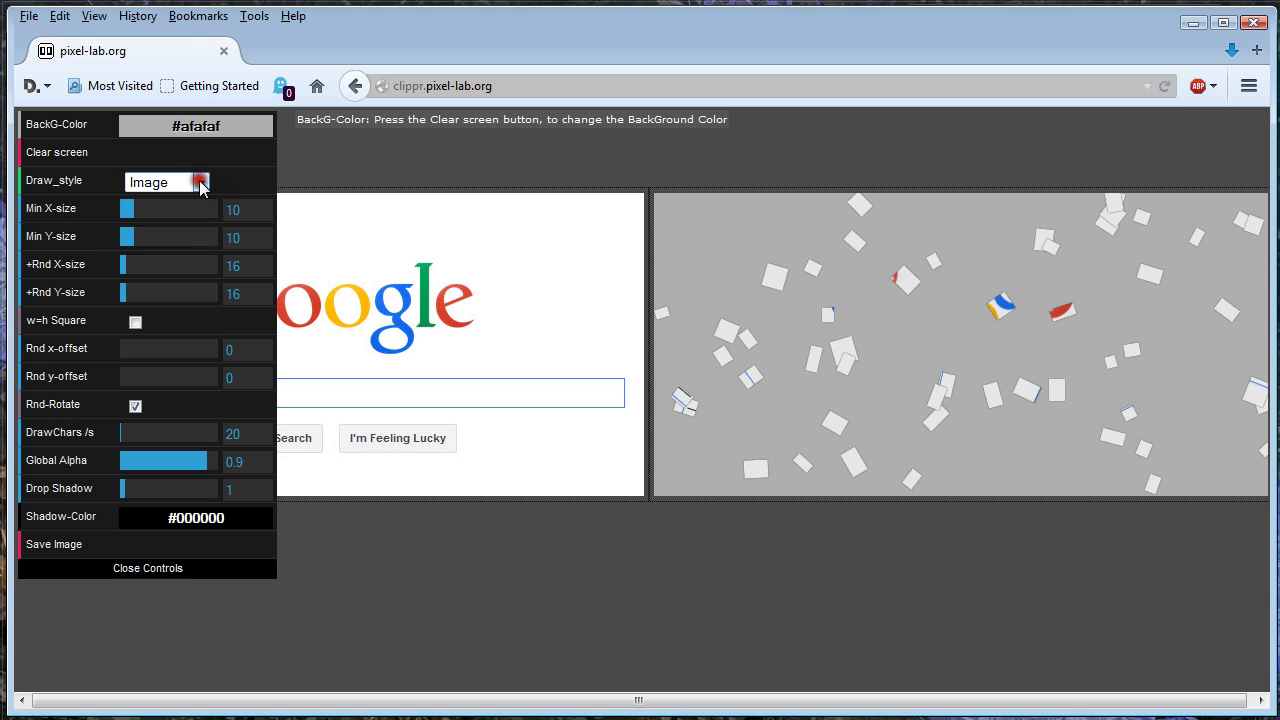
left_click(201, 185)
left_click(201, 185)
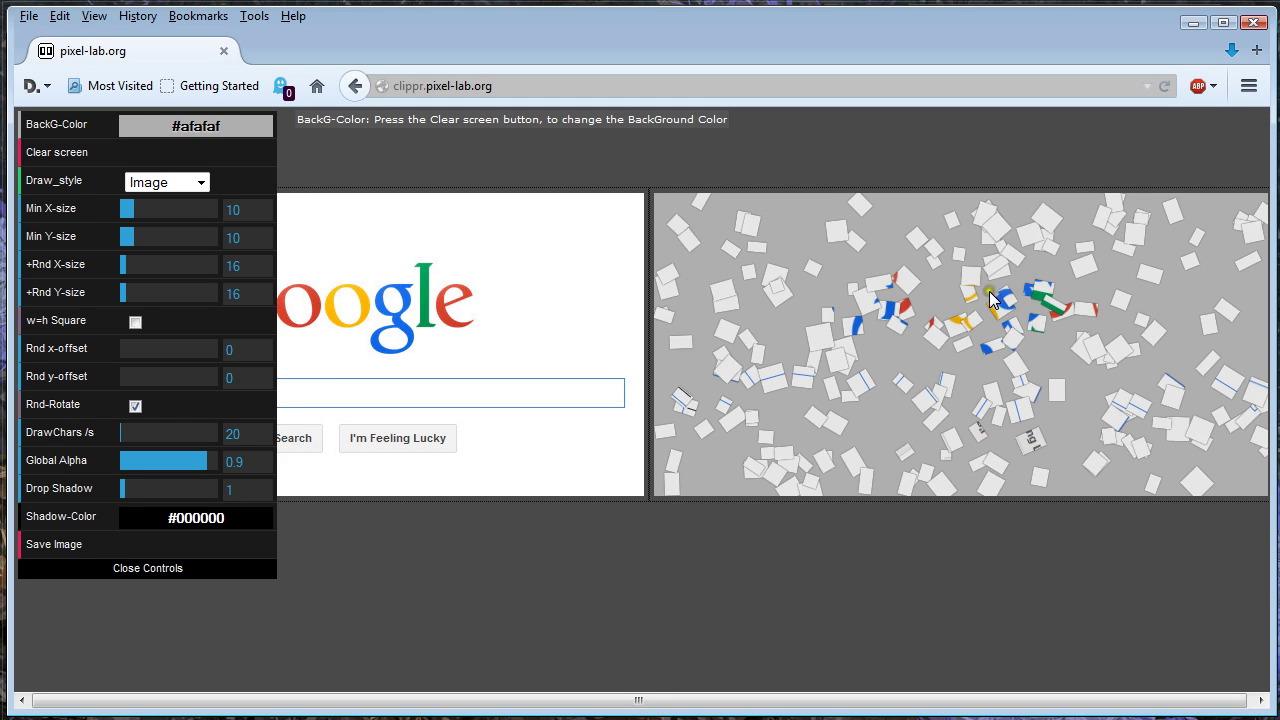
Step: Turn off random brush rotation, clear the drawing, and set DrawChars /s to 240
left_click(136, 410)
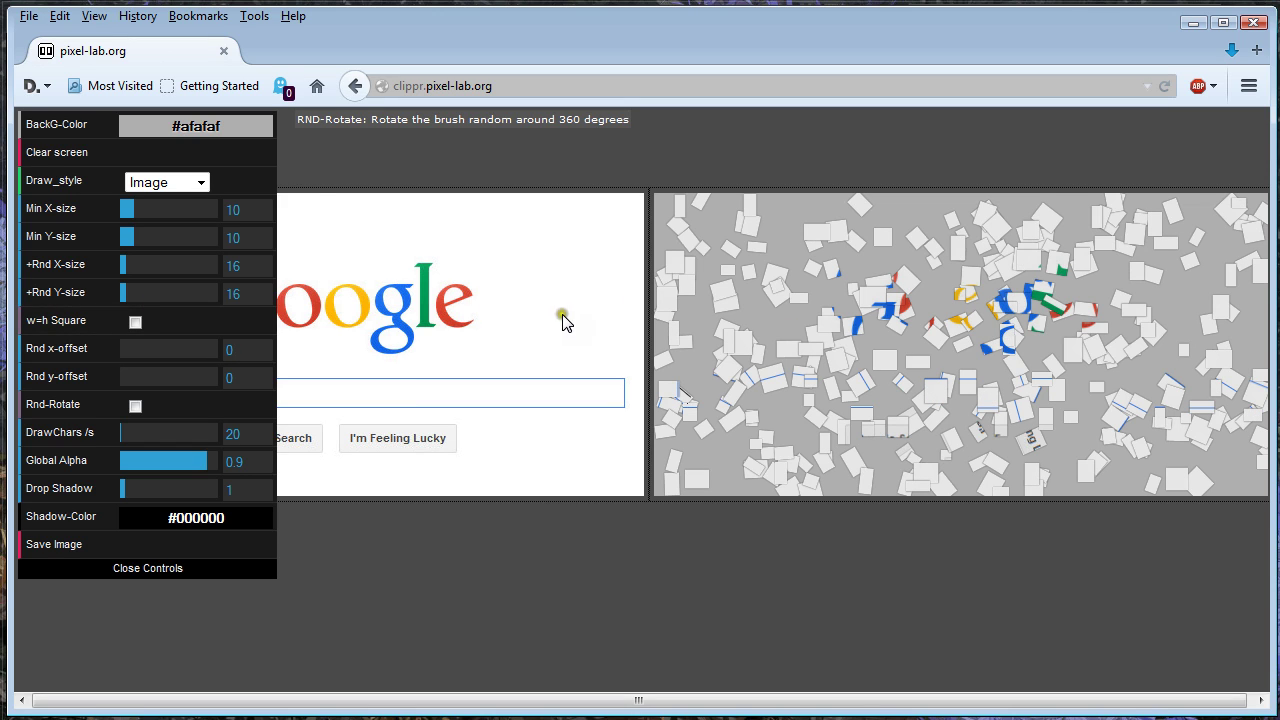
left_click(180, 153)
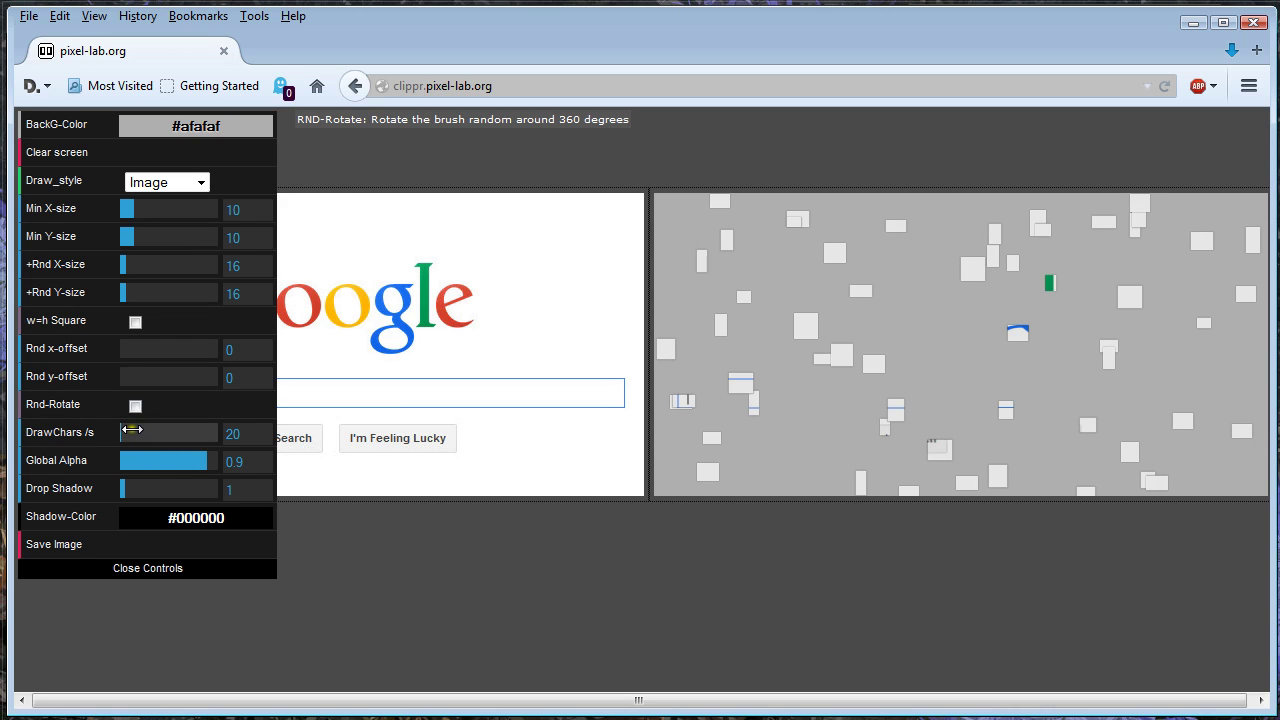
left_click_drag(120, 431, 143, 429)
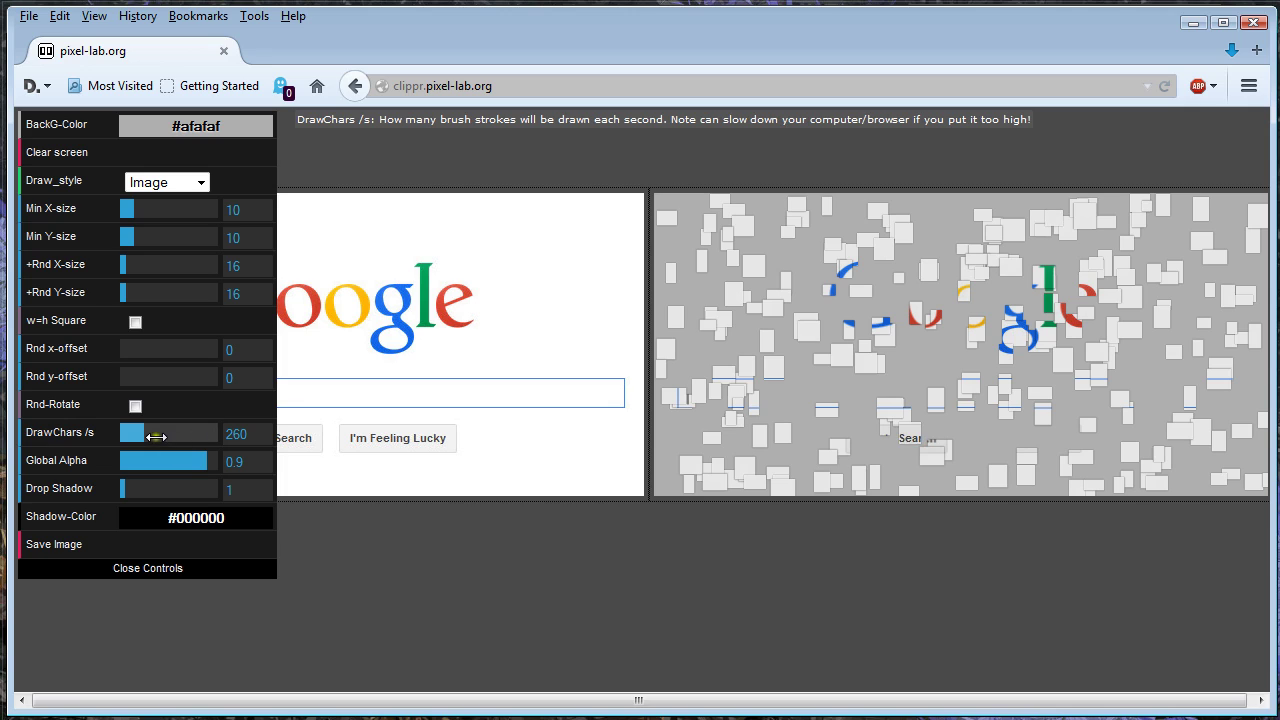
mouse_move(144, 431)
left_mouse_down()
mouse_move(129, 432)
mouse_move(143, 432)
left_mouse_up()
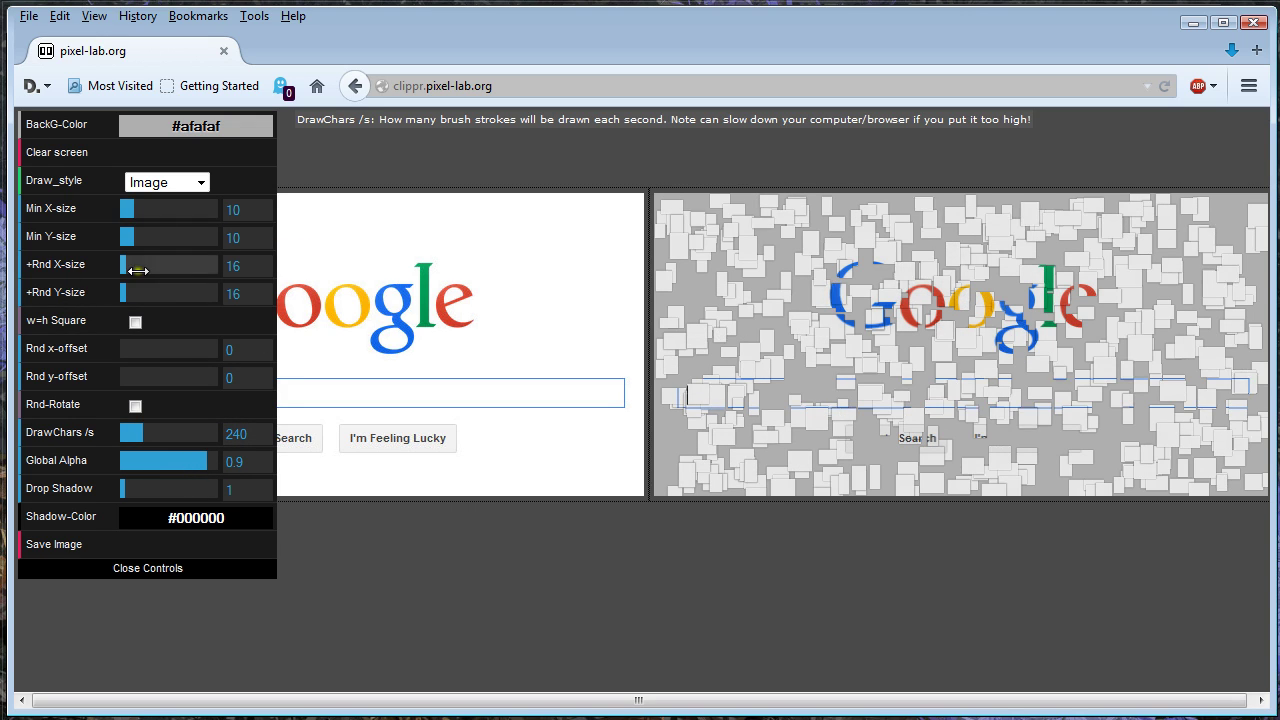
Step: Try larger minimum brush sizes, and reduce both Min X-size and Min Y-size to 16
mouse_move(128, 209)
left_mouse_down()
mouse_move(186, 208)
mouse_move(135, 236)
mouse_move(190, 236)
left_mouse_up()
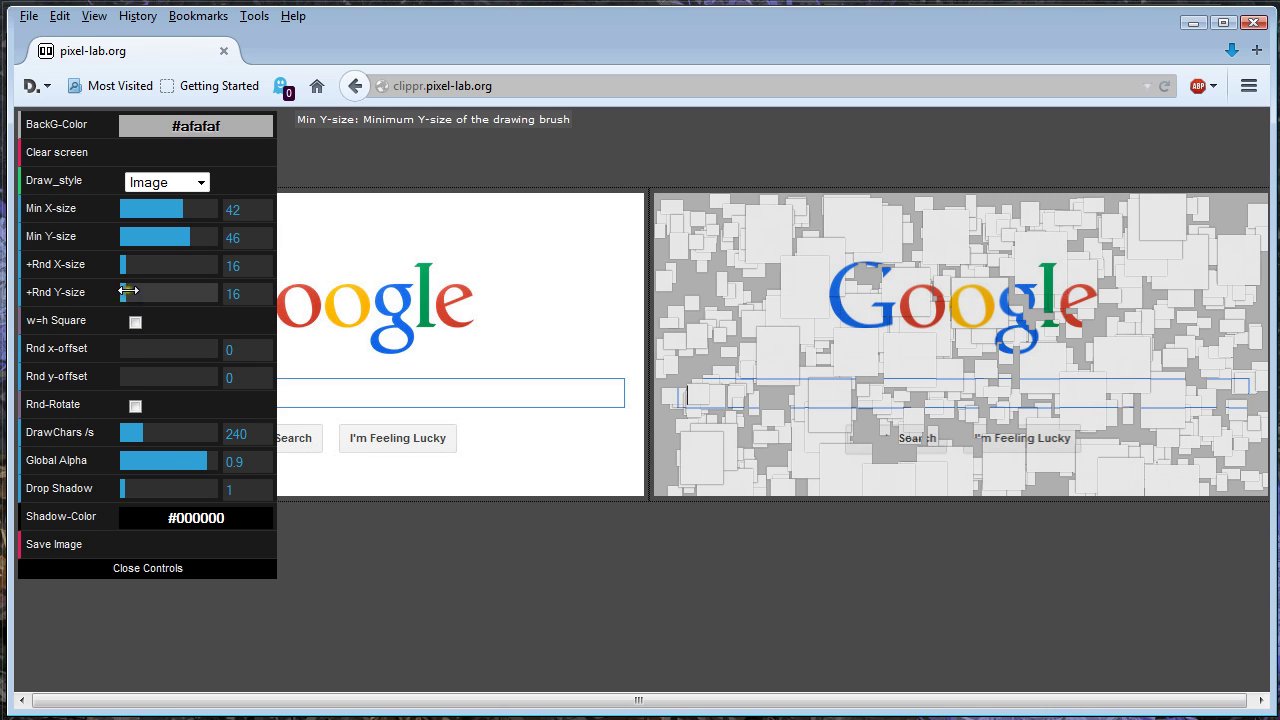
left_click(148, 265)
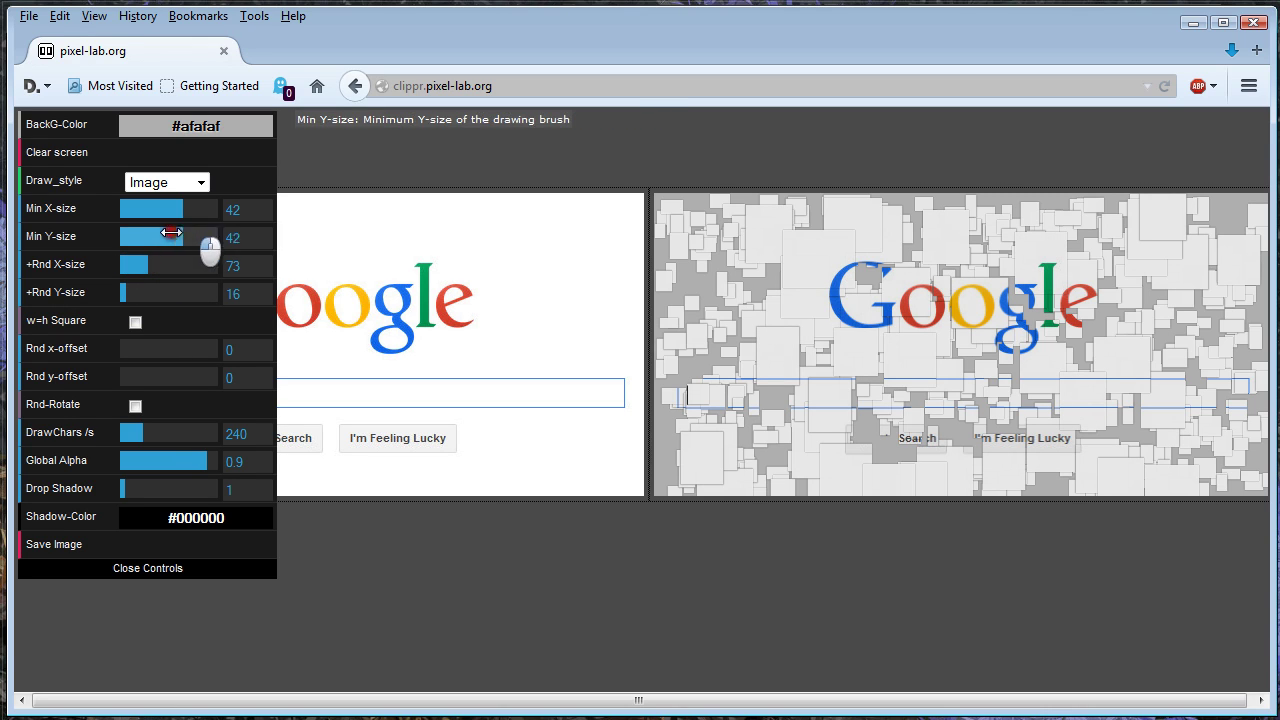
left_click(147, 237)
left_click_drag(156, 210, 138, 213)
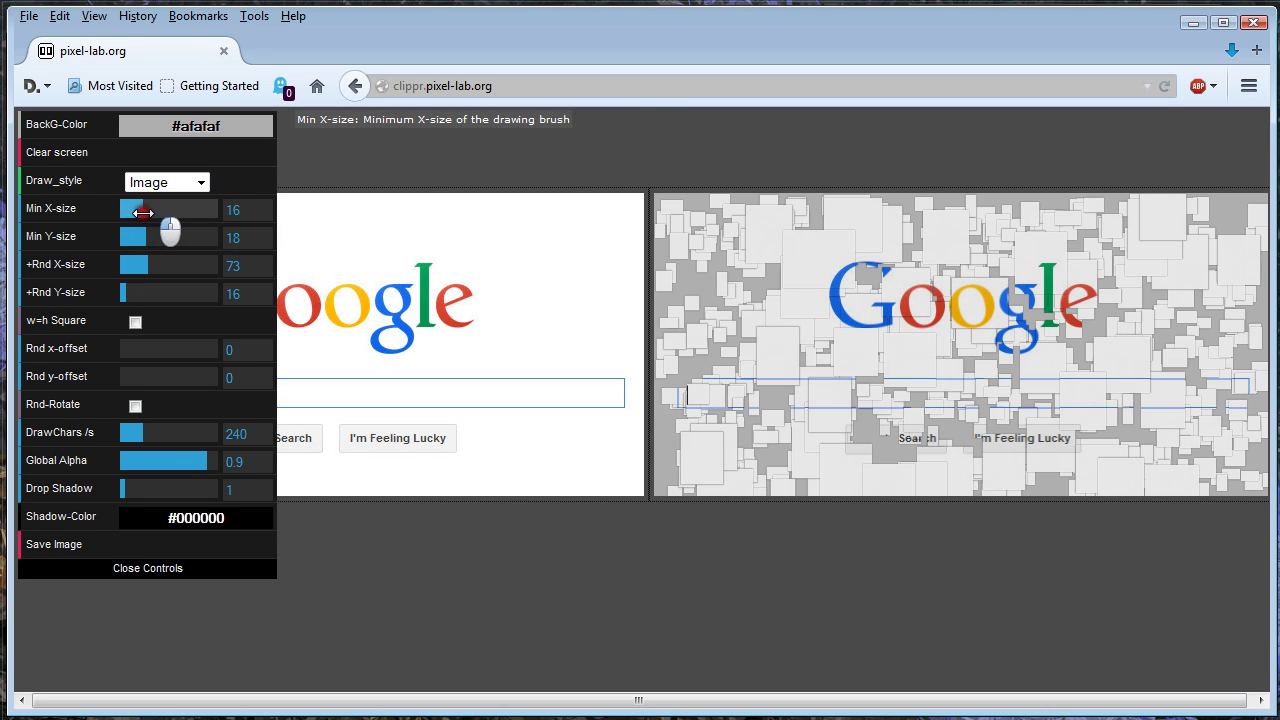
left_click(143, 237)
Step: Set the random size added to the brush to 110 in both X and Y
left_click(153, 264)
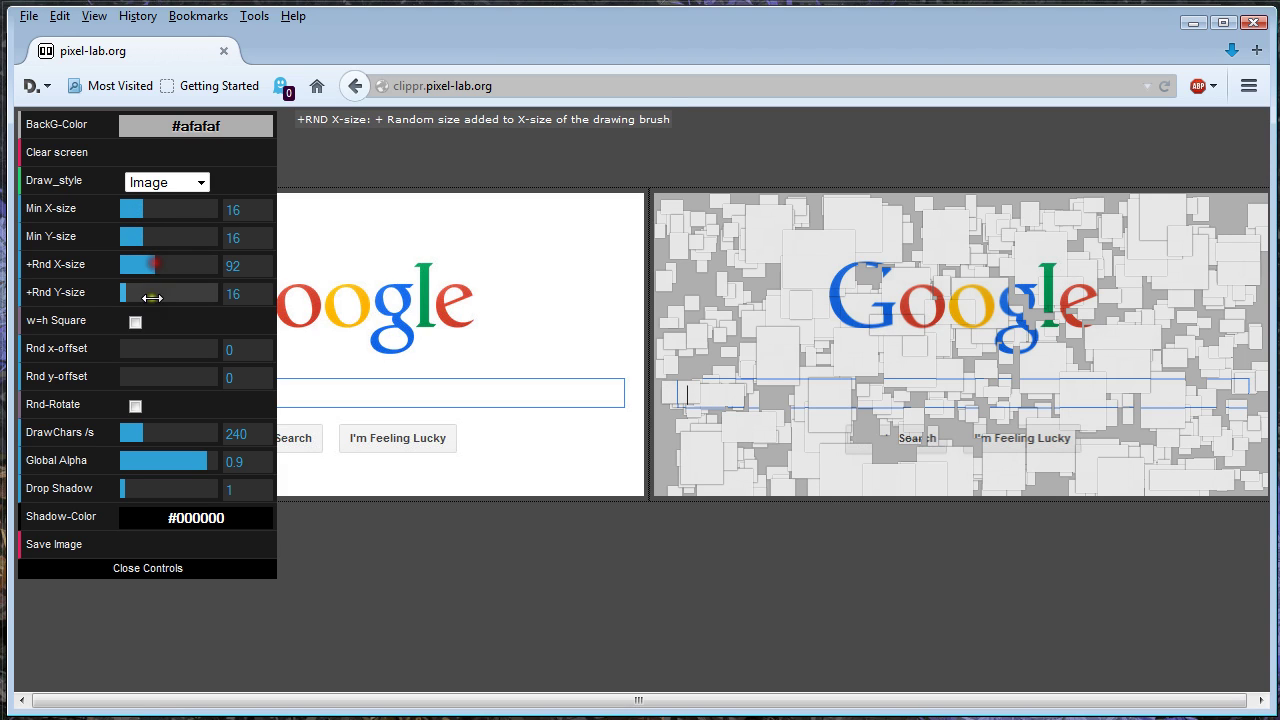
left_click_drag(129, 292, 186, 294)
left_click(161, 265)
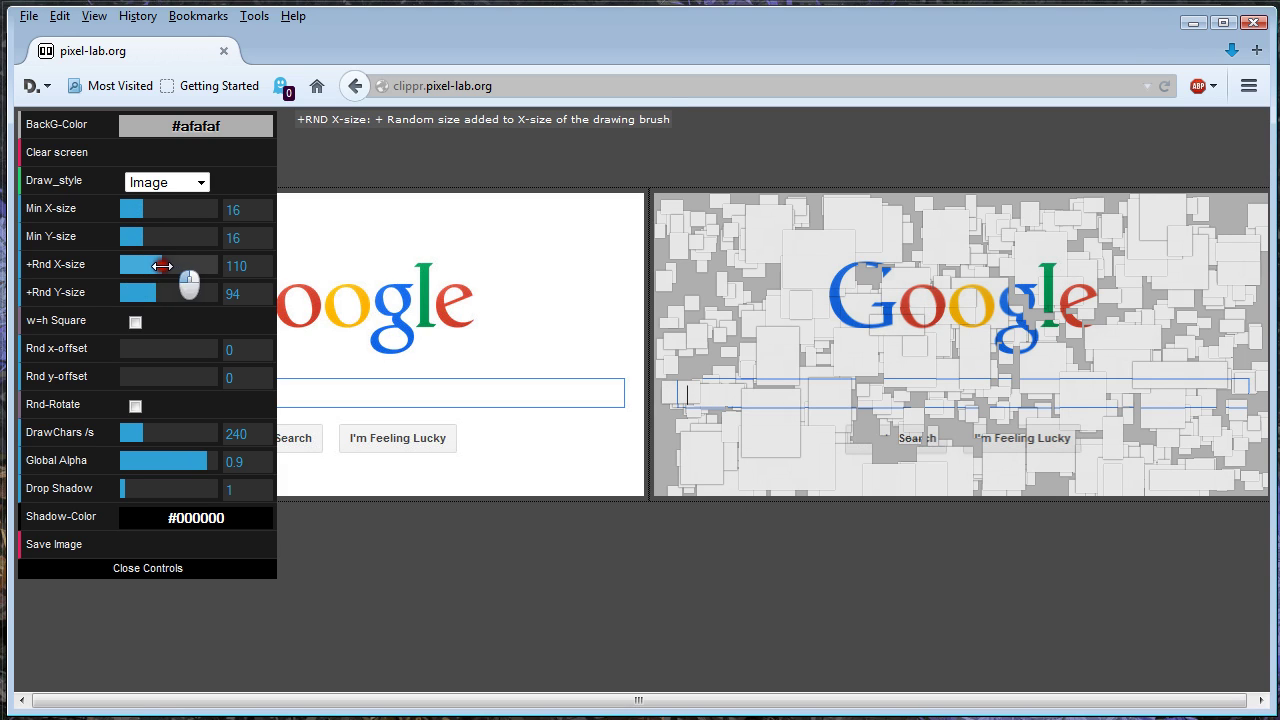
left_click(155, 290)
left_click(161, 292)
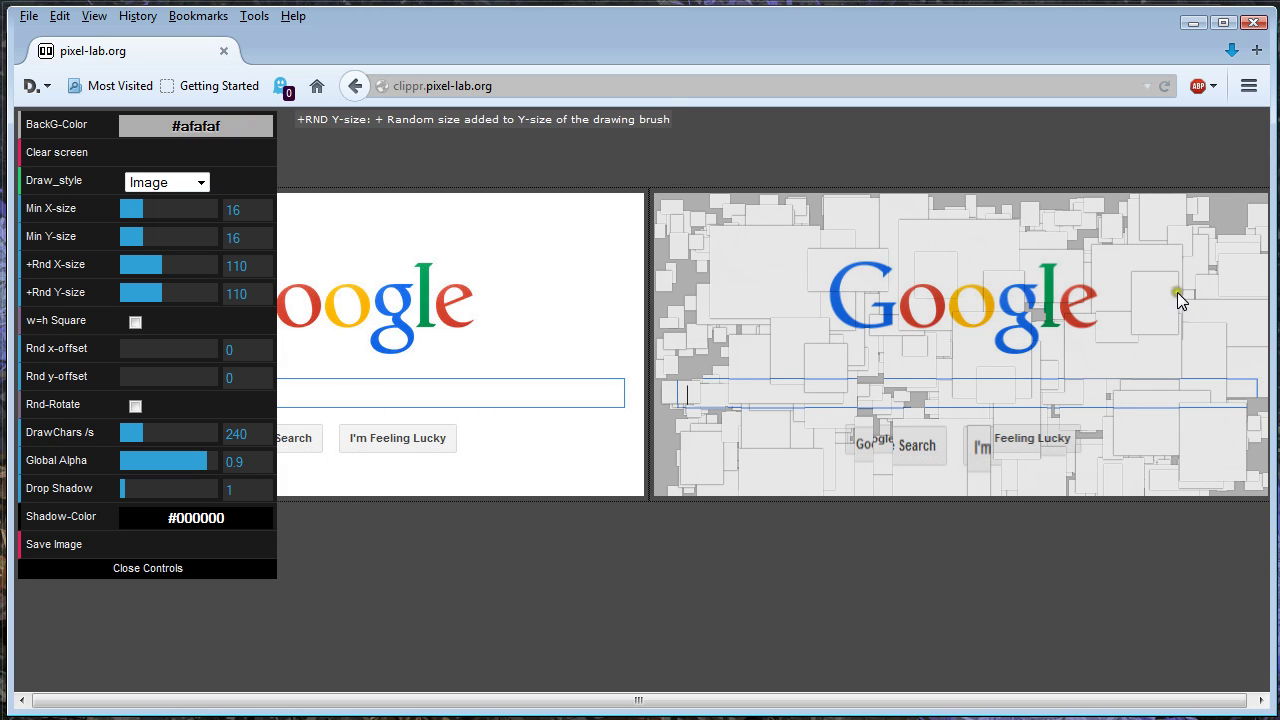
Step: Set the random x-offset to 225 and the random added X and Y brush sizes to 58
left_click_drag(125, 348, 181, 348)
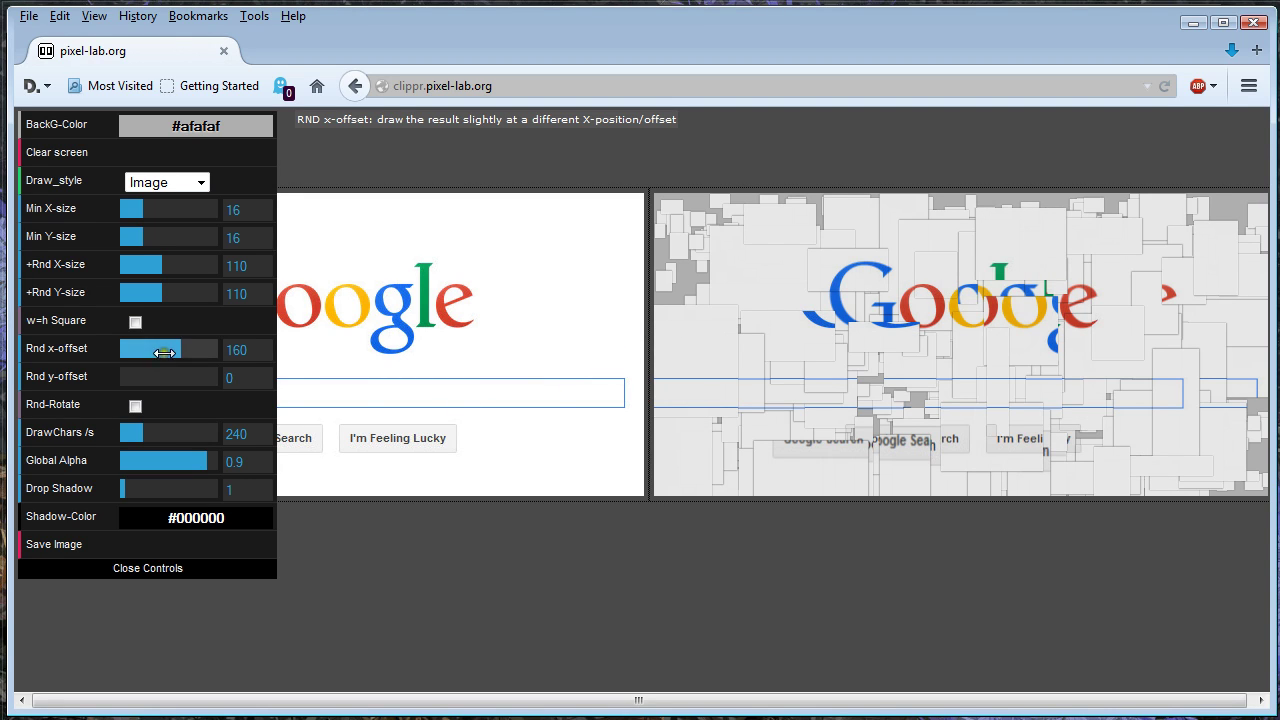
mouse_move(181, 348)
left_mouse_down()
mouse_move(228, 349)
mouse_move(211, 347)
left_mouse_up()
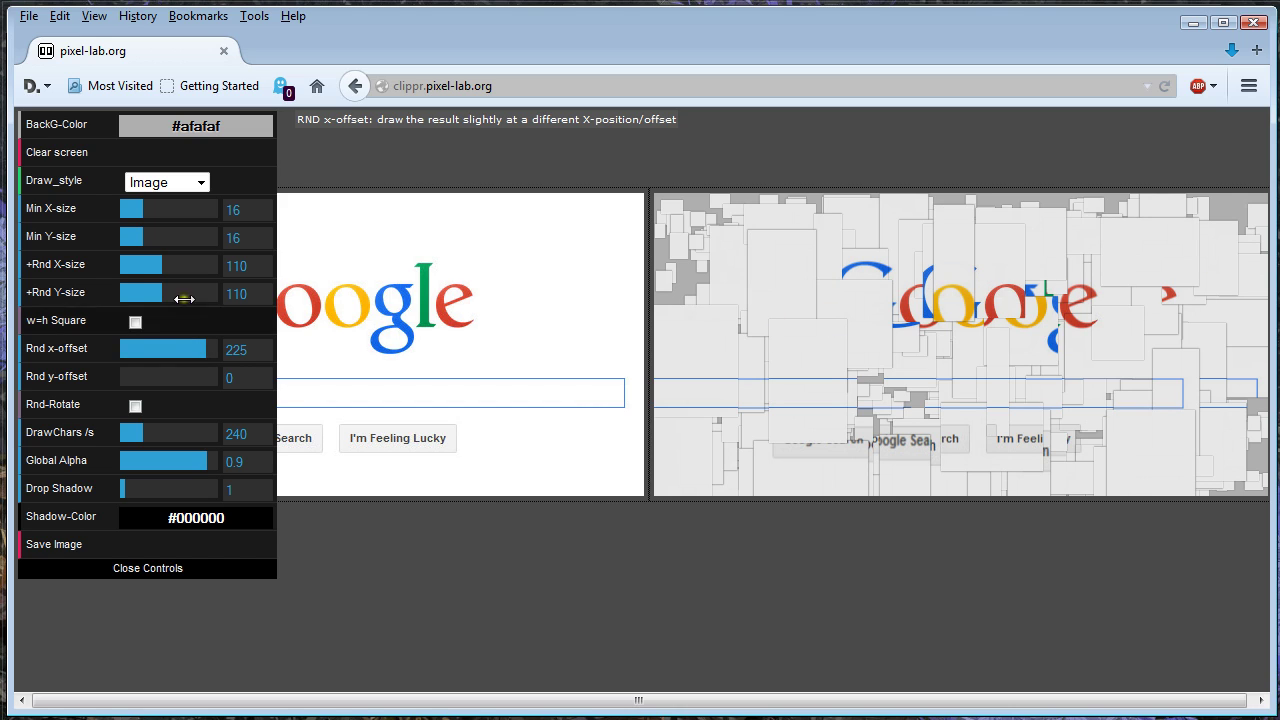
mouse_move(149, 263)
left_mouse_down()
mouse_move(171, 277)
mouse_move(147, 263)
mouse_move(171, 308)
mouse_move(147, 292)
mouse_move(166, 277)
mouse_move(141, 264)
left_mouse_up()
mouse_move(141, 290)
left_mouse_down()
mouse_move(166, 297)
mouse_move(141, 289)
left_mouse_up()
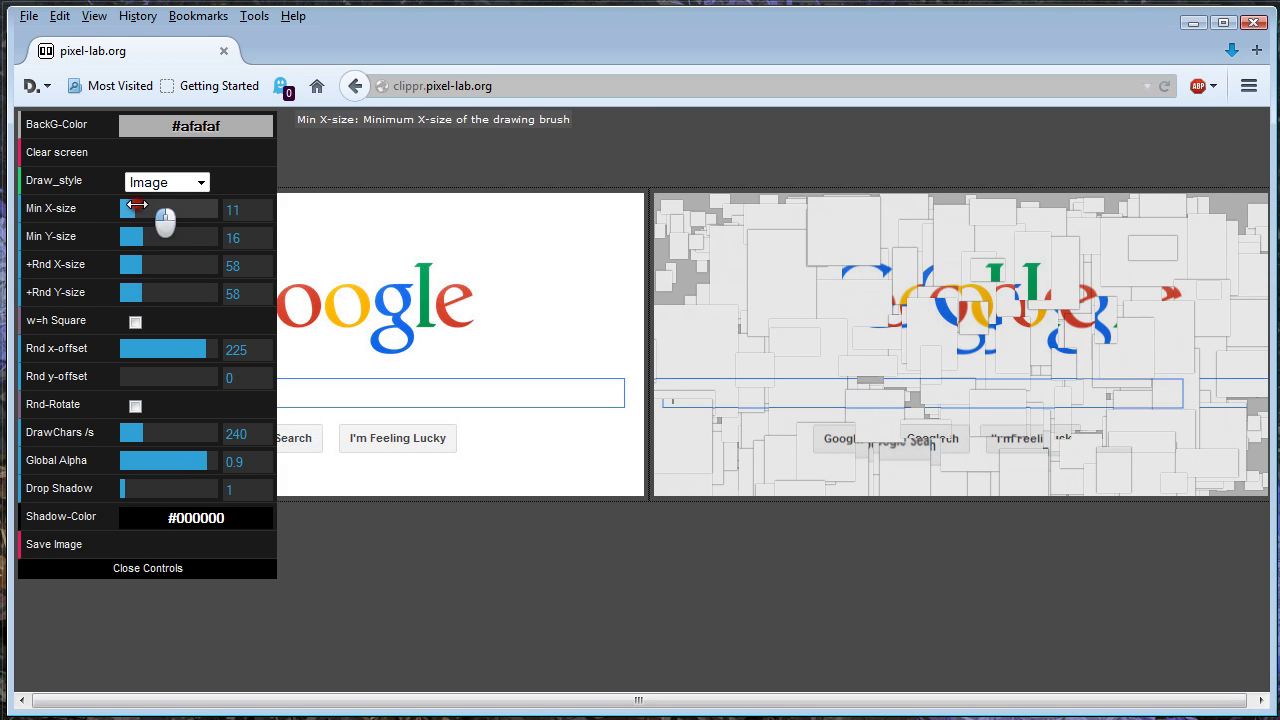
Step: Set both minimum brush sizes to 9 and the random added X-size to 99
left_click_drag(158, 213, 127, 210)
left_click_drag(140, 236, 132, 236)
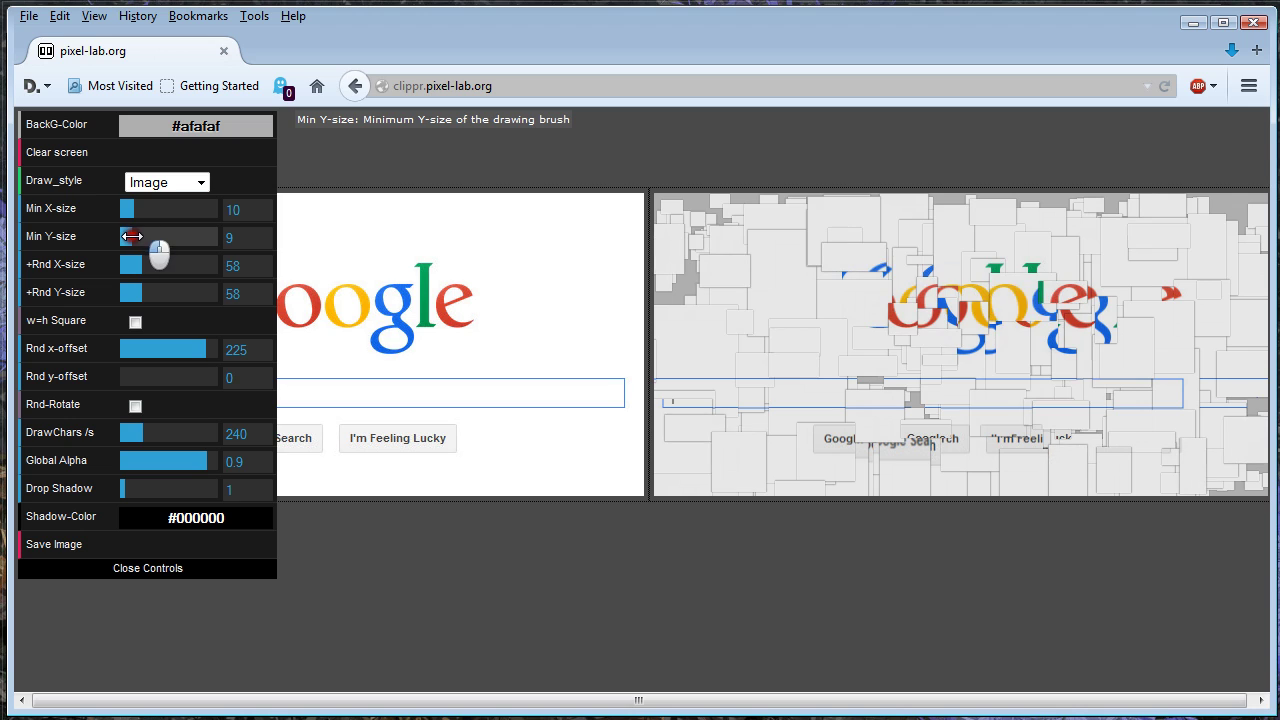
left_click(133, 208)
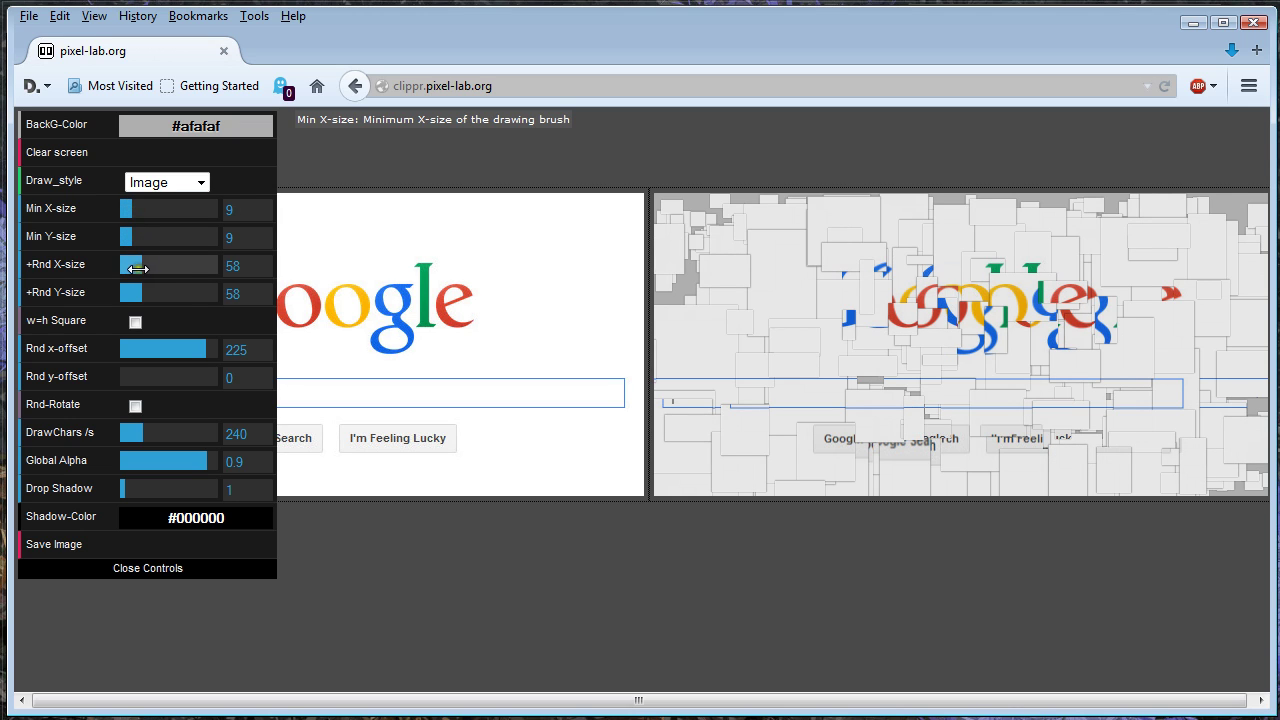
left_click_drag(140, 268, 158, 265)
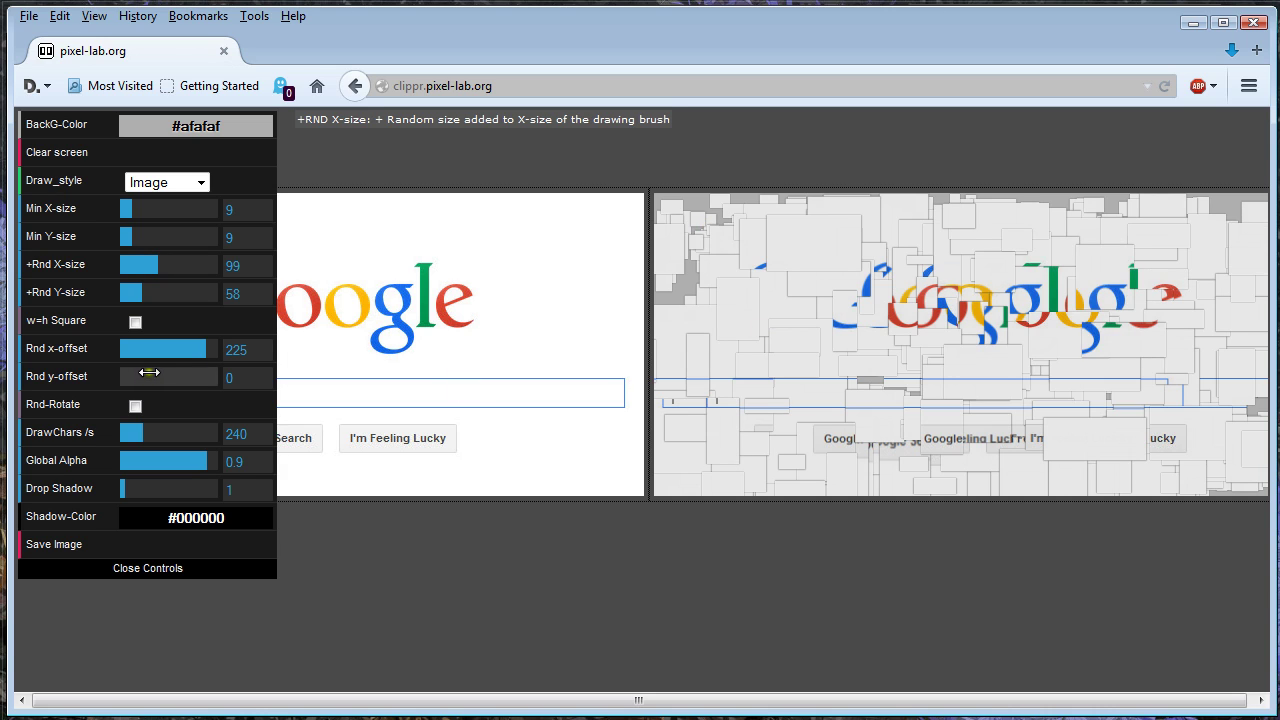
Step: Set the random x-offset to 0 and y-offset to 84, and clear the drawing
left_click_drag(178, 349, 152, 350)
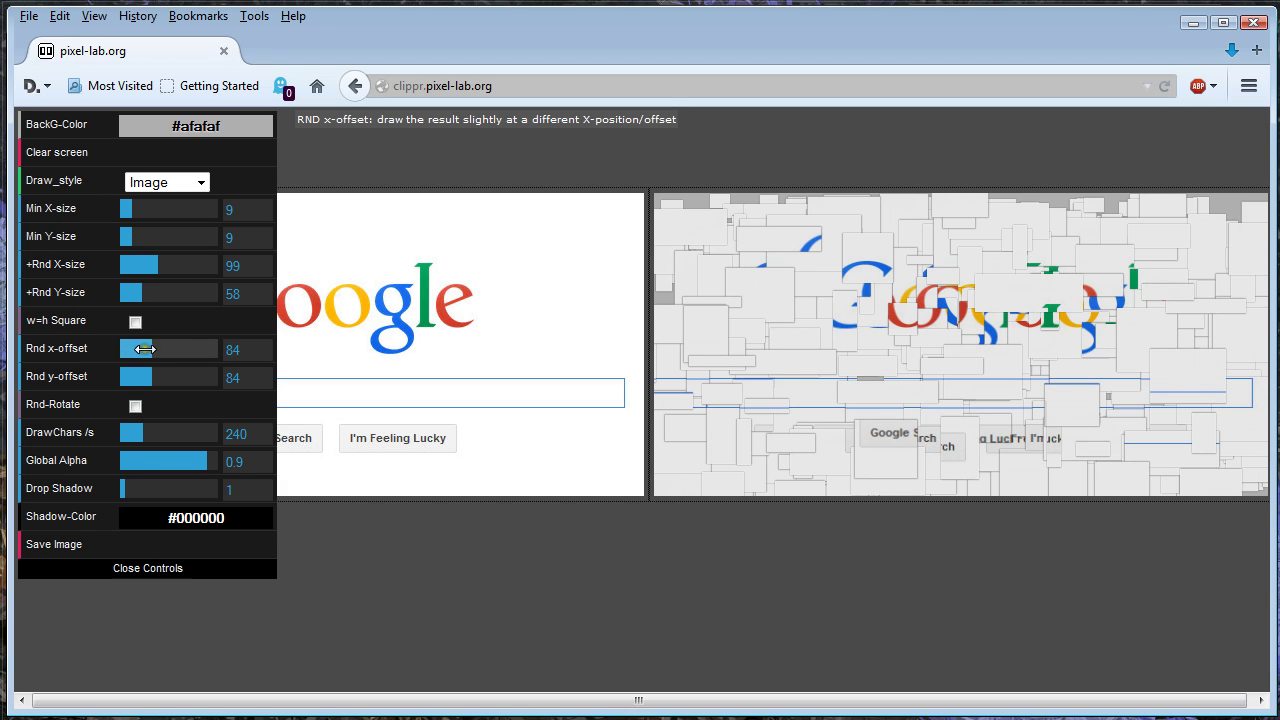
left_click_drag(131, 347, 117, 350)
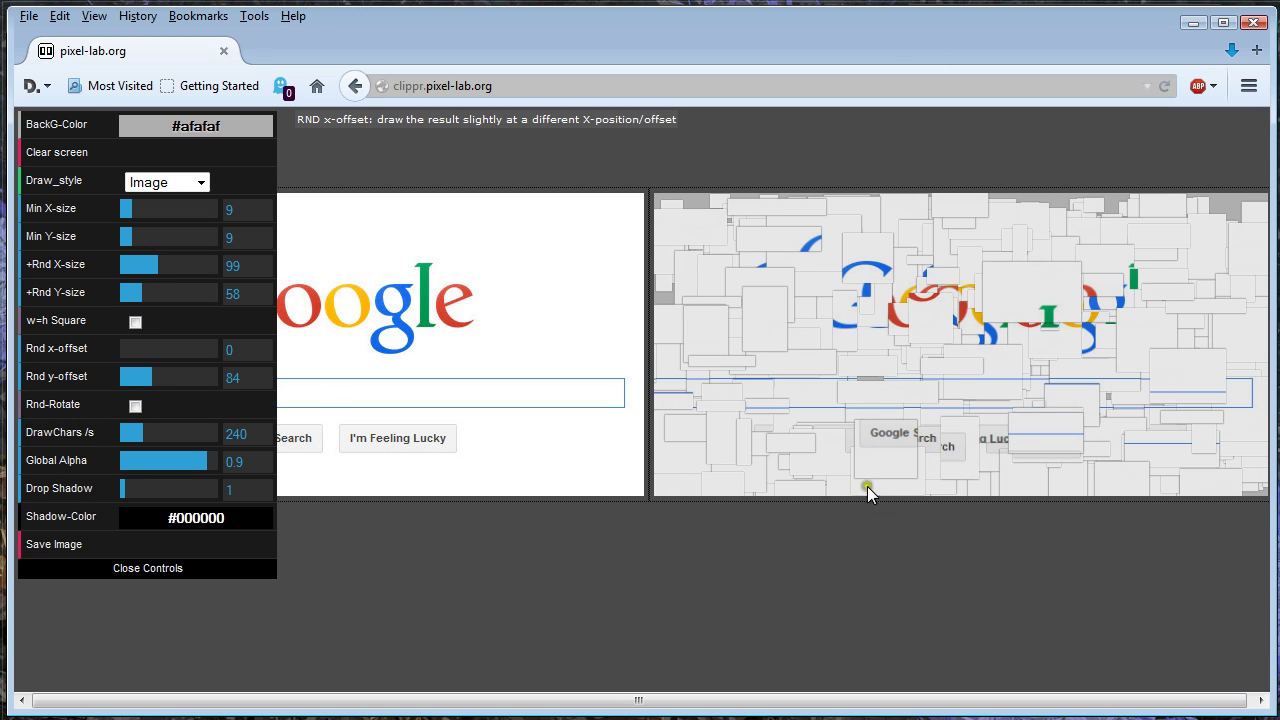
left_click(181, 160)
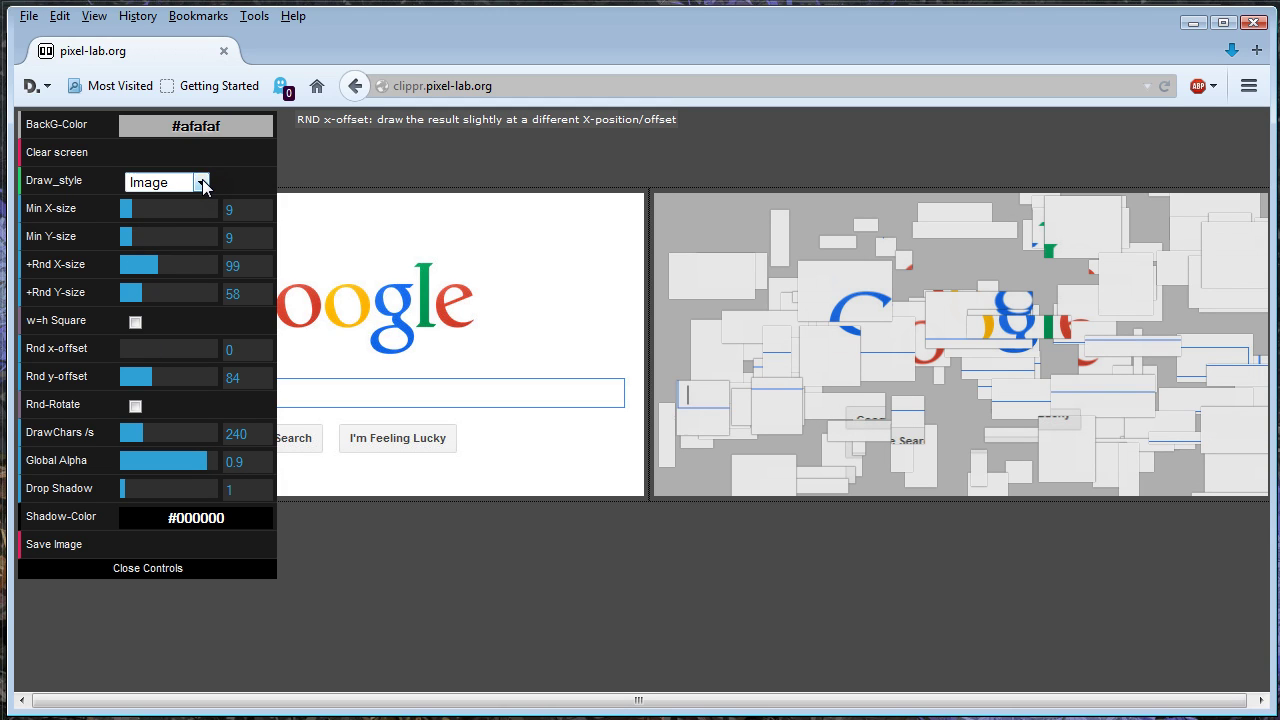
Step: Set the brush's Global Alpha to 0.45 and its Drop Shadow to 0
left_click_drag(208, 463, 157, 463)
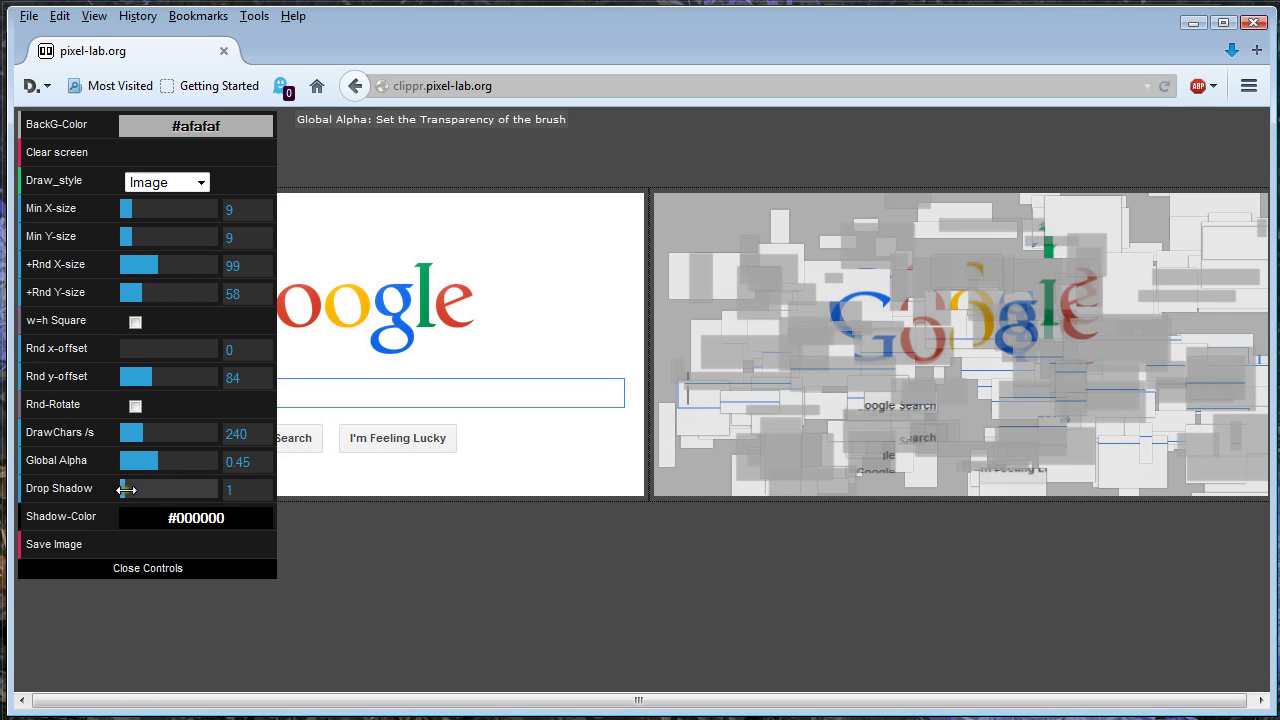
left_click_drag(126, 487, 113, 488)
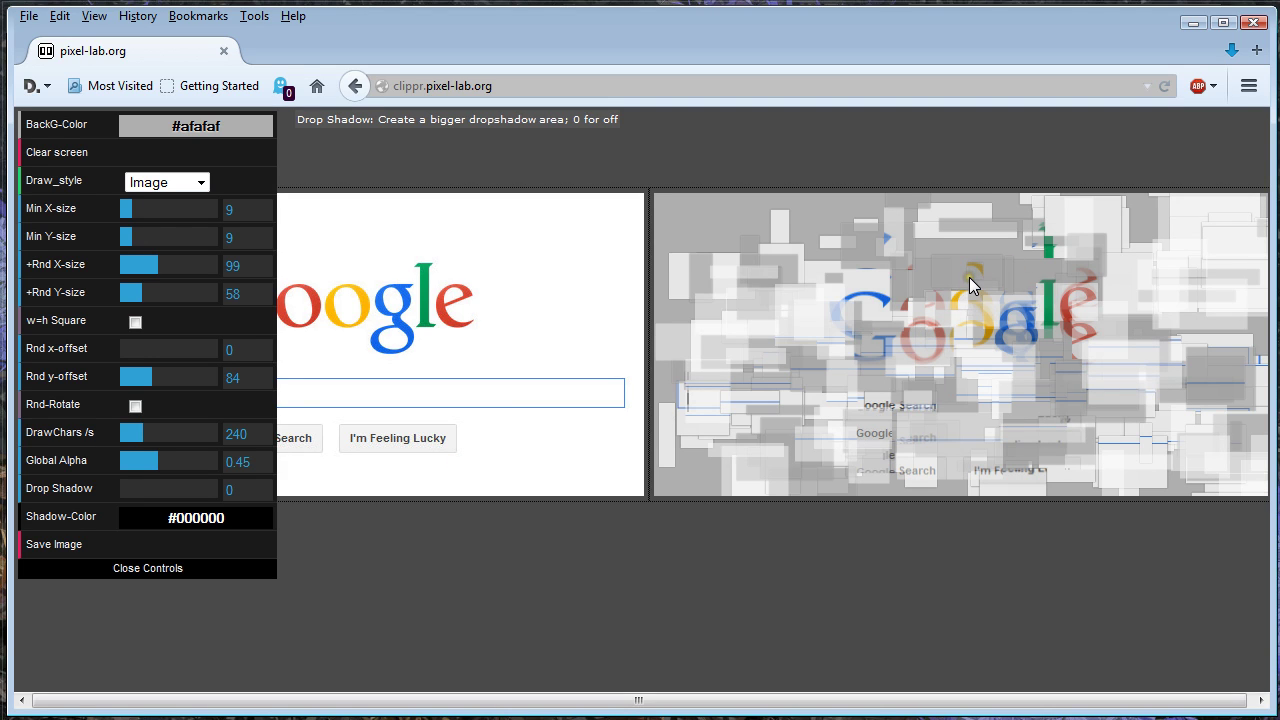
Step: Set the random x-offset to 168 and y-offset to 160, and choose the Square draw style
left_click_drag(118, 350, 170, 390)
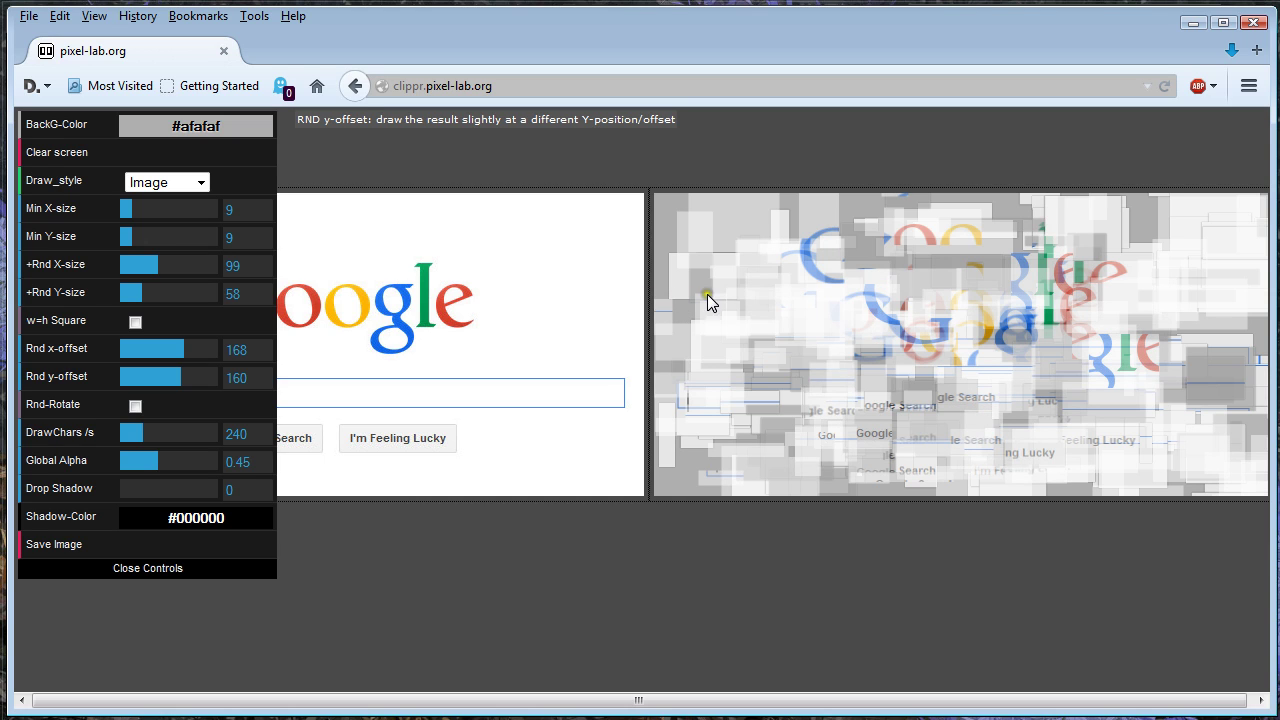
left_click(201, 182)
left_click(172, 216)
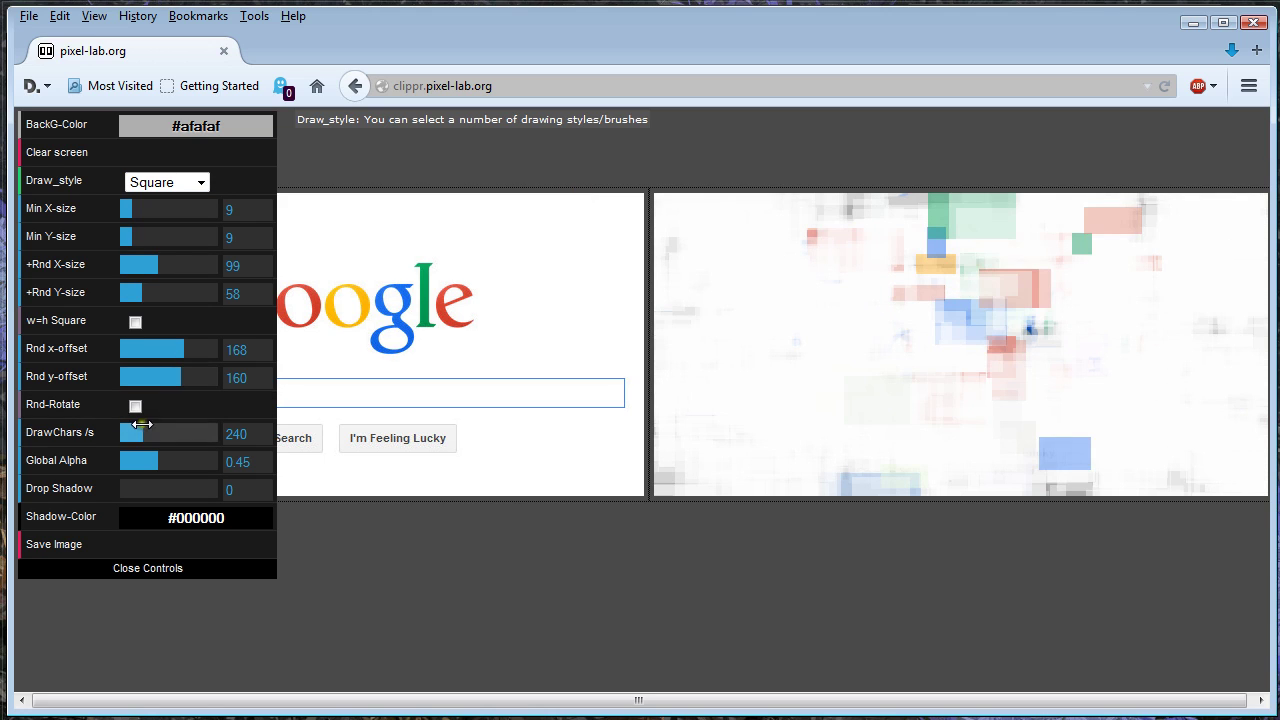
Step: Set the square brush's Global Alpha to 1 and its Drop Shadow to 2
mouse_move(177, 462)
left_mouse_down()
mouse_move(214, 462)
mouse_move(191, 461)
left_mouse_up()
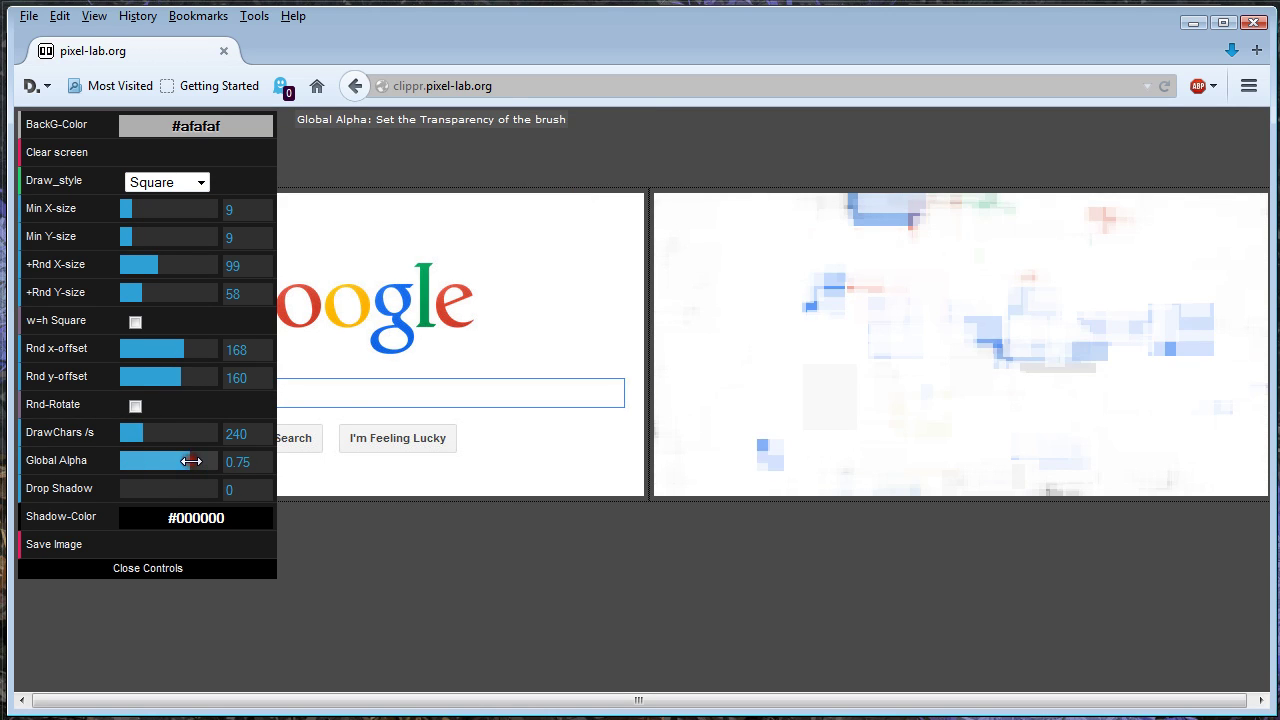
left_click(124, 488)
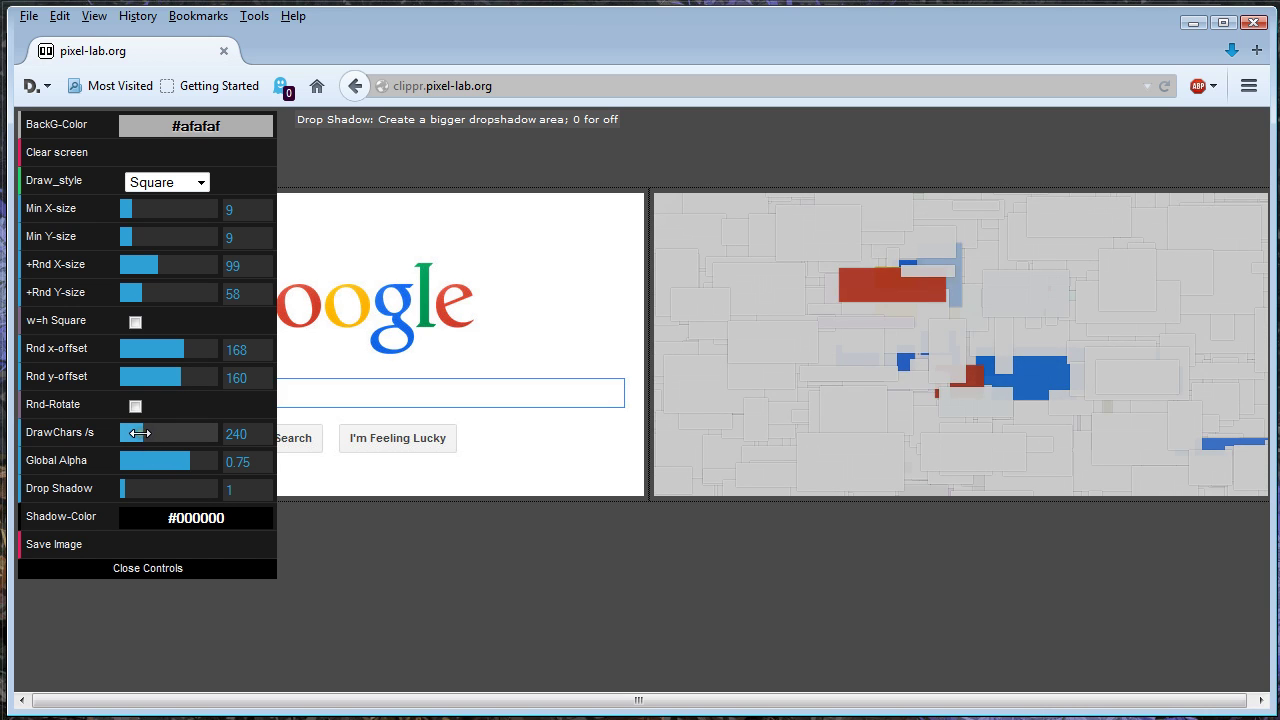
left_click_drag(190, 464, 242, 478)
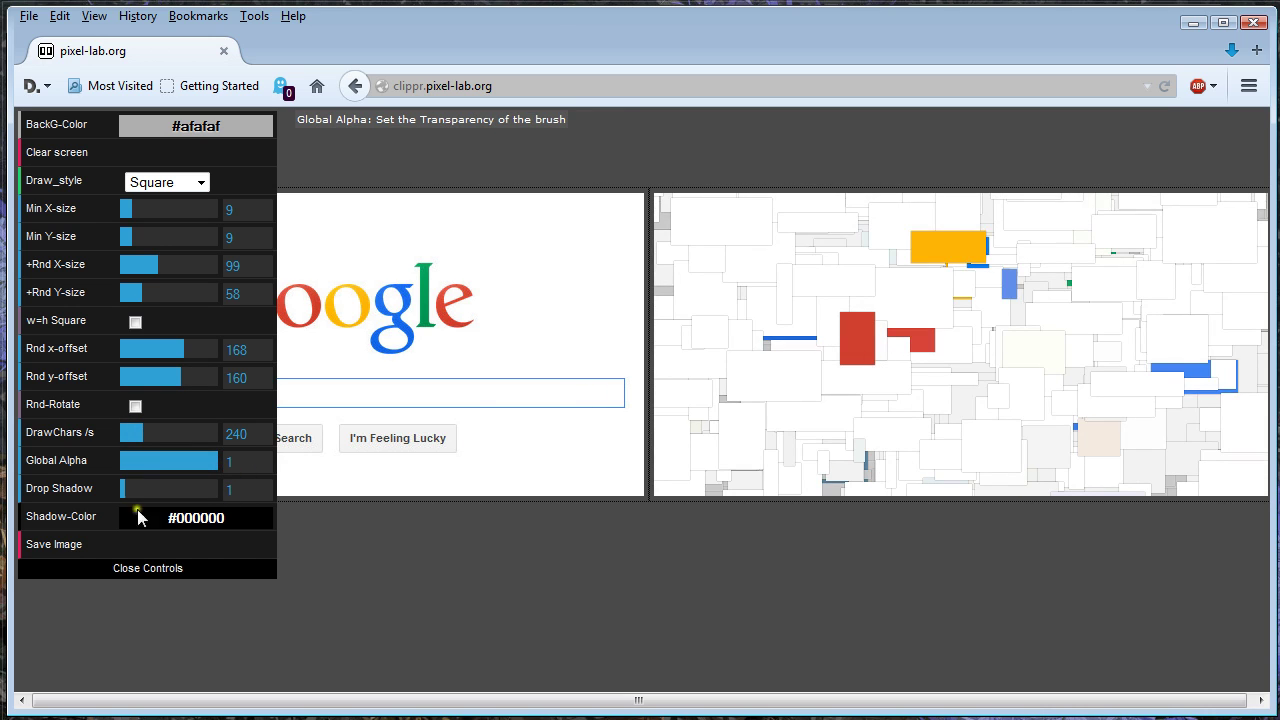
left_click_drag(127, 486, 131, 486)
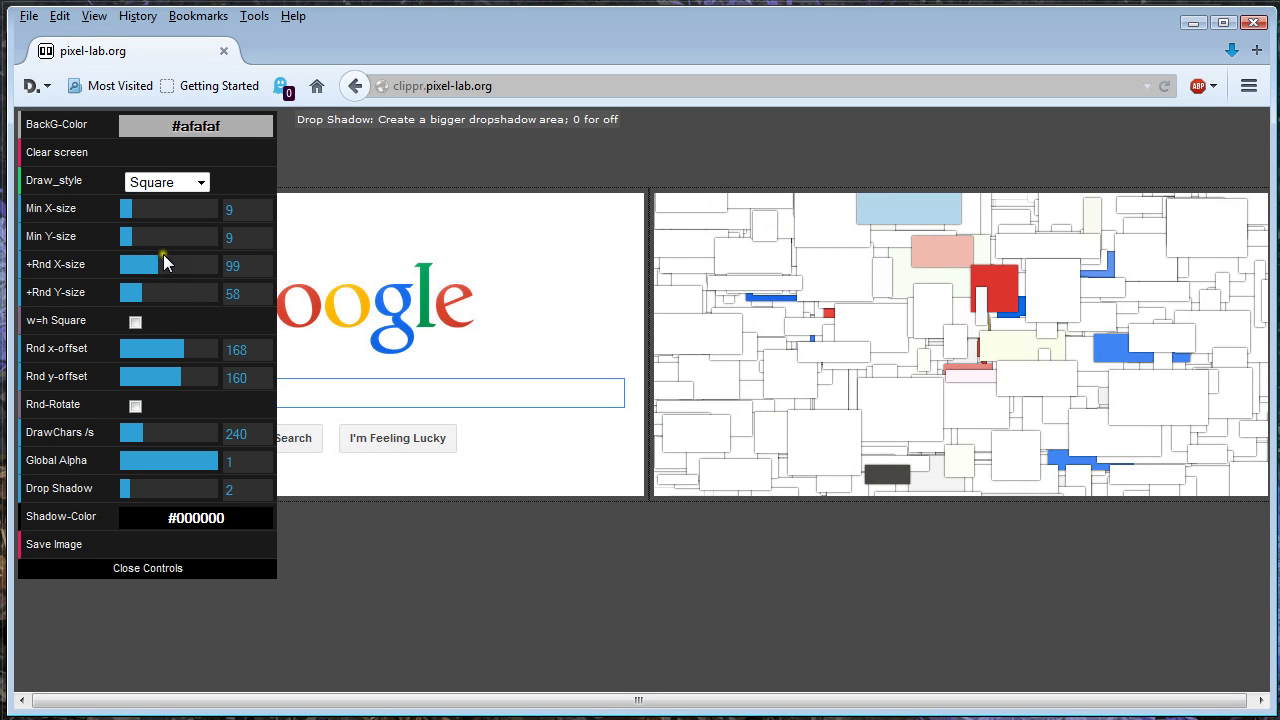
Step: Reduce the random added brush size to 37 in X and 31 in Y
left_click(142, 264)
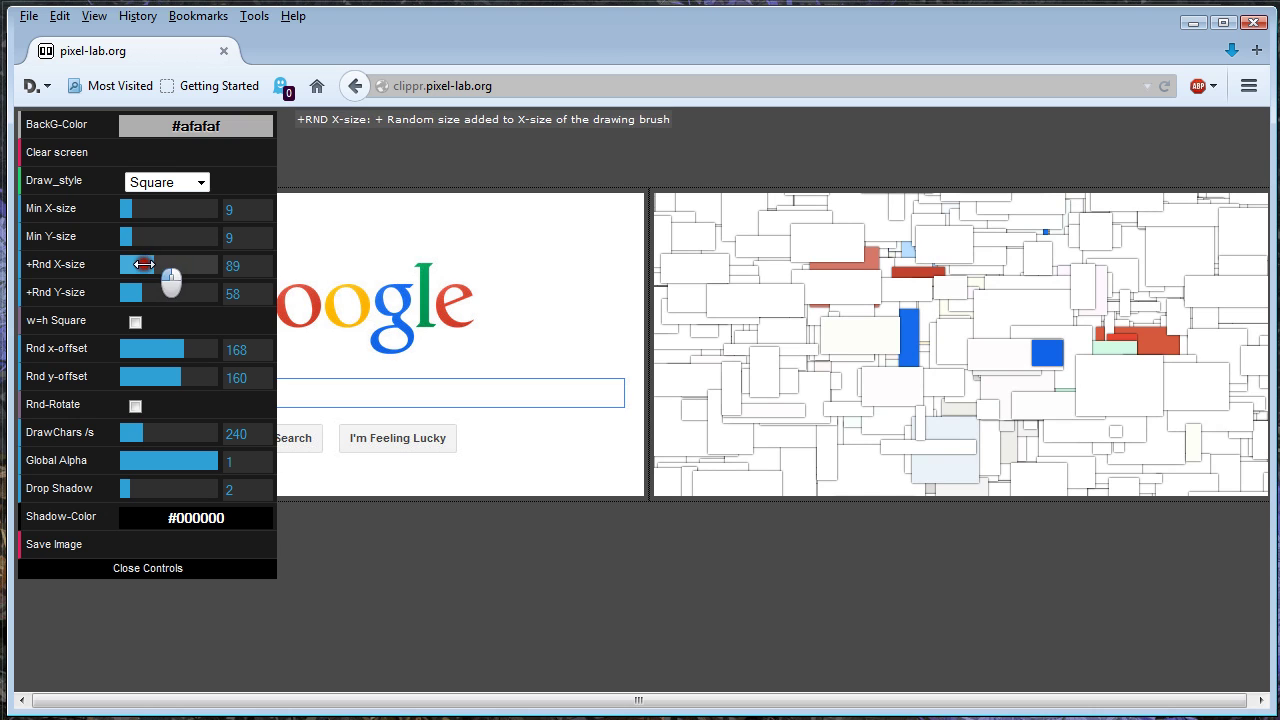
left_click(130, 293)
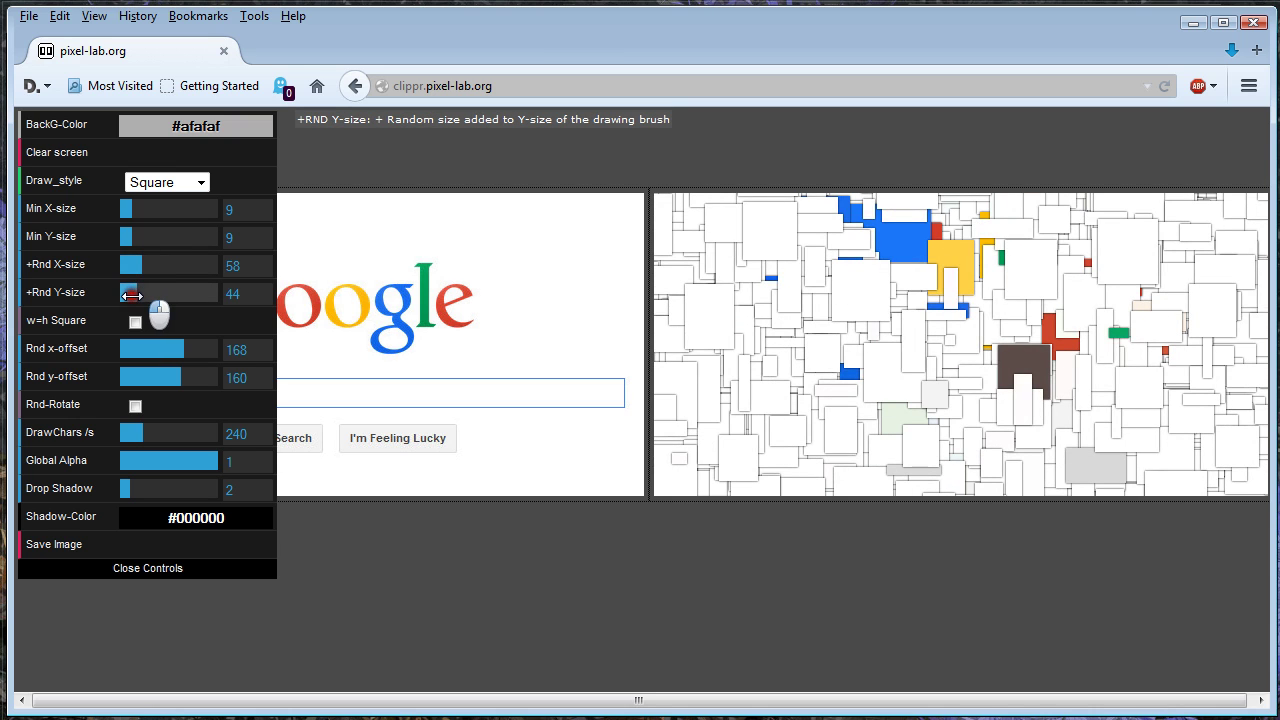
left_click_drag(135, 295, 136, 295)
left_click_drag(144, 265, 135, 265)
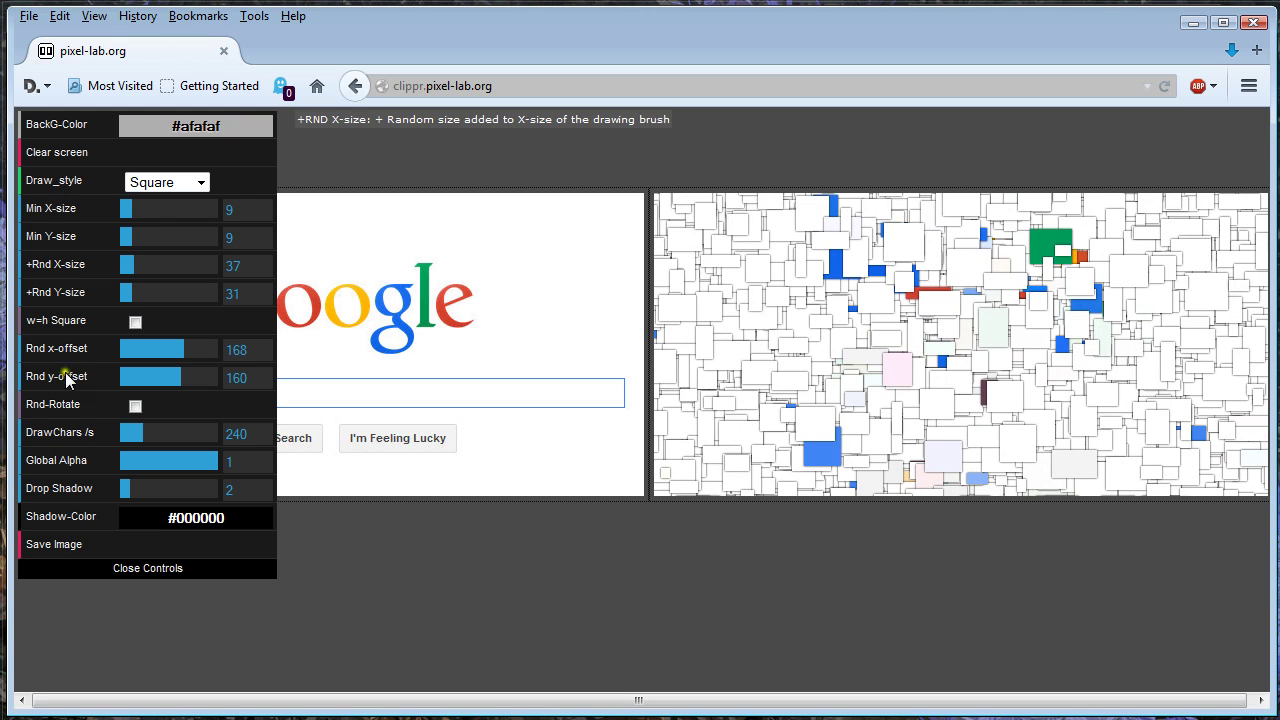
Step: Set the random x- and y-offsets to 0, the brush's Global Alpha to 0.95 and its Drop Shadow to 1
left_click_drag(127, 346, 114, 366)
left_click_drag(200, 376, 100, 380)
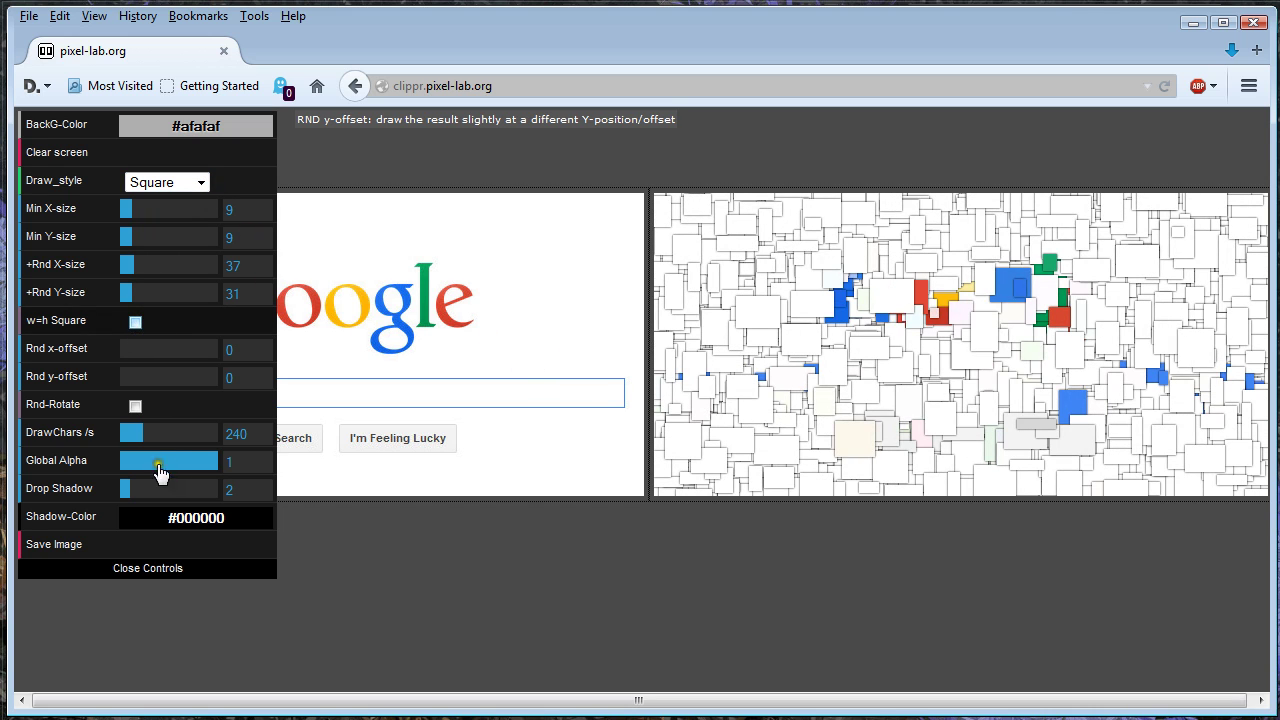
left_click(212, 460)
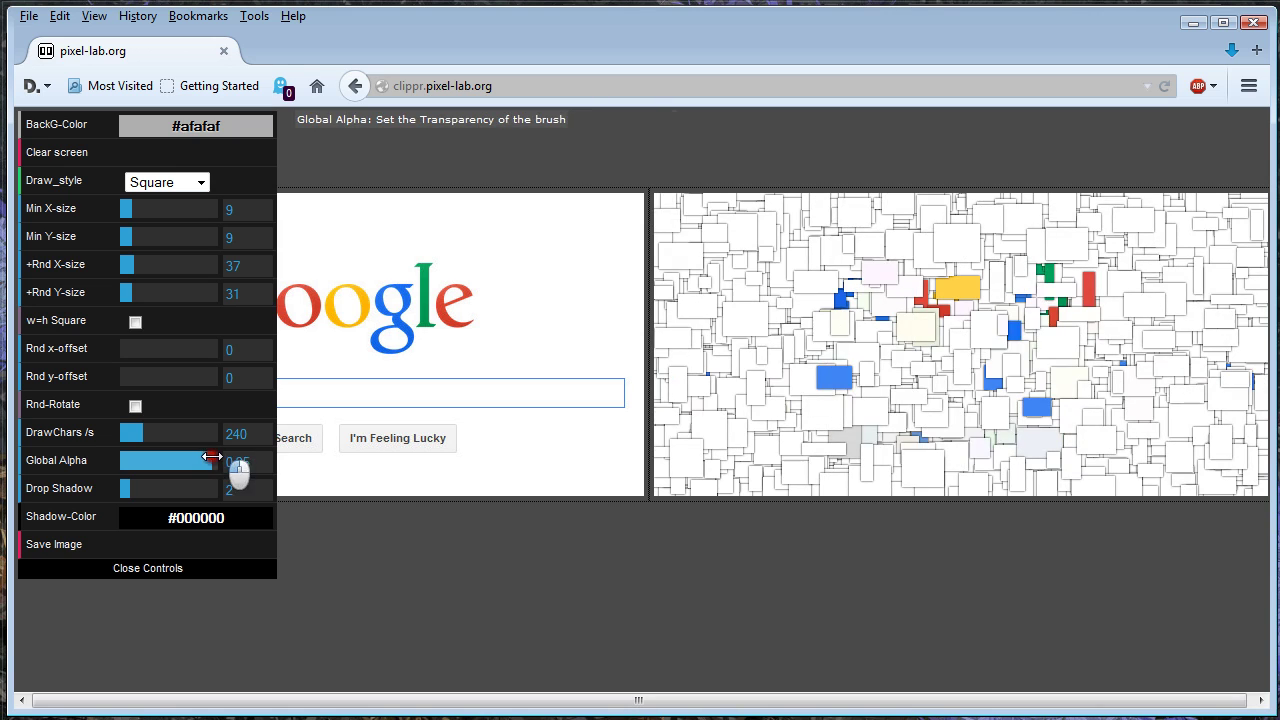
left_click(125, 489)
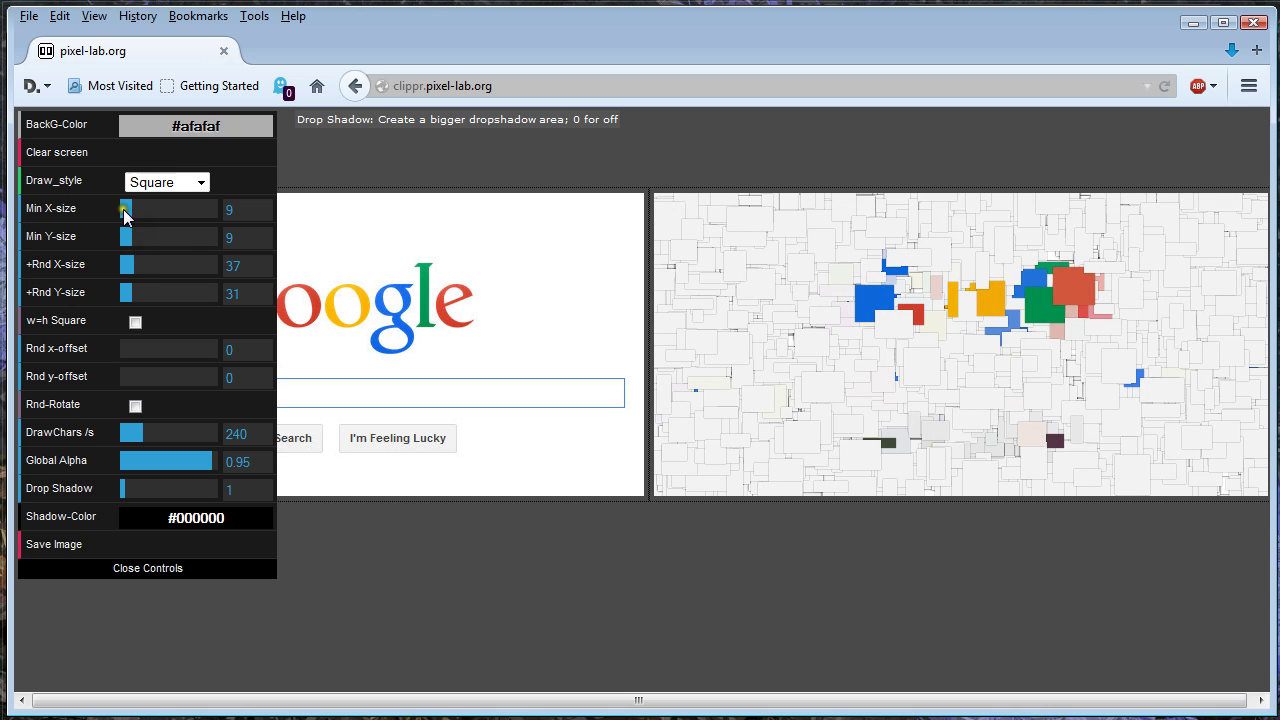
Step: Draw with randomly rotated squares of equal width and height, using a minimum X-size of 14
mouse_move(134, 207)
left_mouse_down()
mouse_move(160, 208)
mouse_move(140, 250)
mouse_move(156, 208)
left_mouse_up()
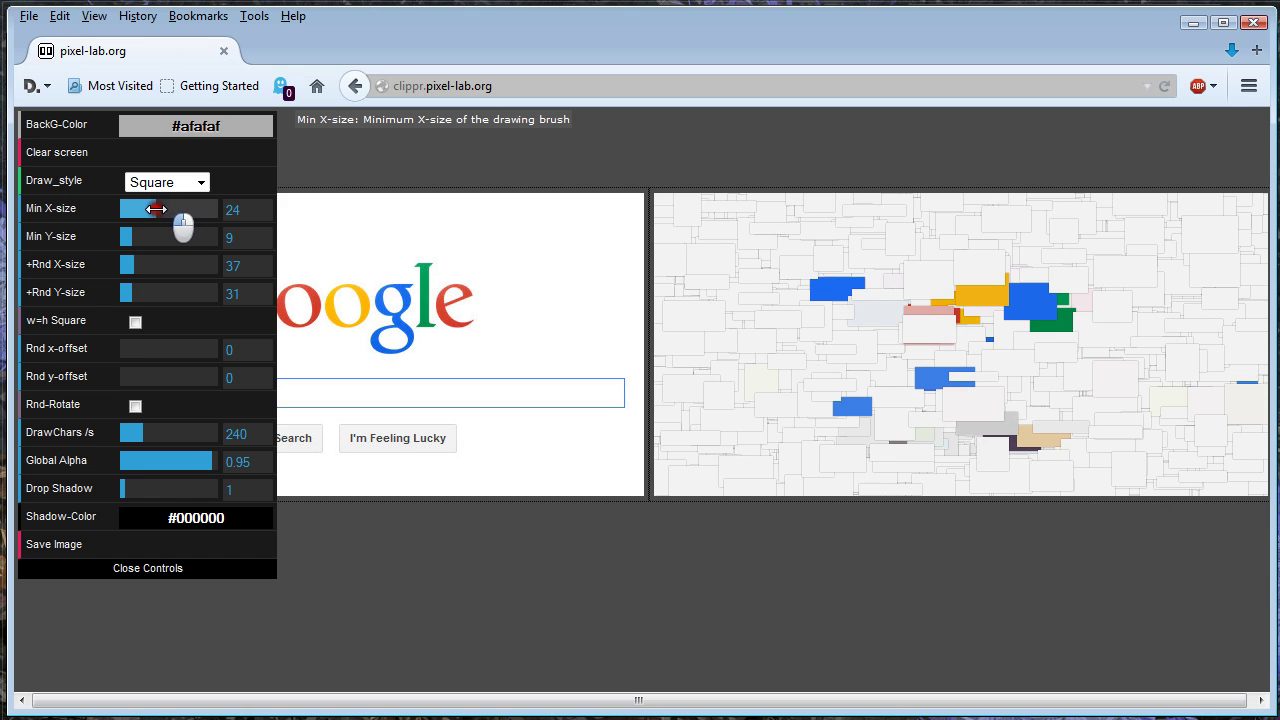
left_click(137, 324)
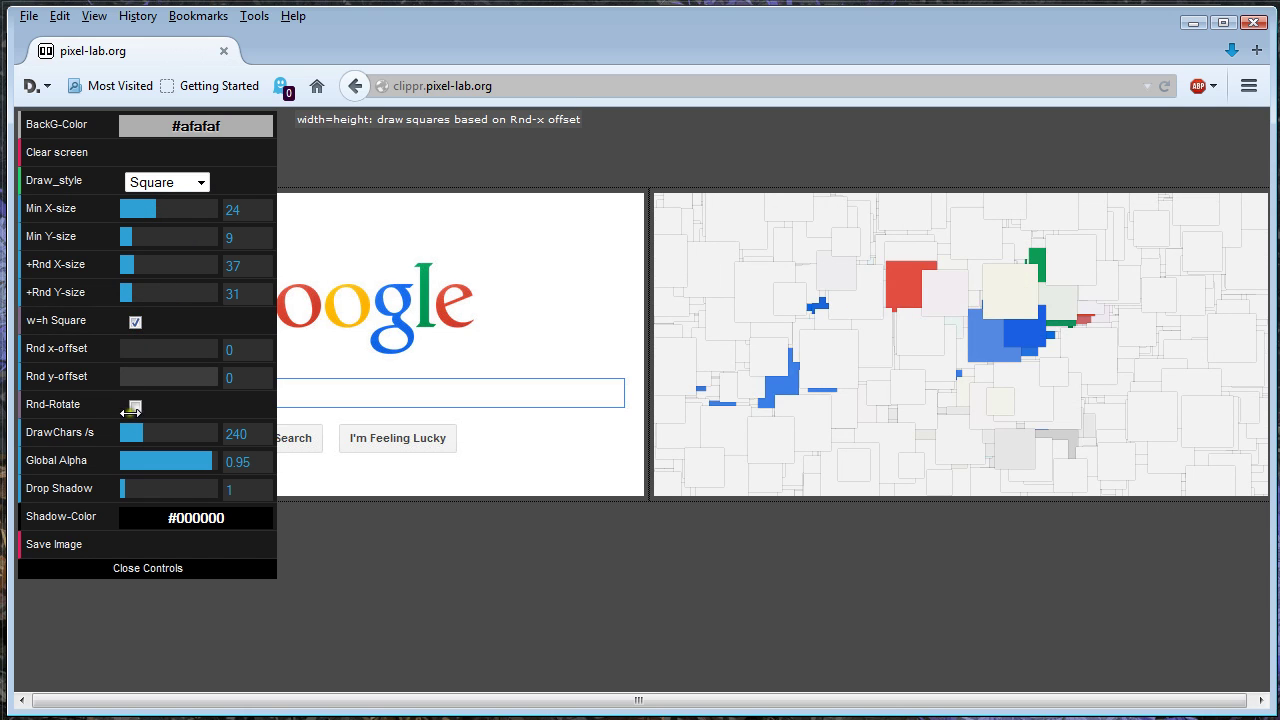
left_click(135, 408)
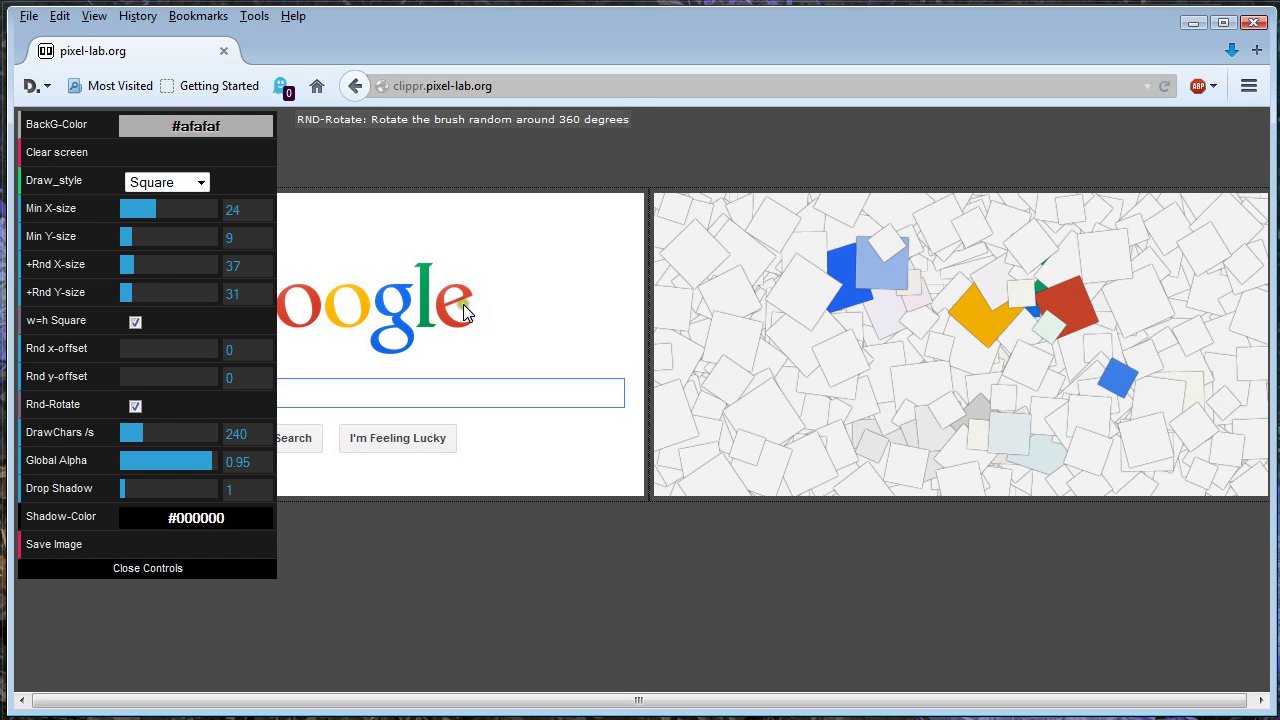
mouse_move(153, 205)
left_mouse_down()
mouse_move(132, 206)
mouse_move(144, 206)
left_mouse_up()
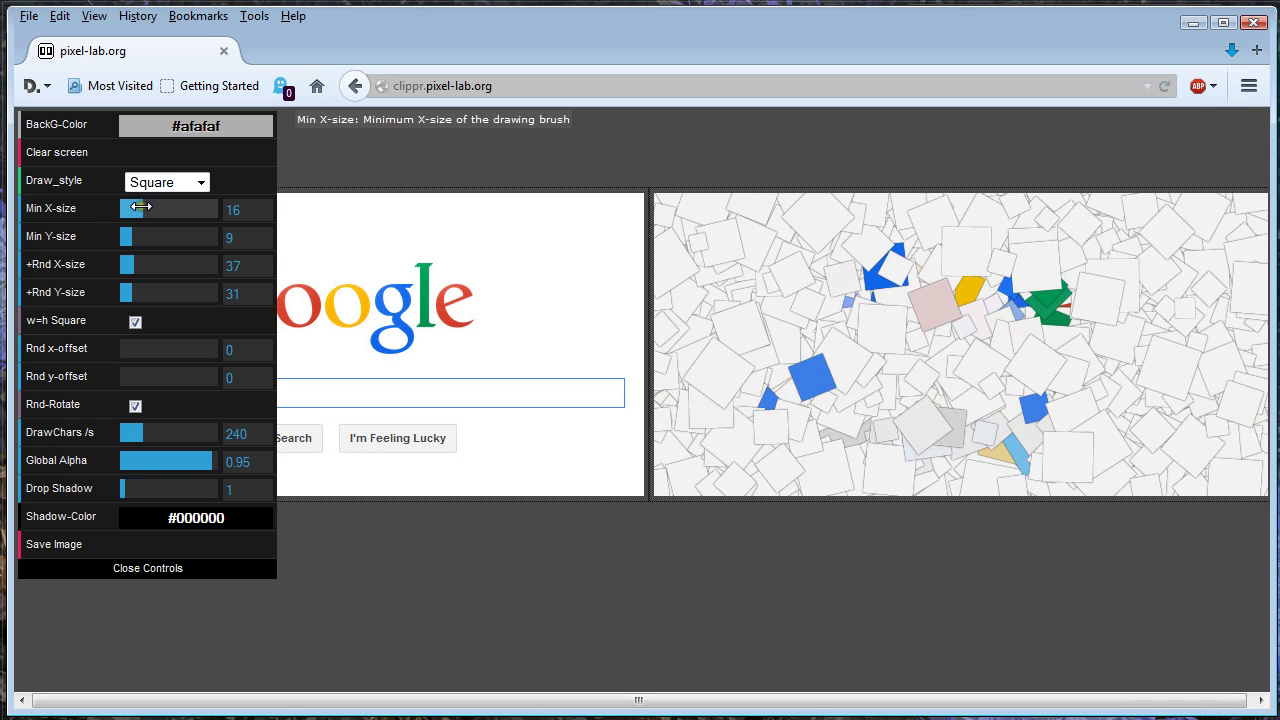
left_click(140, 206)
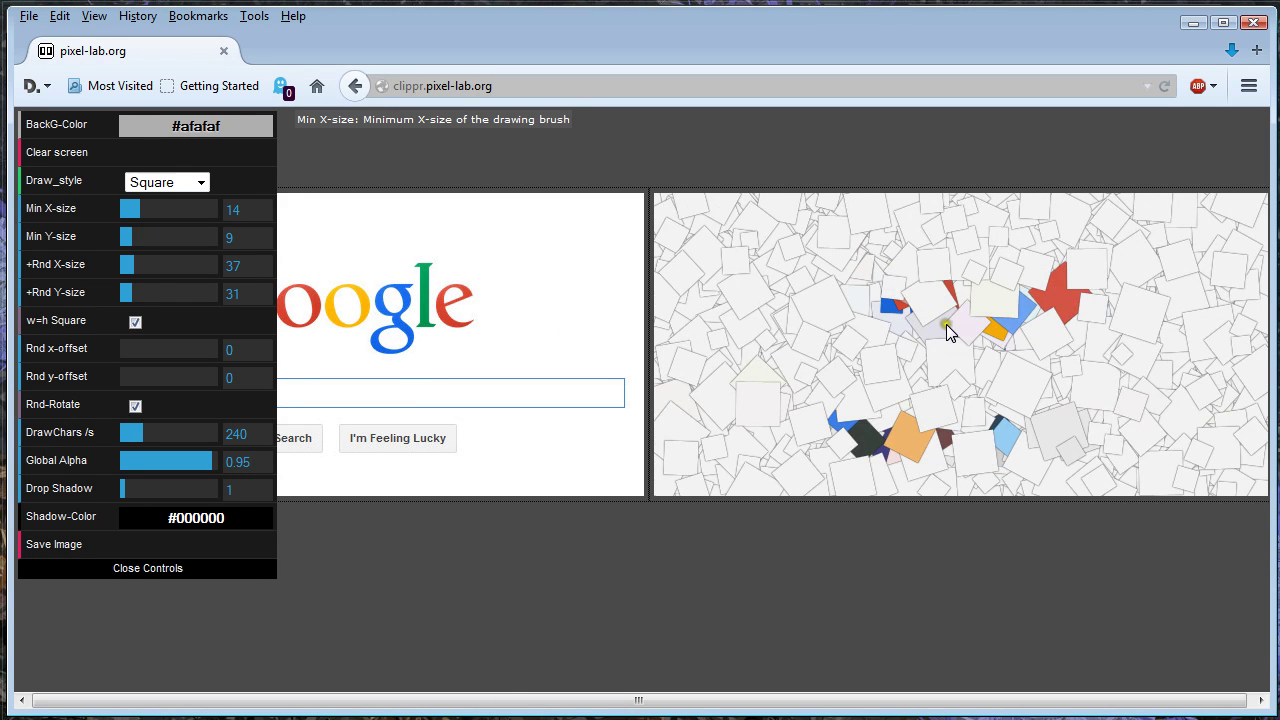
Step: Try the Pyramid draw style on the rotated brush, and change the draw style to Cube
left_click(202, 182)
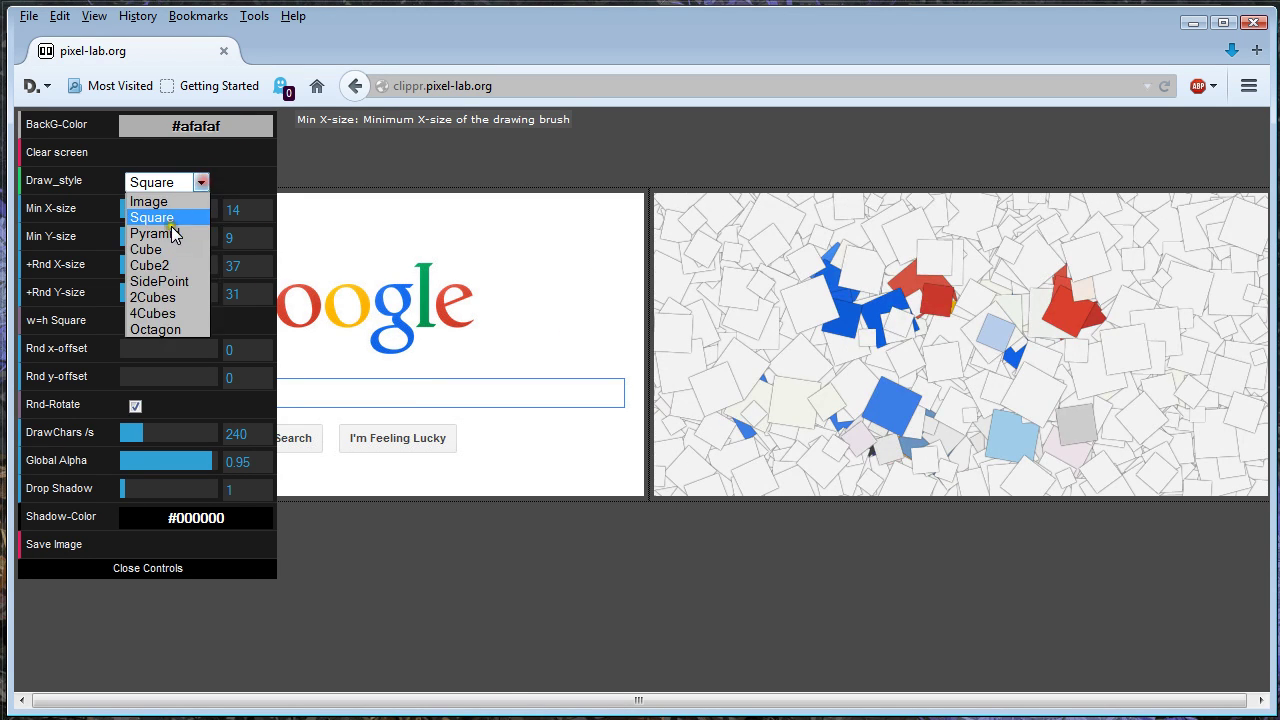
left_click(170, 231)
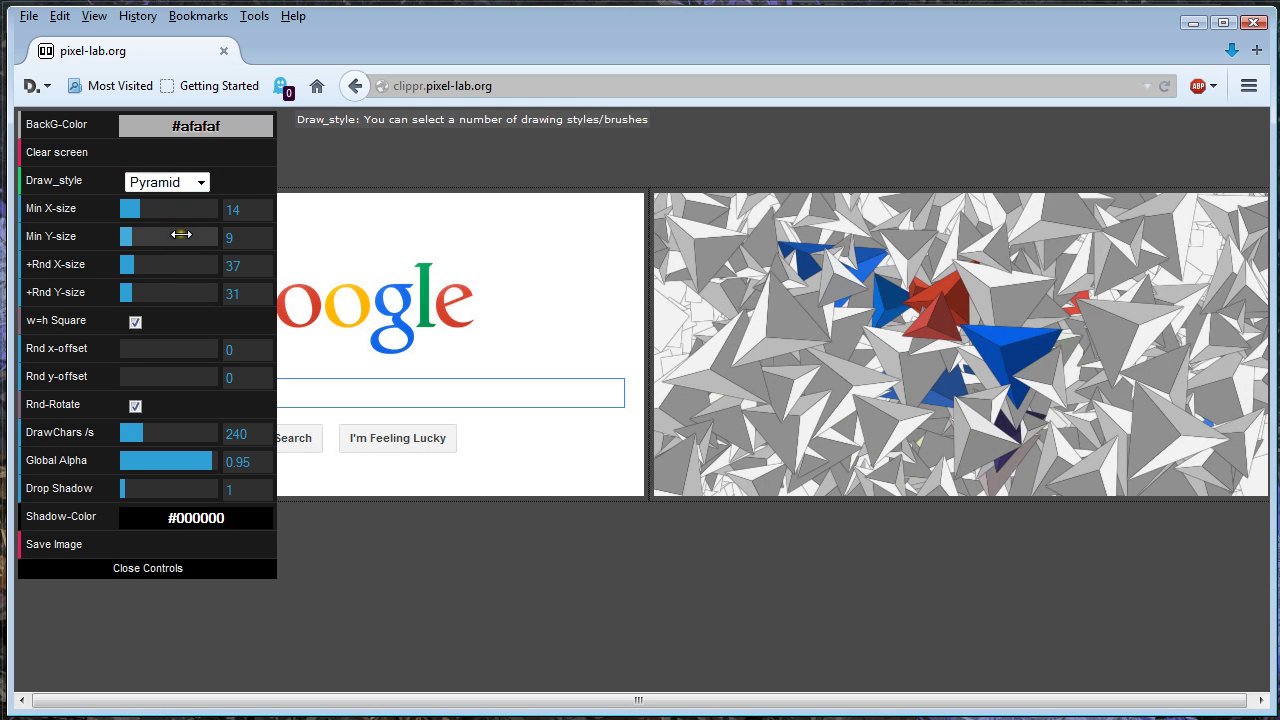
left_click(203, 182)
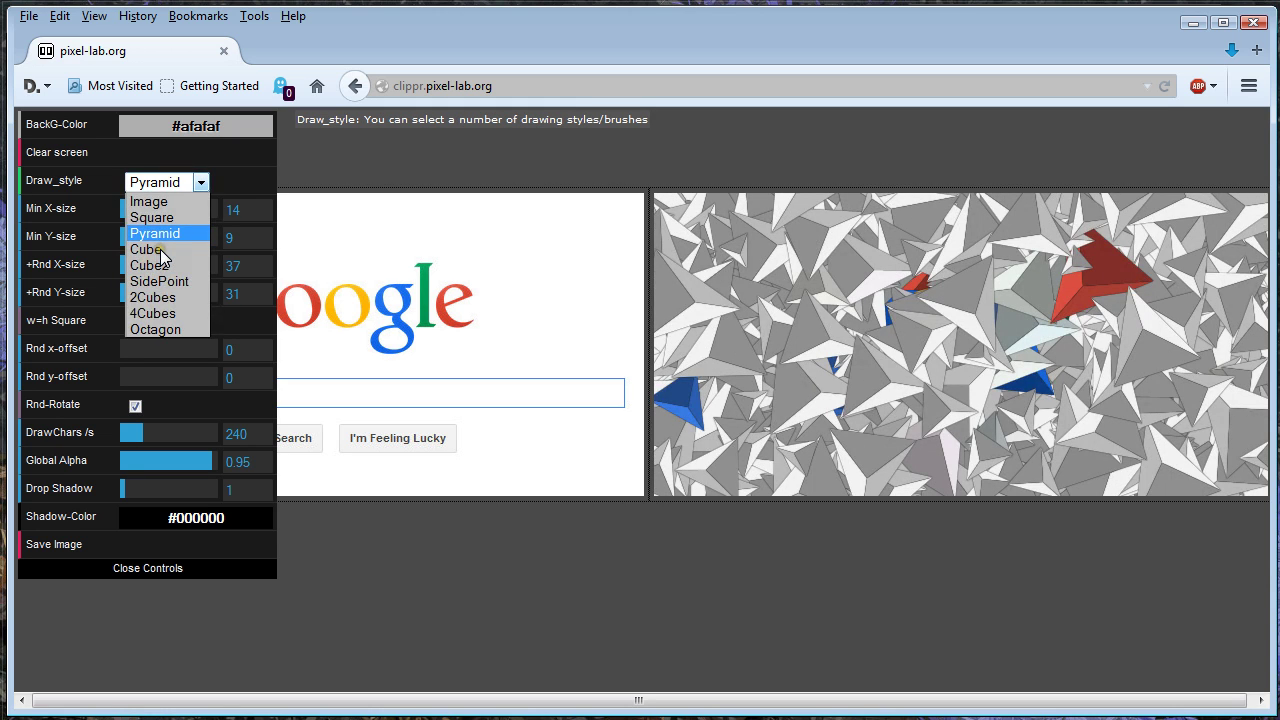
left_click(162, 250)
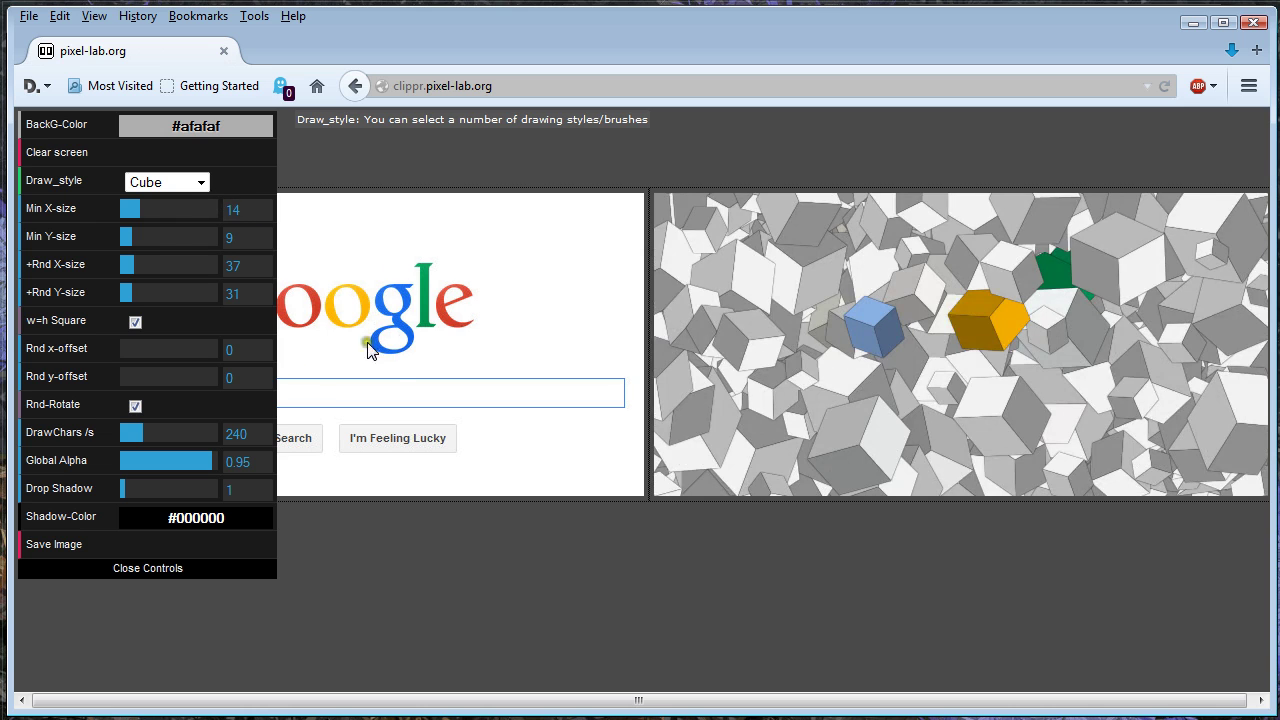
Step: Turn the cubes' equal width and height off and on again, and disable their random rotation
left_click(134, 322)
left_click(135, 322)
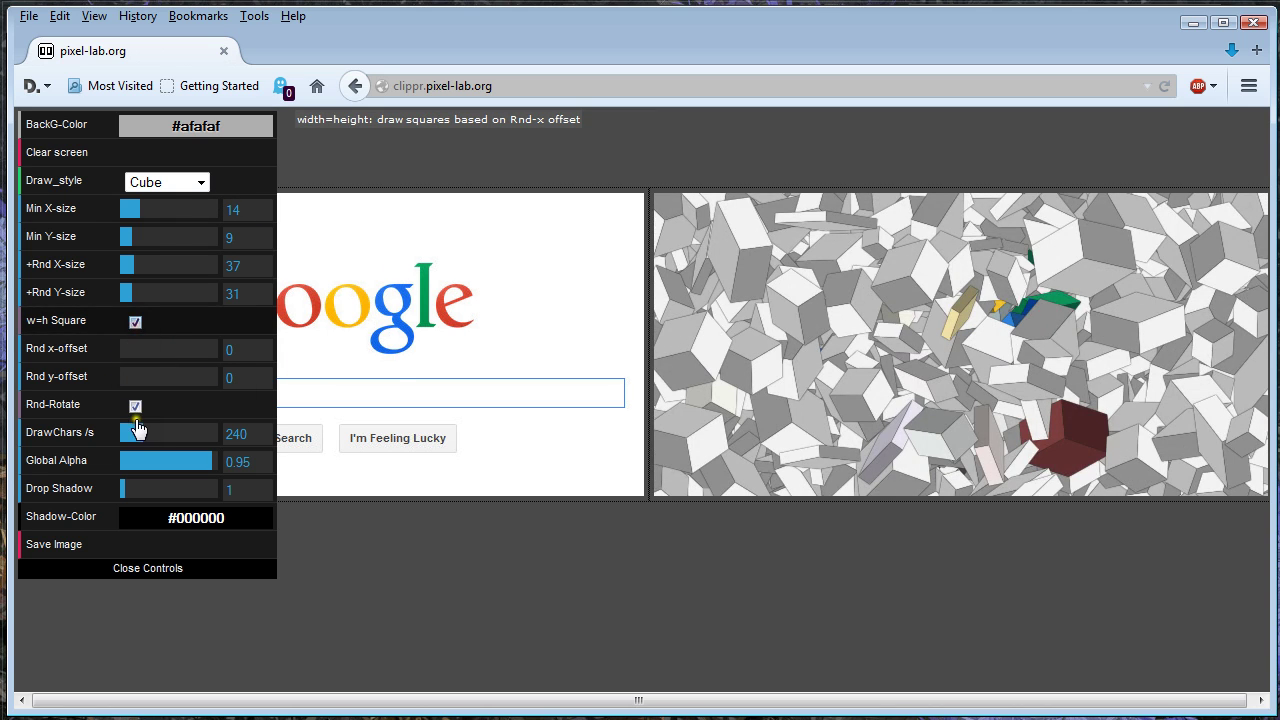
left_click(135, 406)
left_click(135, 406)
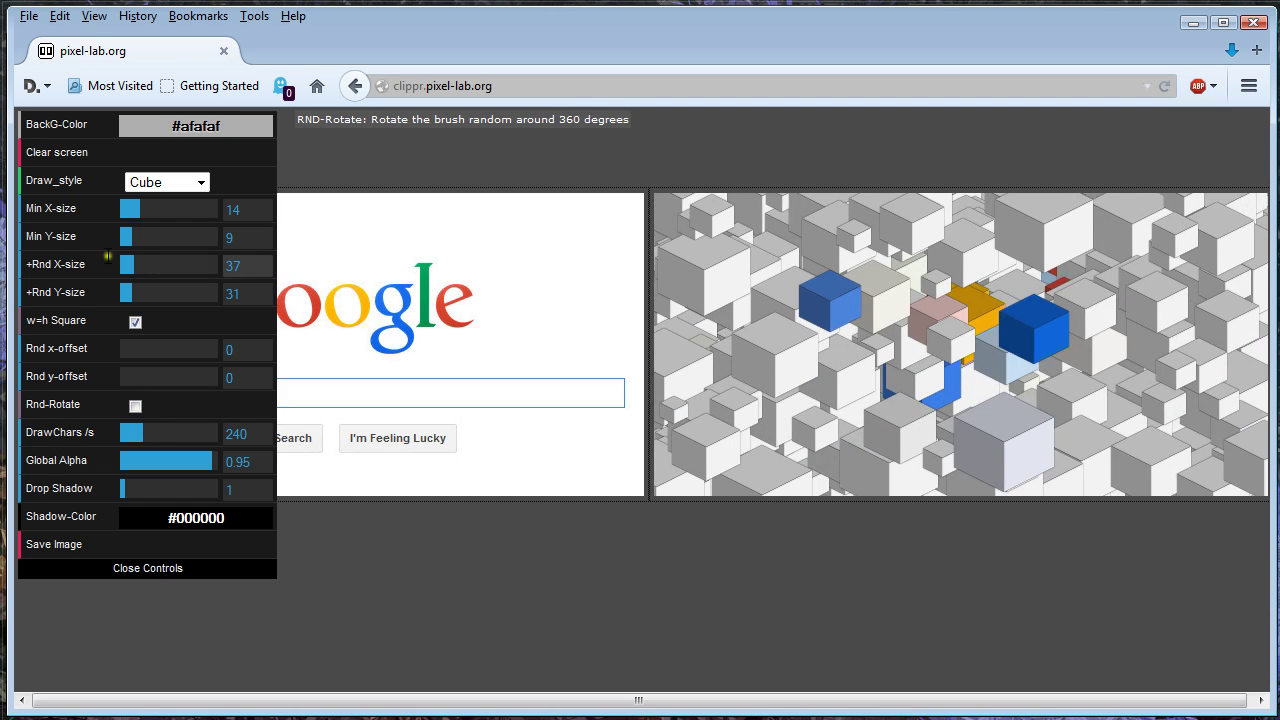
Step: Reduce the cube brush's minimum size to 6 in X and 5 in Y, and its random added Y-size to 8
left_click_drag(138, 207, 134, 206)
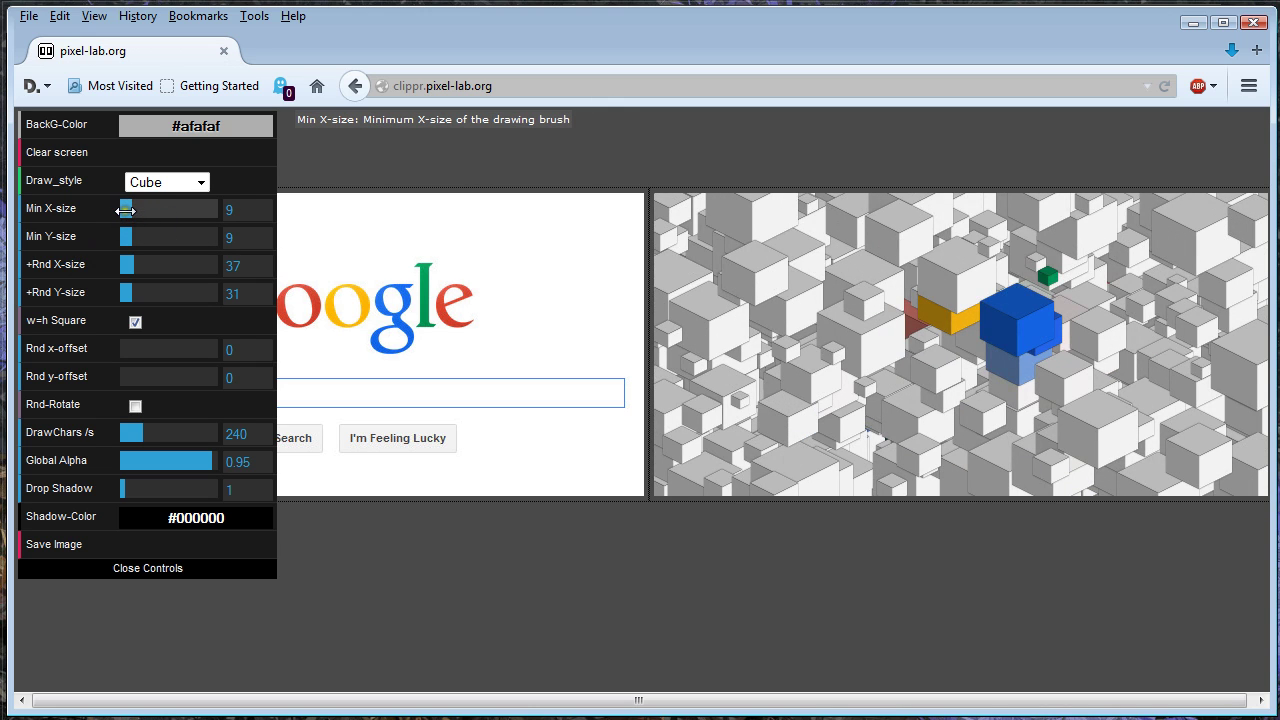
left_click_drag(125, 211, 123, 236)
left_click(126, 235)
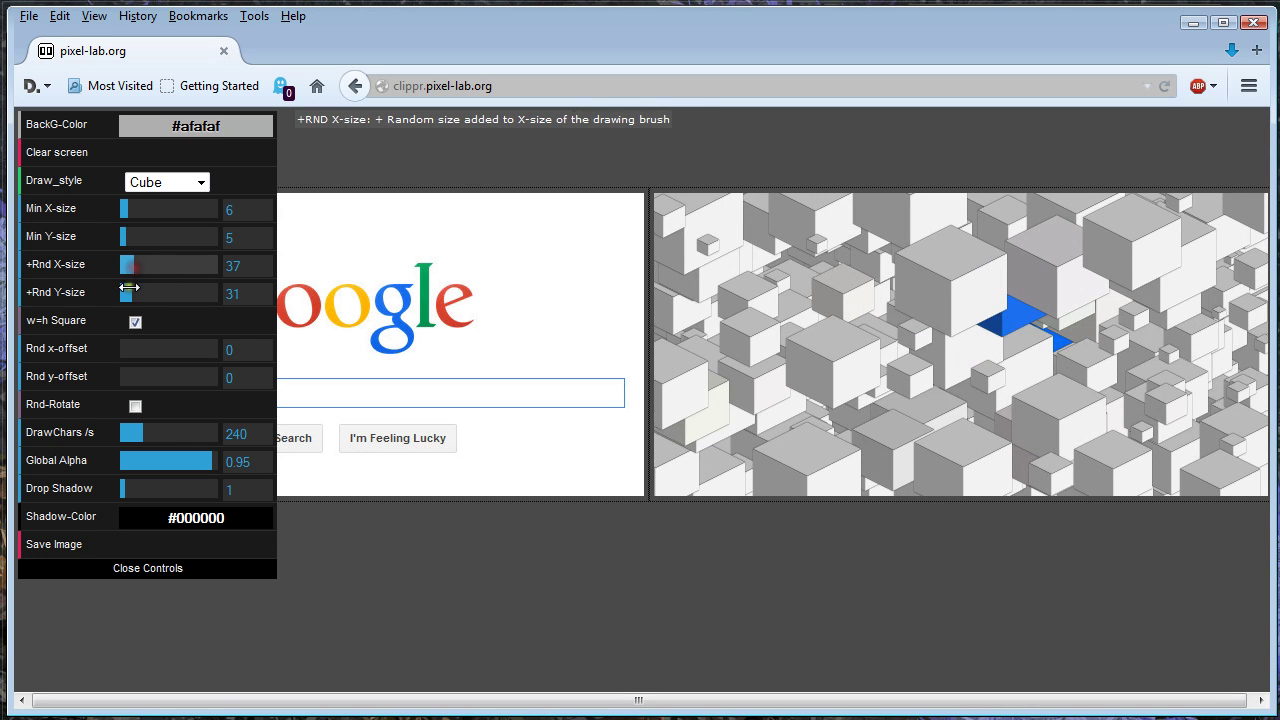
left_click(126, 290)
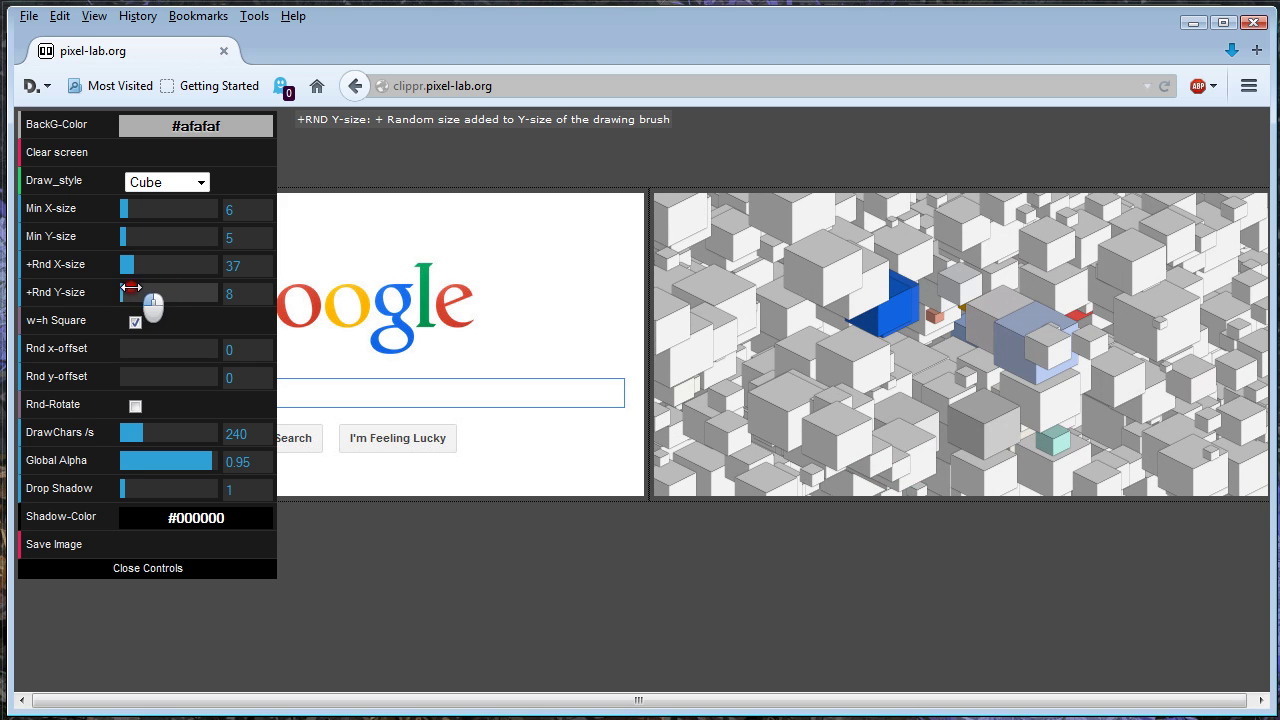
left_click_drag(124, 290, 121, 291)
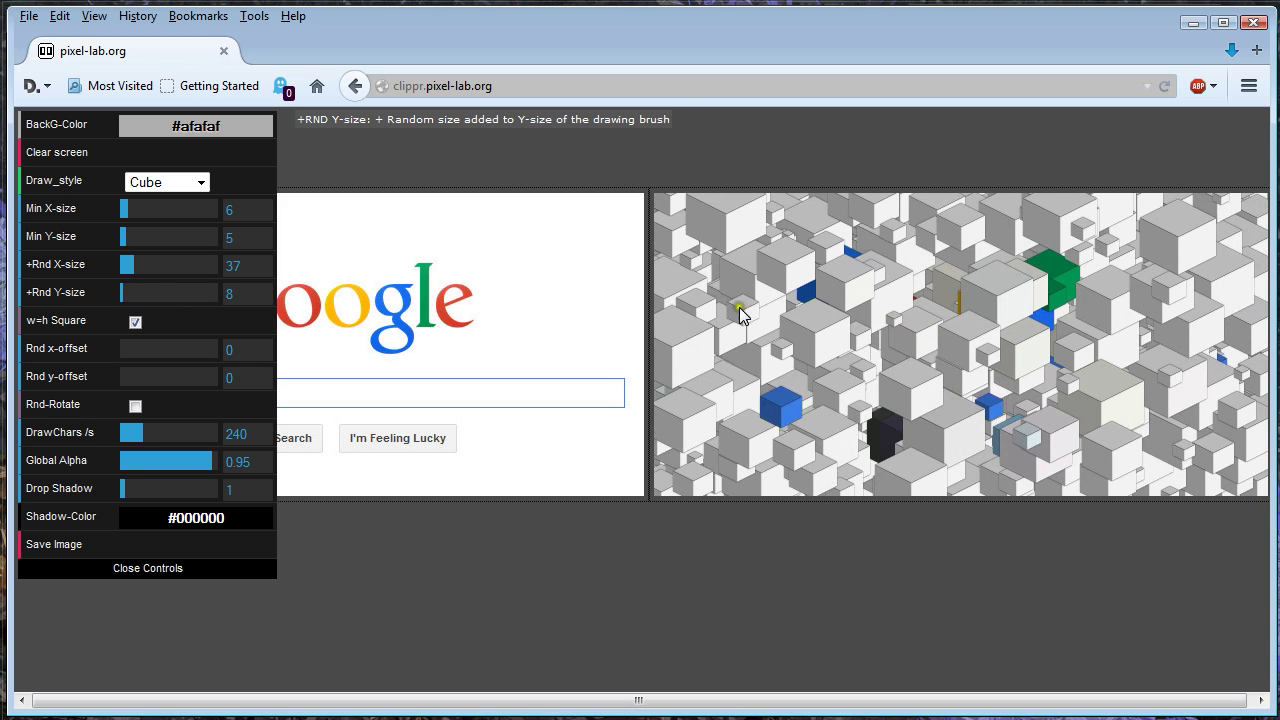
Step: Try the Cube2 draw style, and change the draw style to SidePoint
left_click(200, 184)
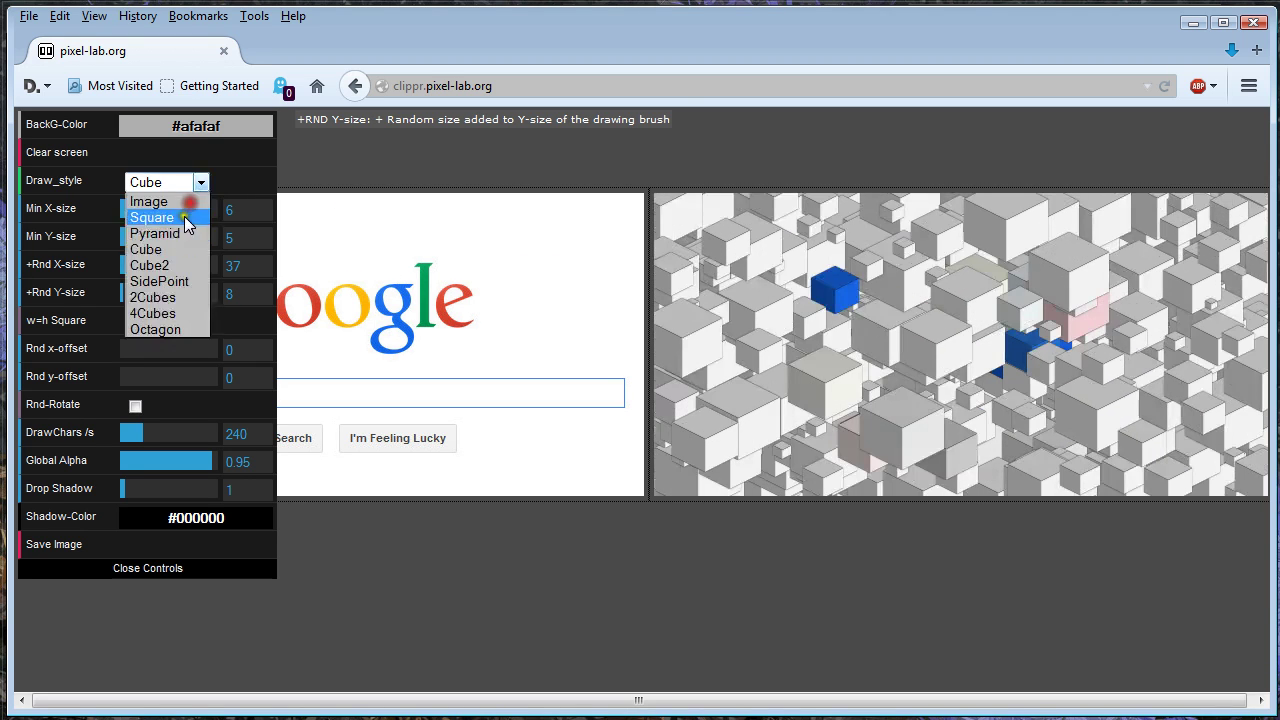
left_click(160, 266)
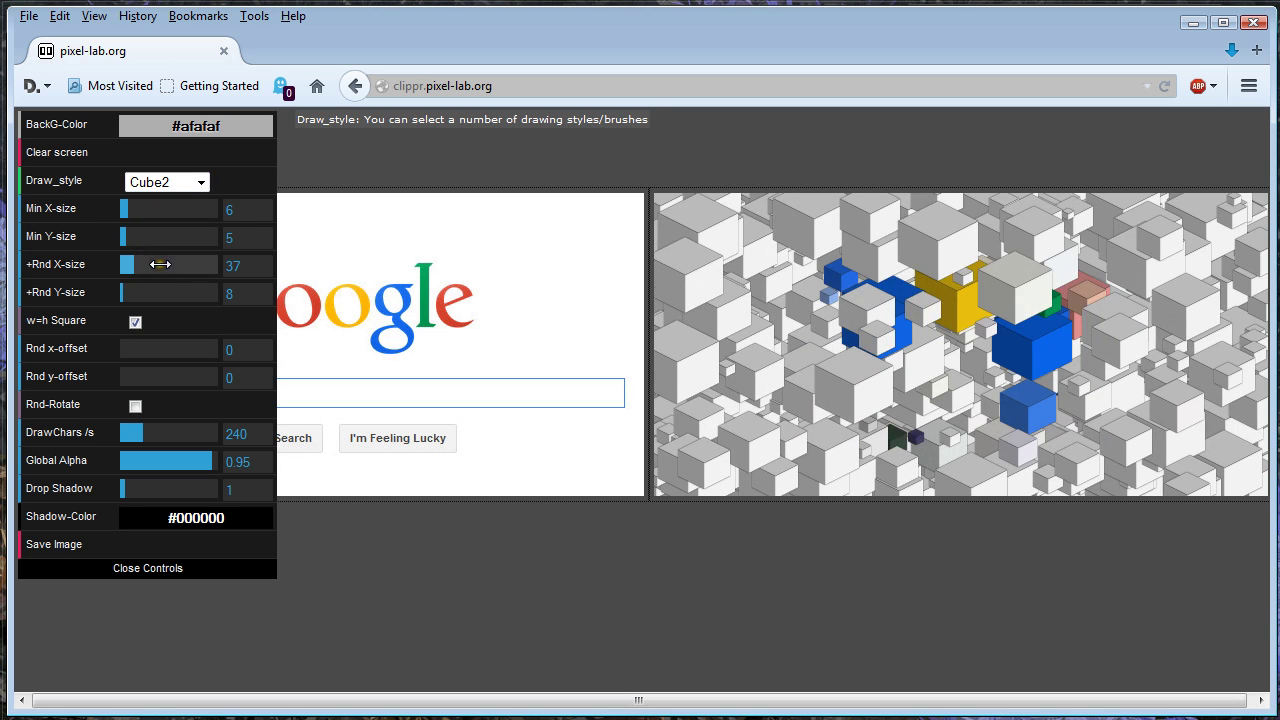
left_click(202, 181)
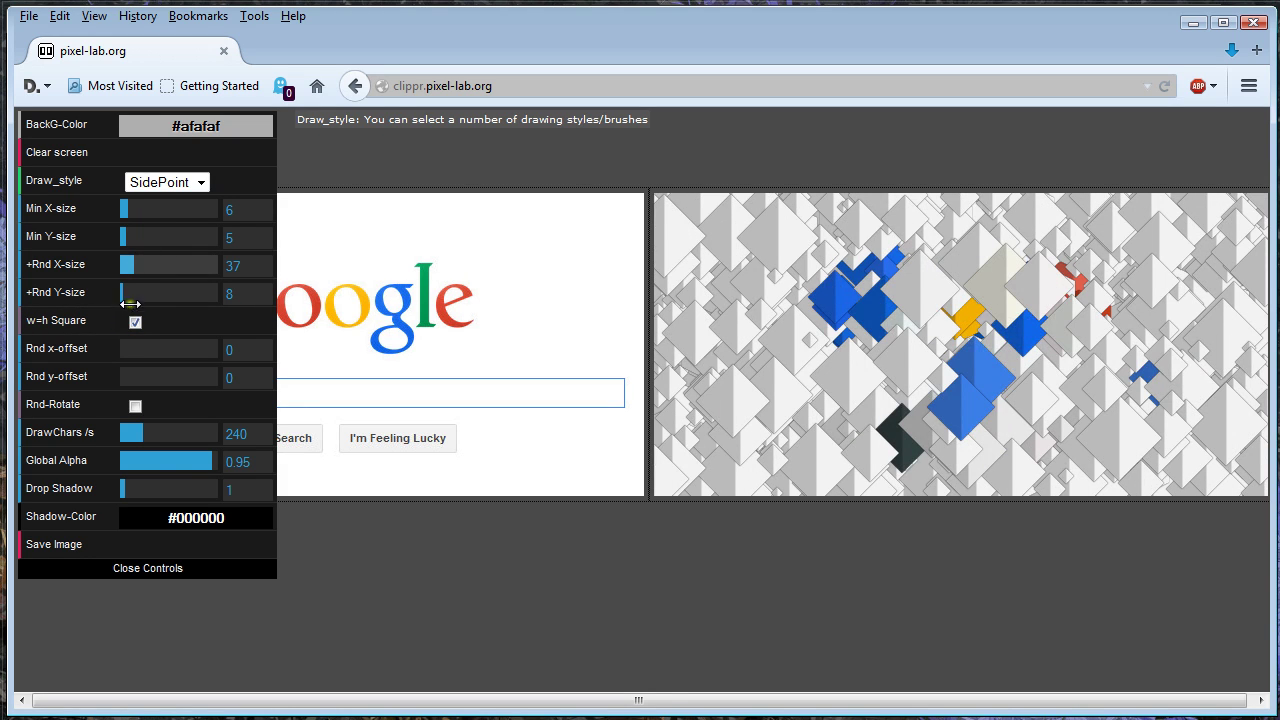
Step: Turn off equal width and height for the SidePoint brush and widen its minimum X-size to 33
left_click_drag(125, 215, 152, 218)
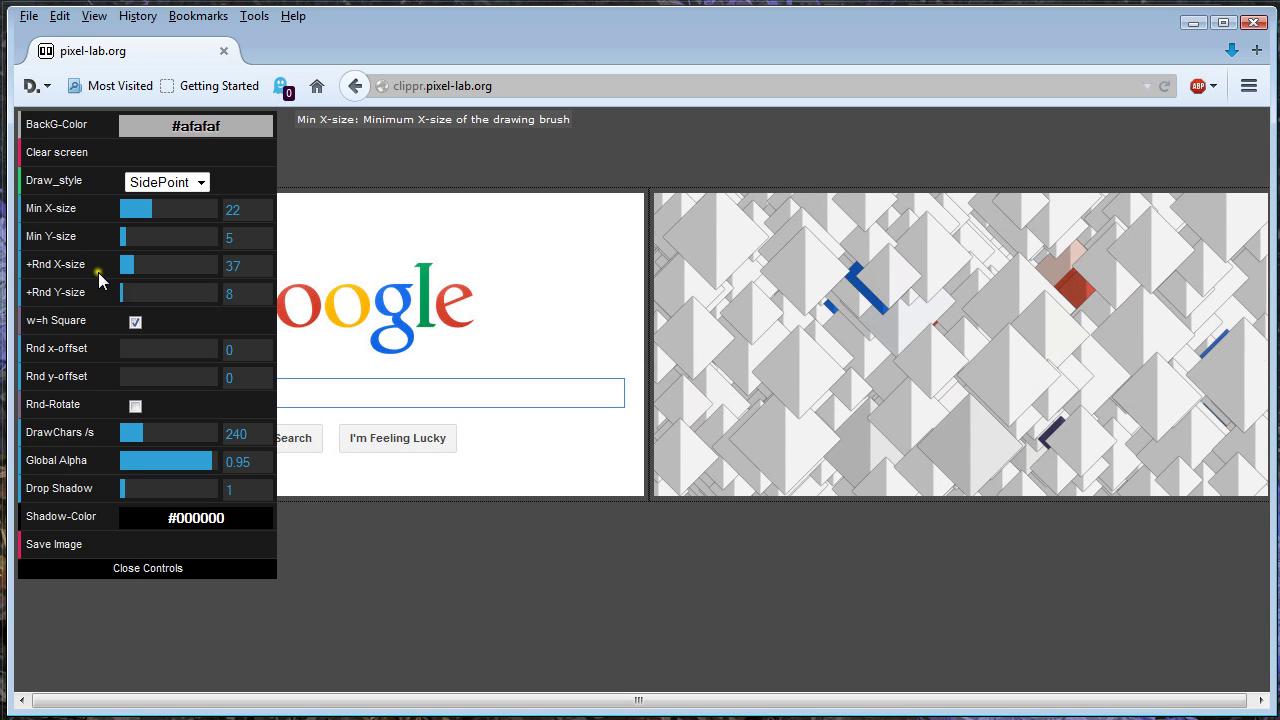
left_click(136, 322)
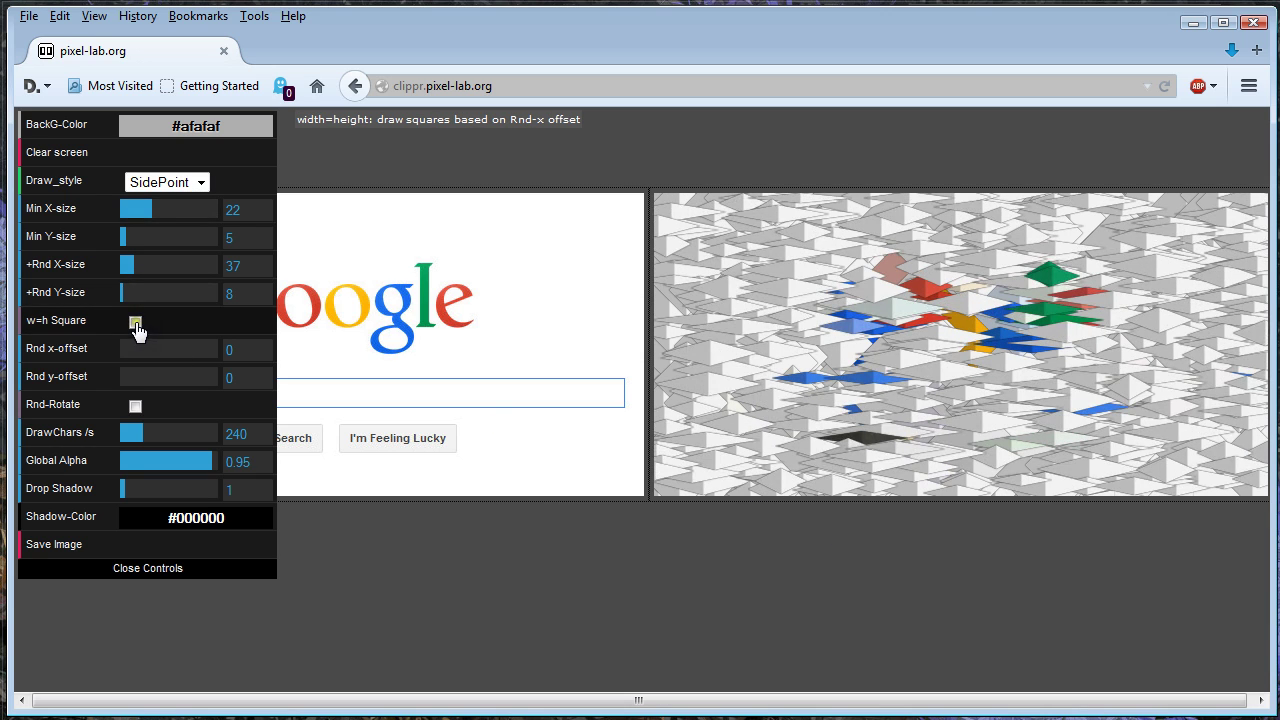
left_click(168, 208)
Step: Choose the Square draw style and increase the random added X-size to 165
left_click(199, 182)
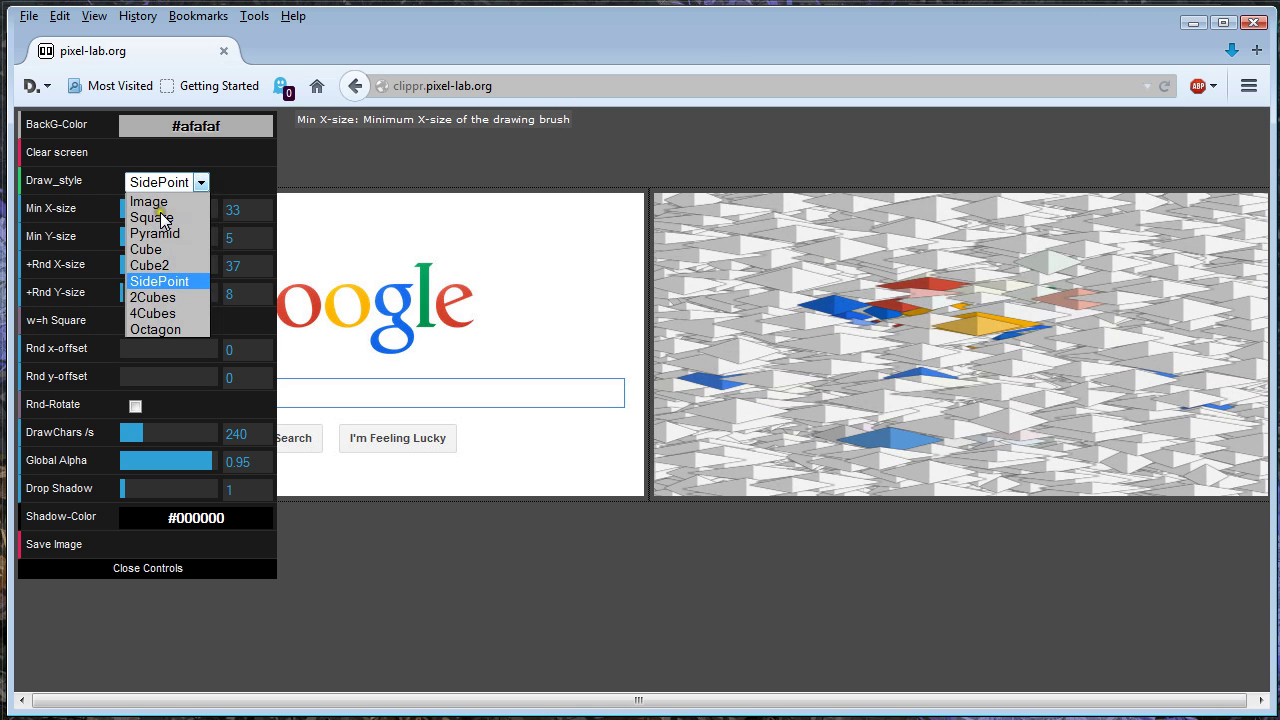
left_click(160, 217)
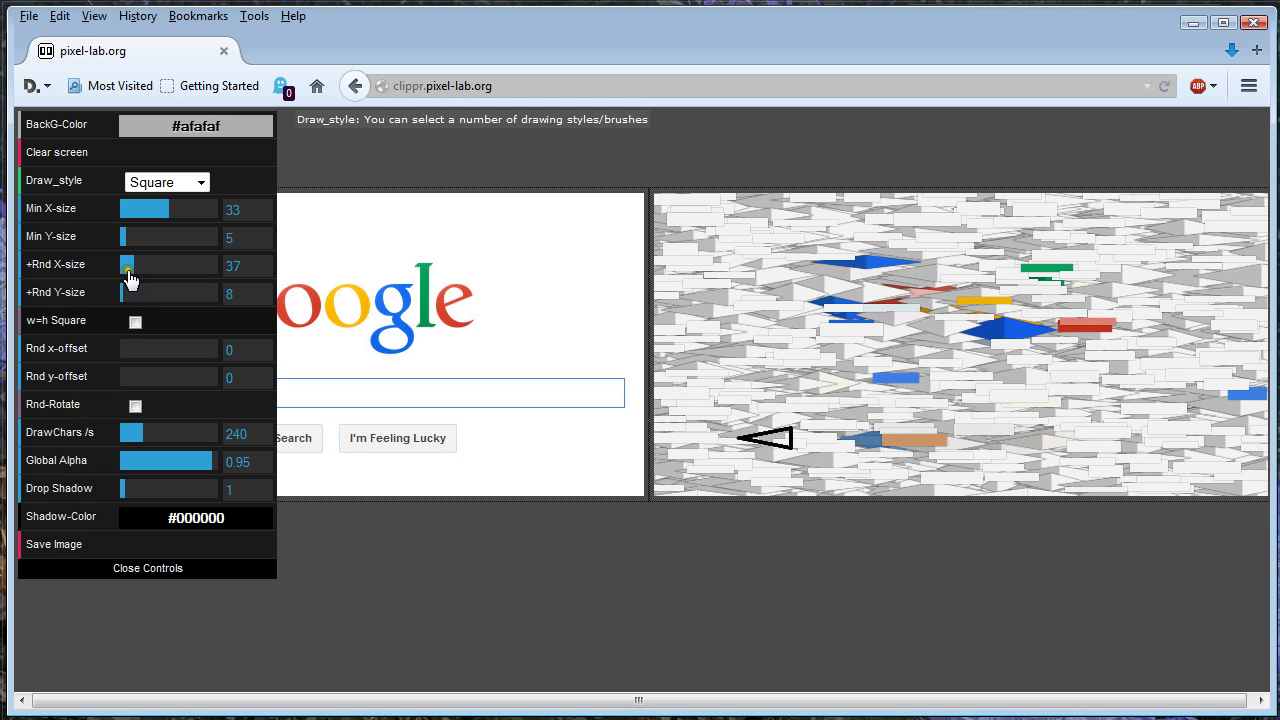
mouse_move(133, 263)
left_mouse_down()
mouse_move(188, 265)
mouse_move(173, 266)
left_mouse_up()
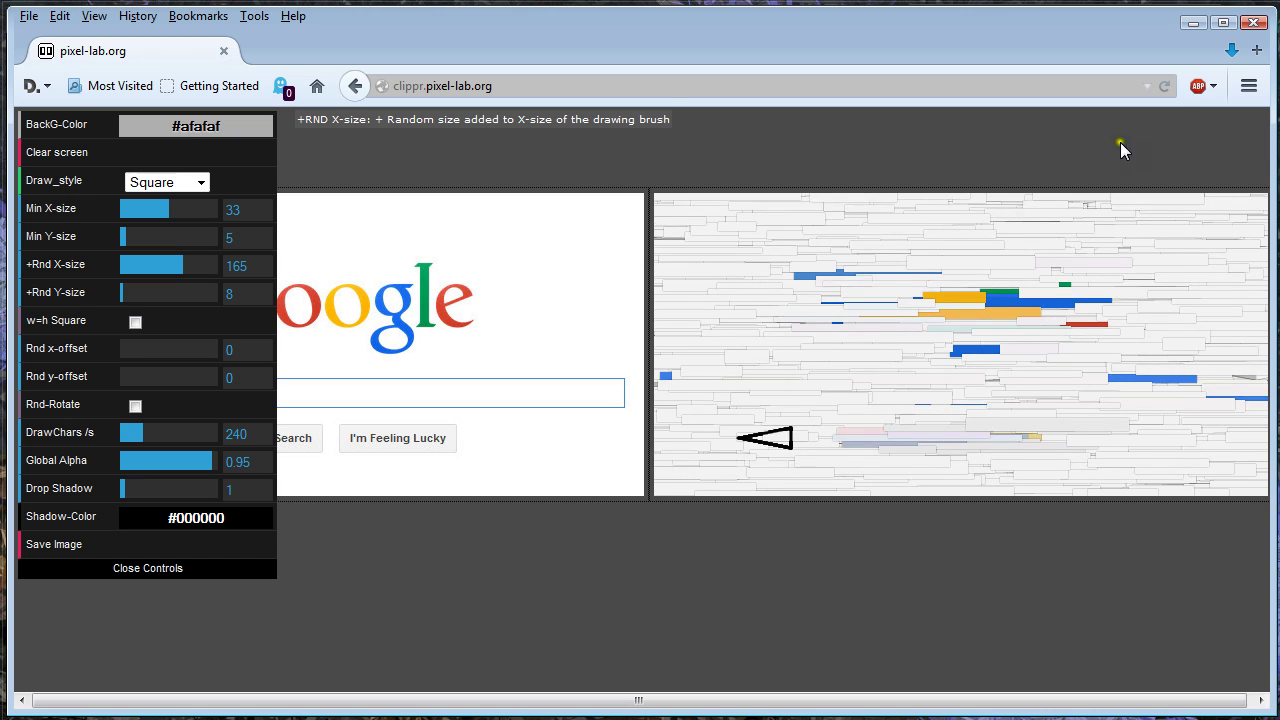
Step: Try the Pyramid draw style with the wide, flat brush, and return to Square
left_click(203, 183)
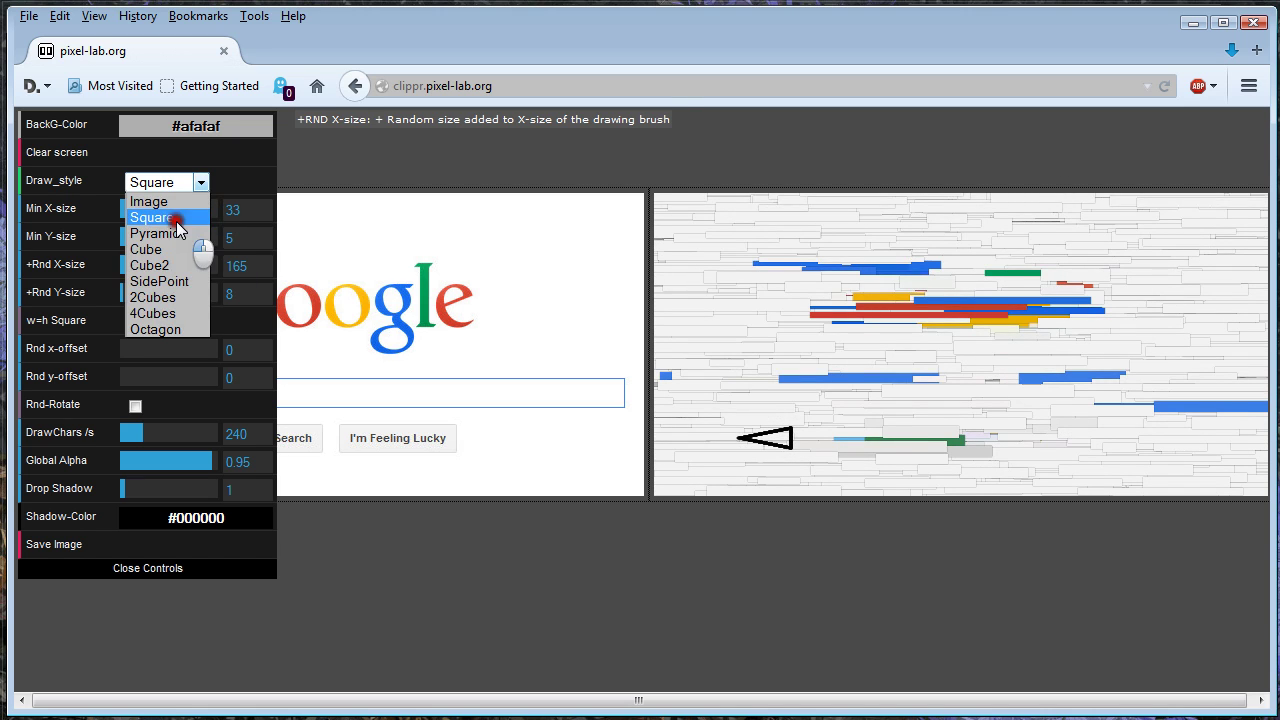
left_click(167, 233)
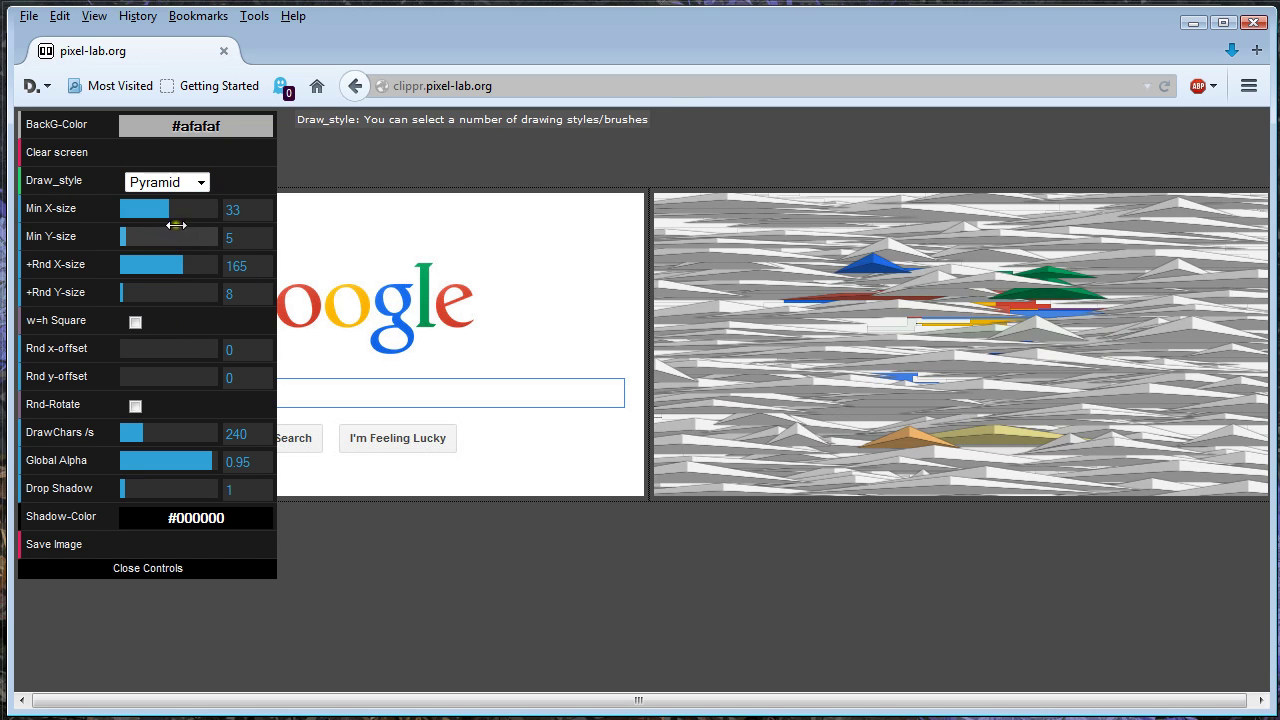
left_click(200, 183)
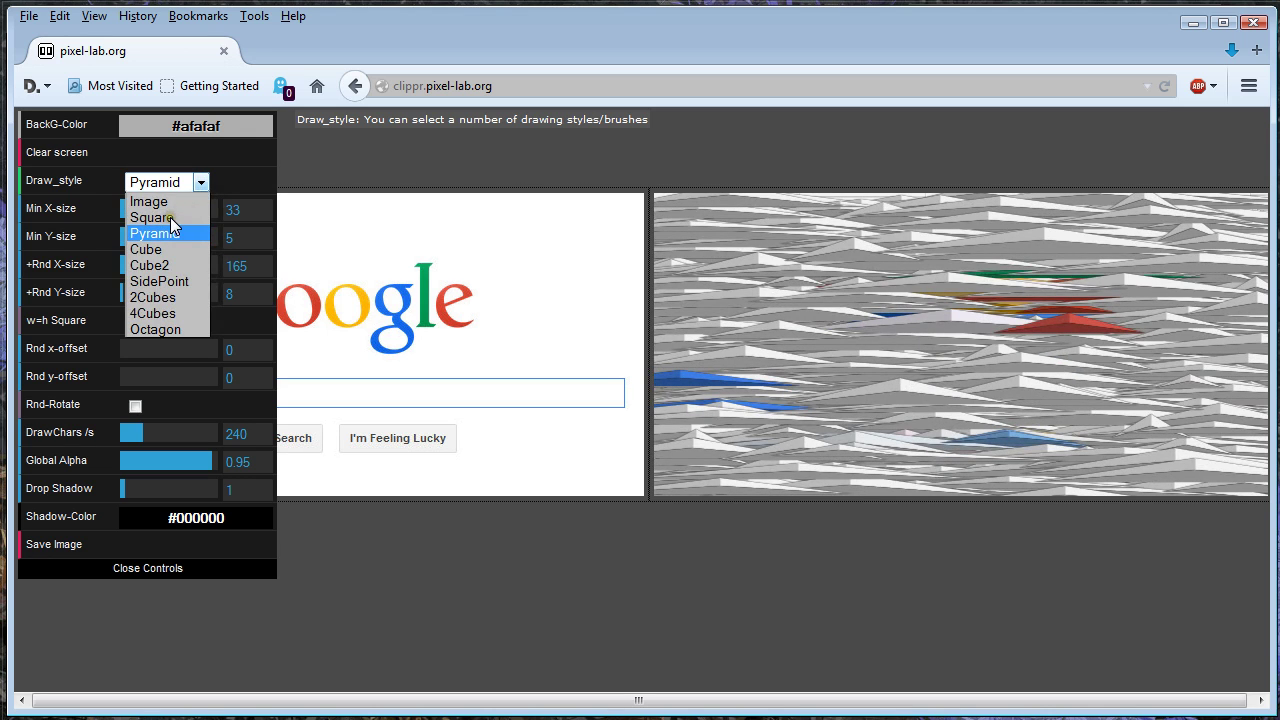
left_click(170, 216)
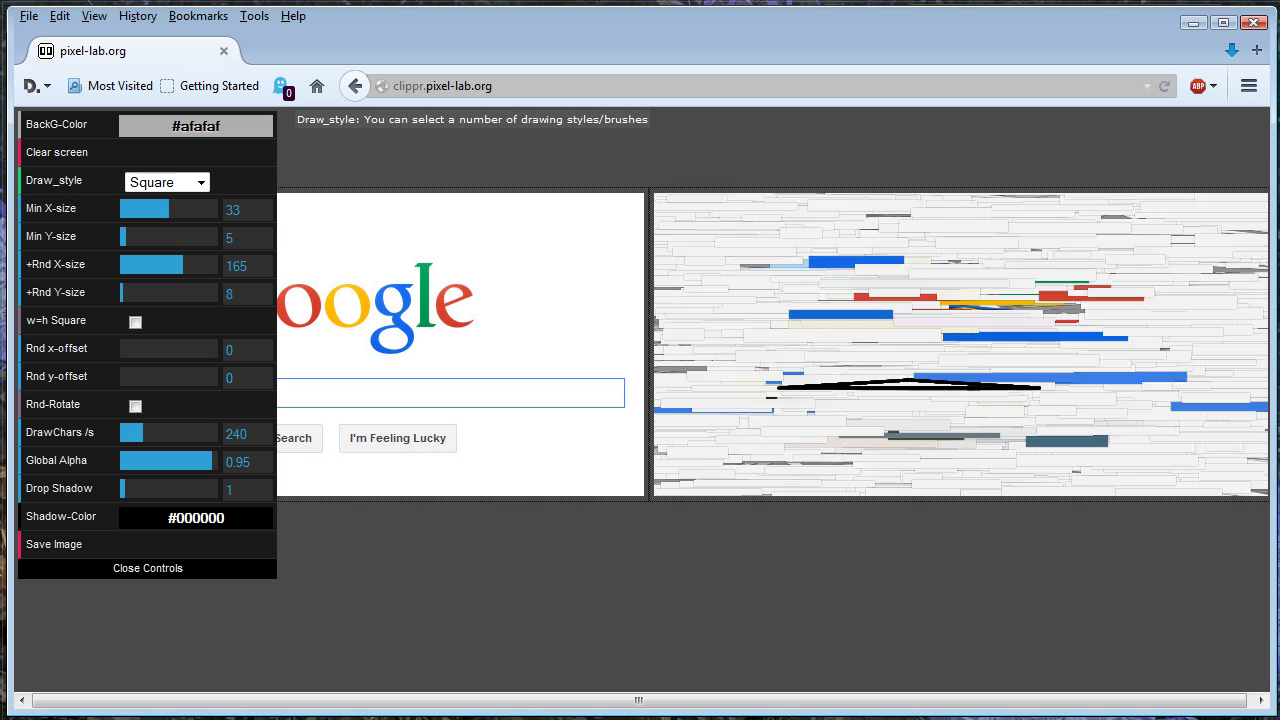
Step: Enable random rotation for the long square brush and set its Drop Shadow to 0
key("alt+Tab")
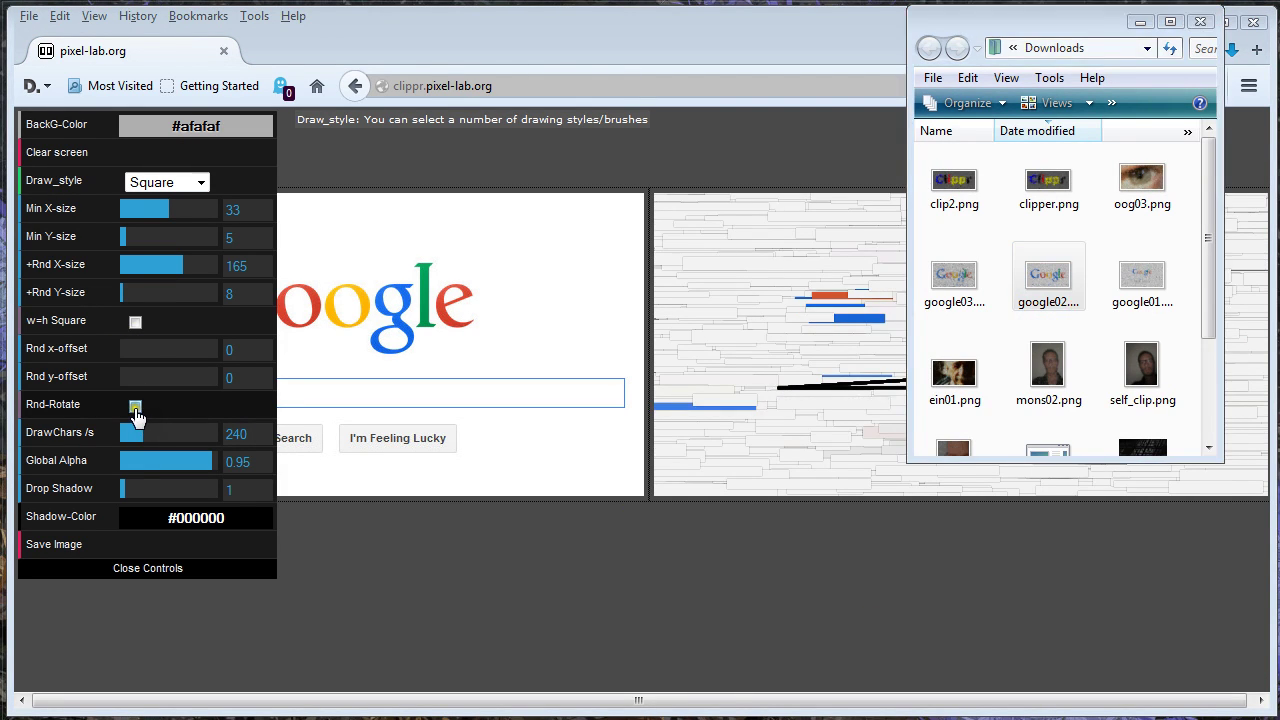
left_click(135, 405)
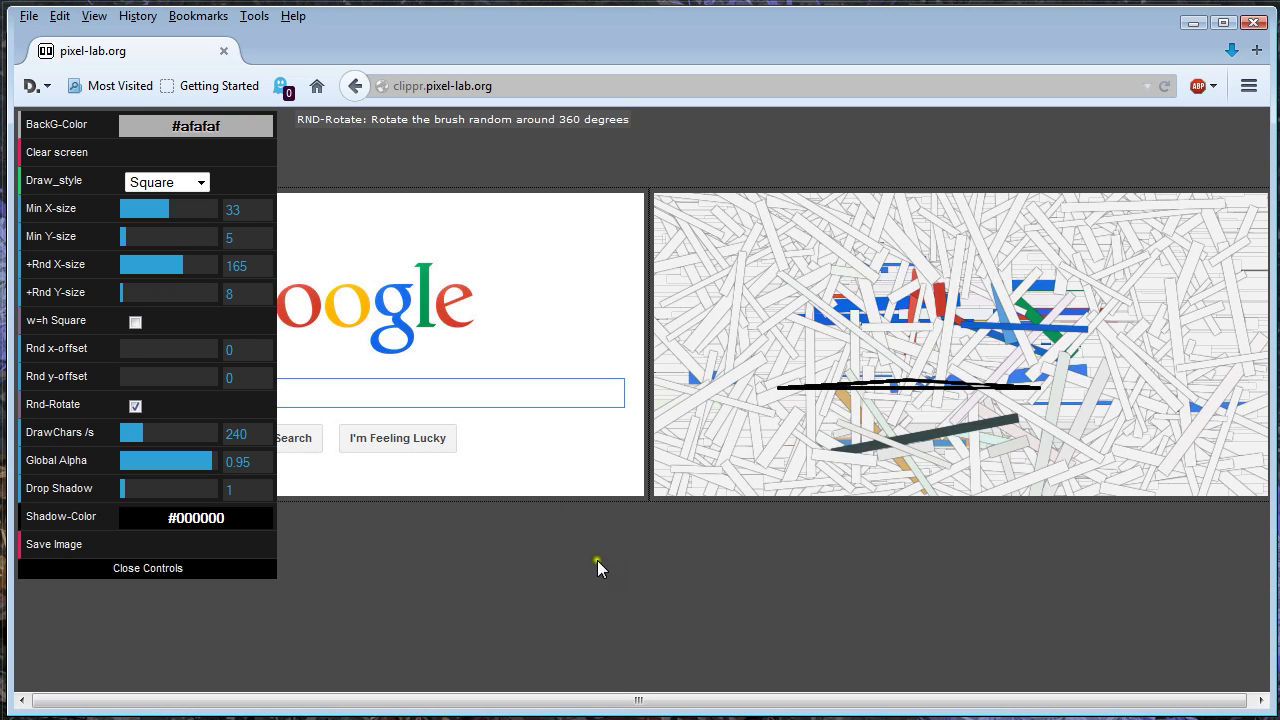
left_click(196, 517)
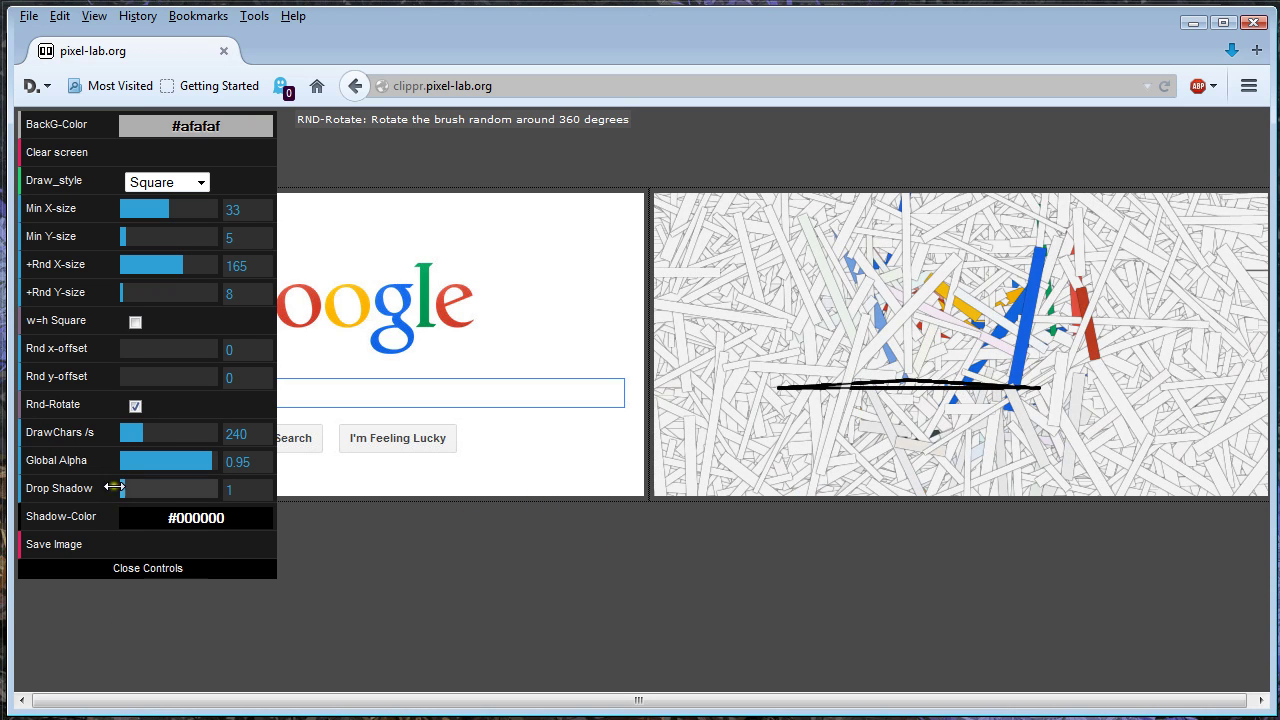
left_click_drag(122, 488, 112, 485)
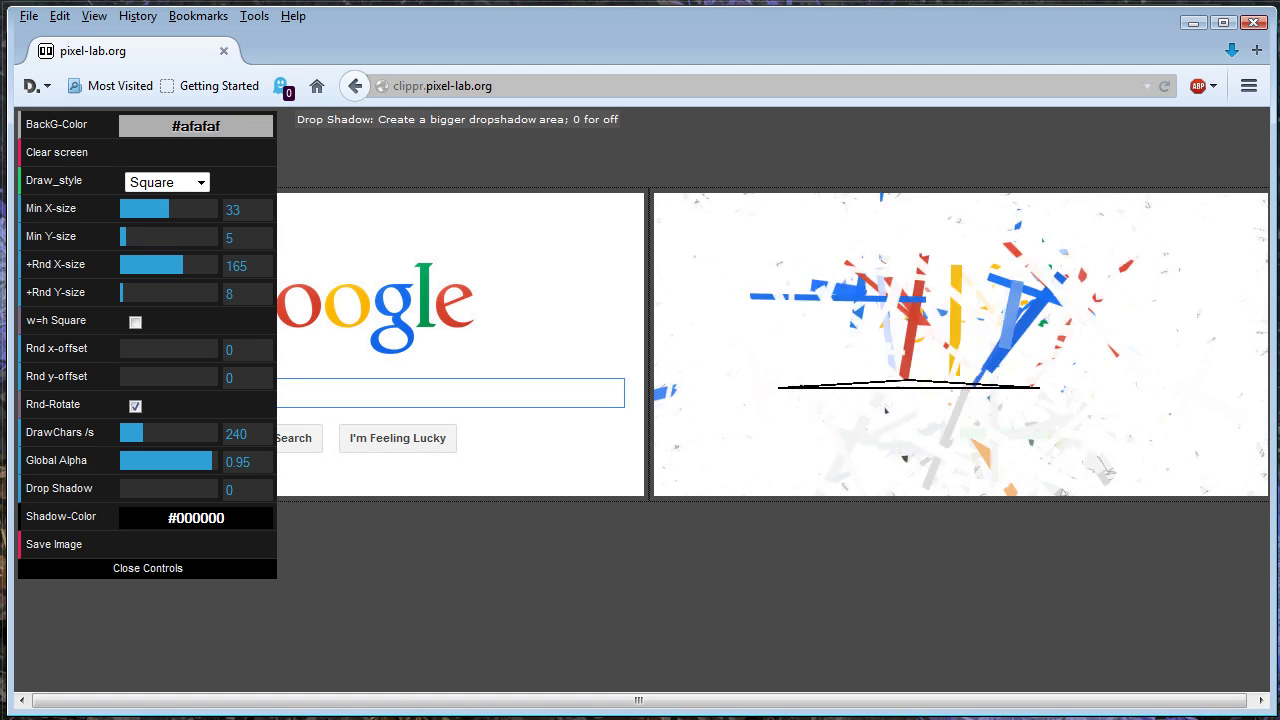
Step: Load the large 1920-pixel-wide Google logo image from the clippr_dem folder into the Clippr page
key("alt+Tab")
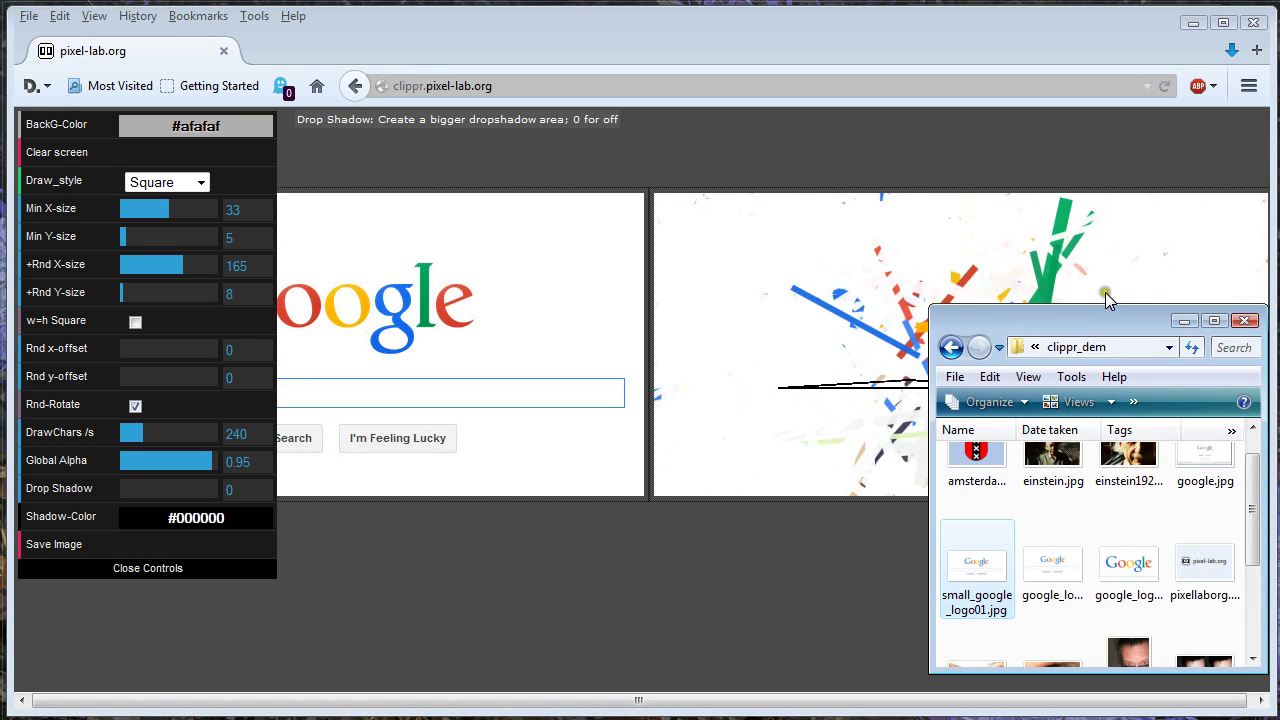
left_click_drag(1093, 319, 1223, 330)
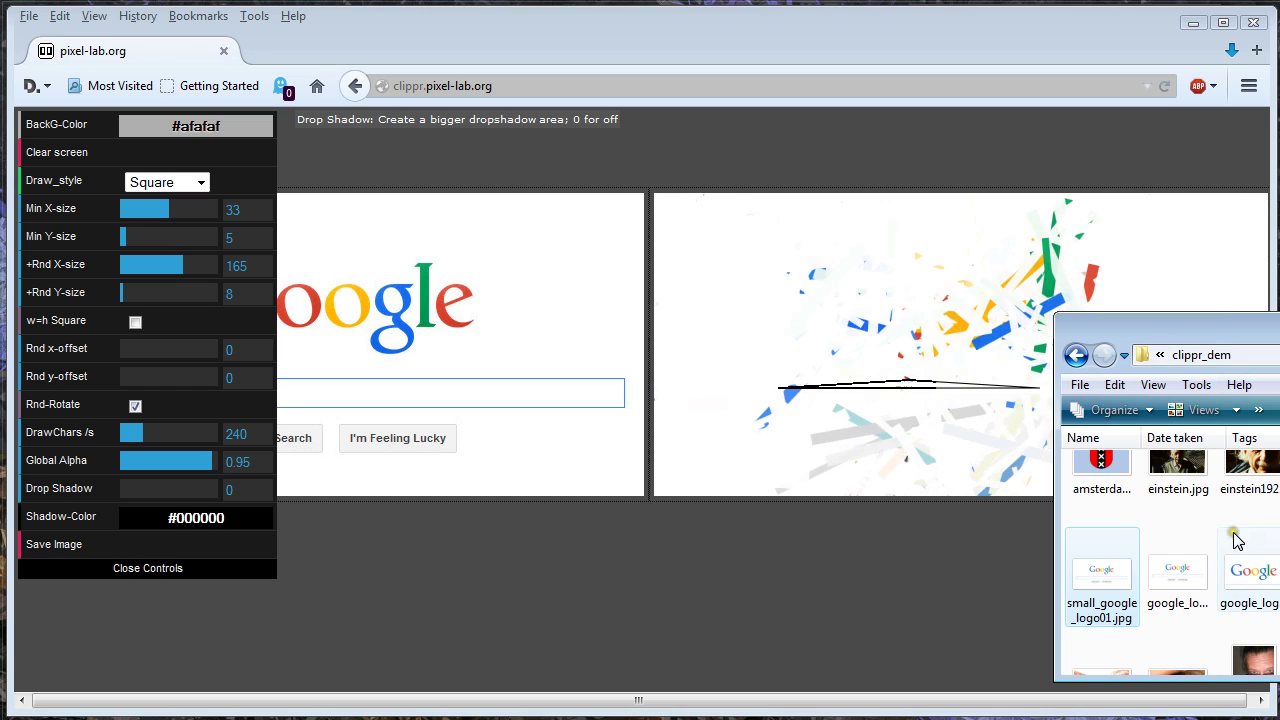
left_click_drag(1256, 582, 827, 582)
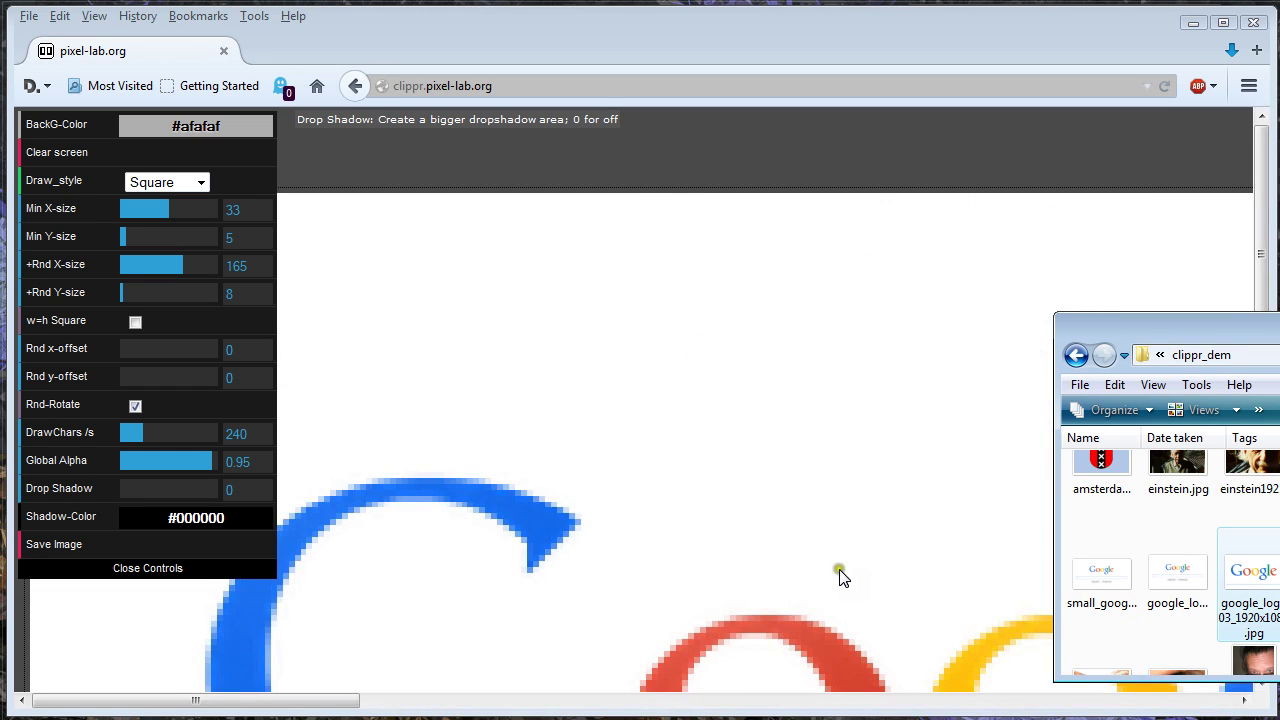
Step: Set the Drop Shadow of the long square brush strokes to 5 on the large logo rendering
left_click_drag(333, 703, 521, 703)
left_click_drag(1261, 250, 1246, 537)
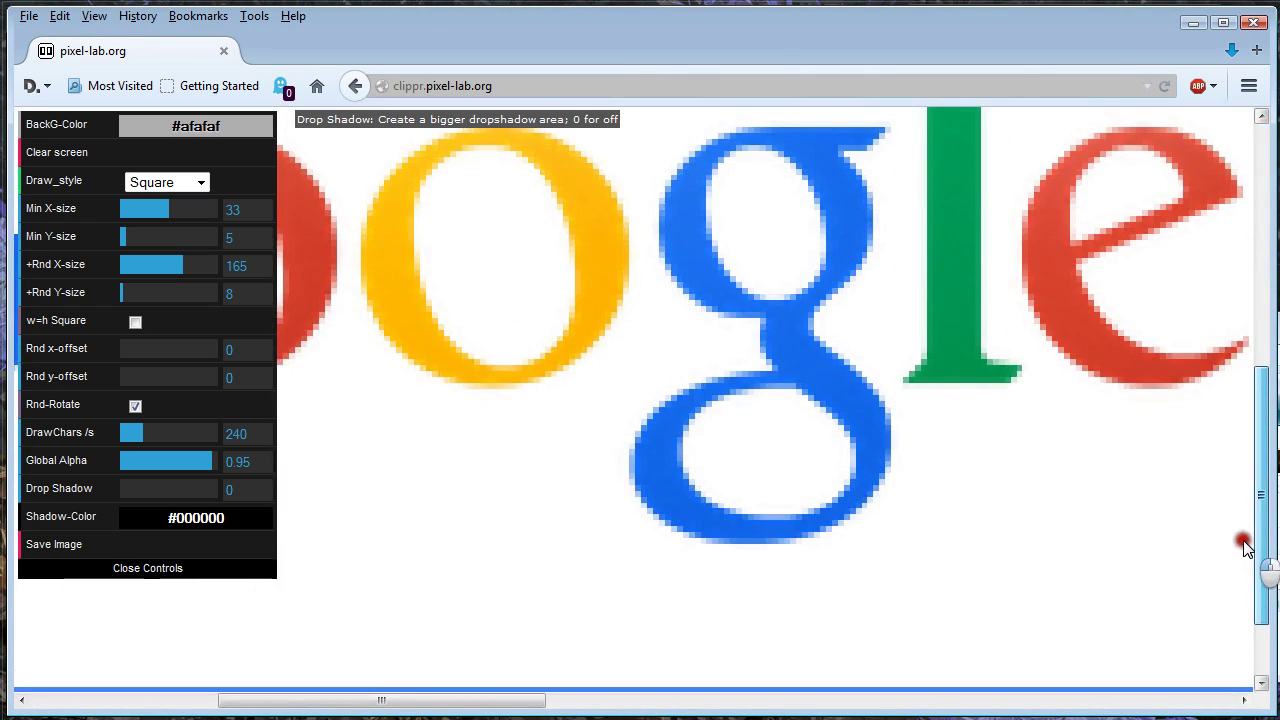
left_click_drag(517, 703, 942, 700)
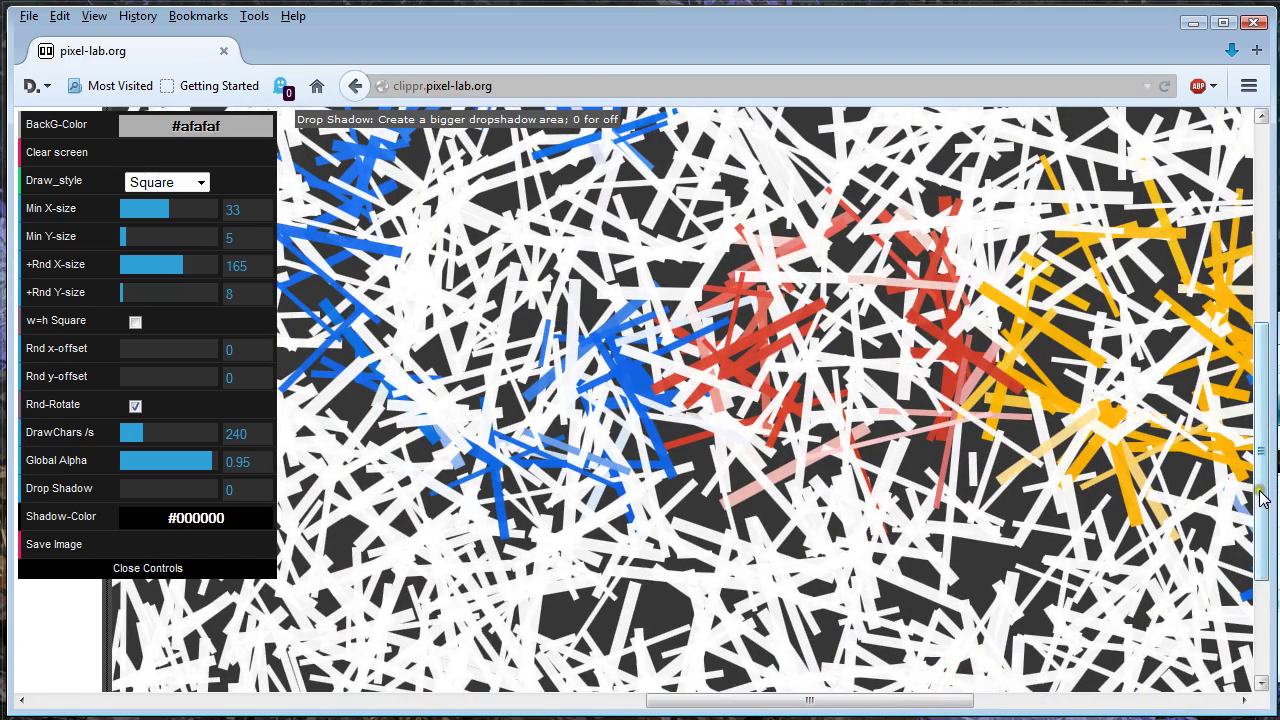
left_click_drag(1260, 457, 1265, 420)
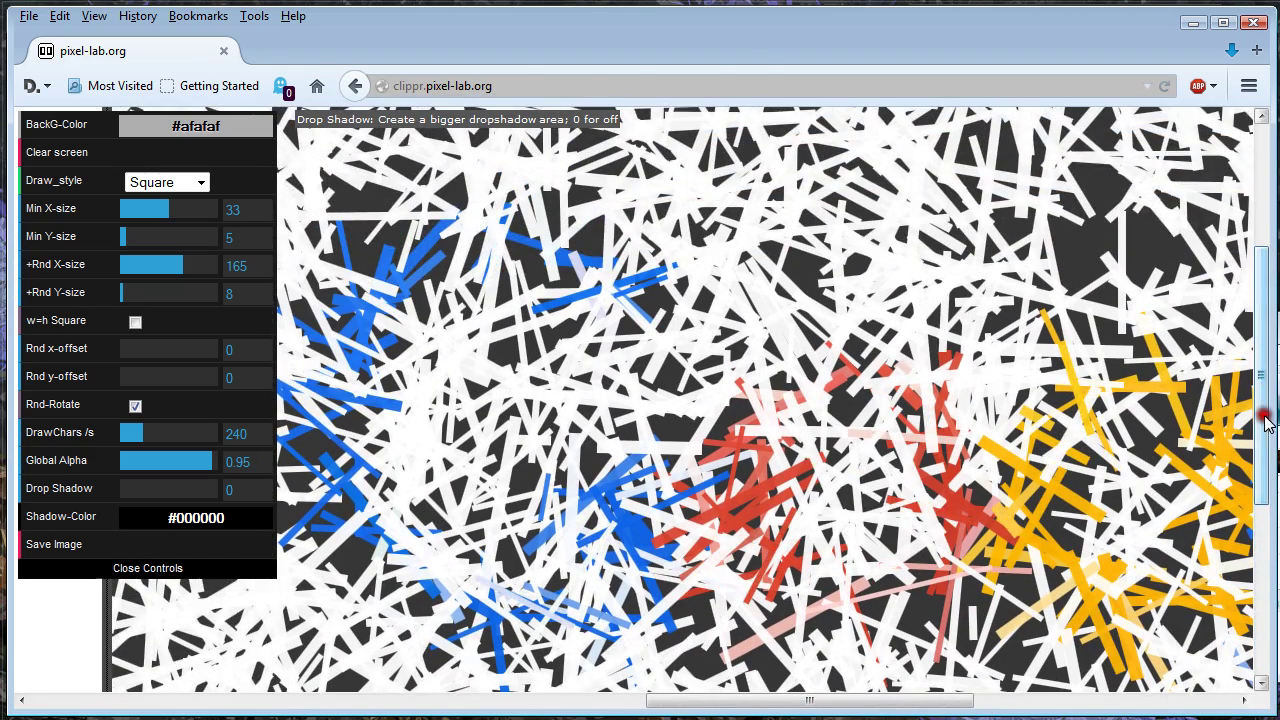
left_click(120, 489)
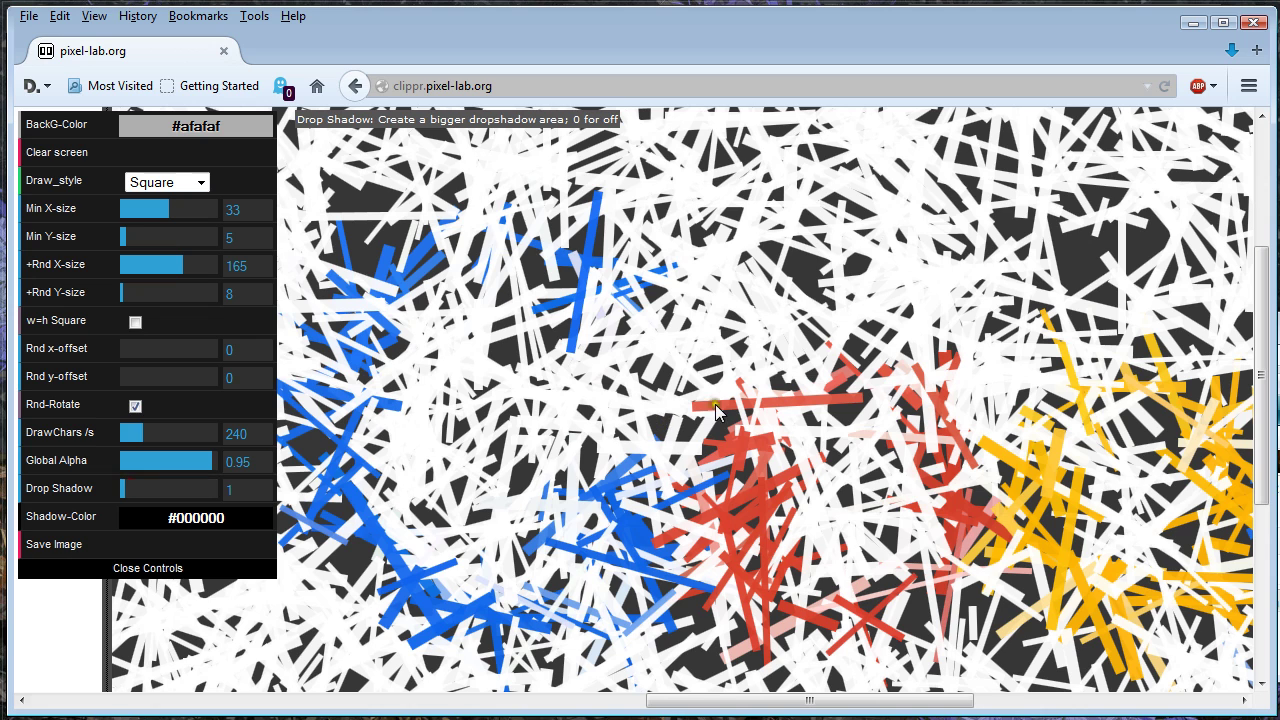
left_click(126, 486)
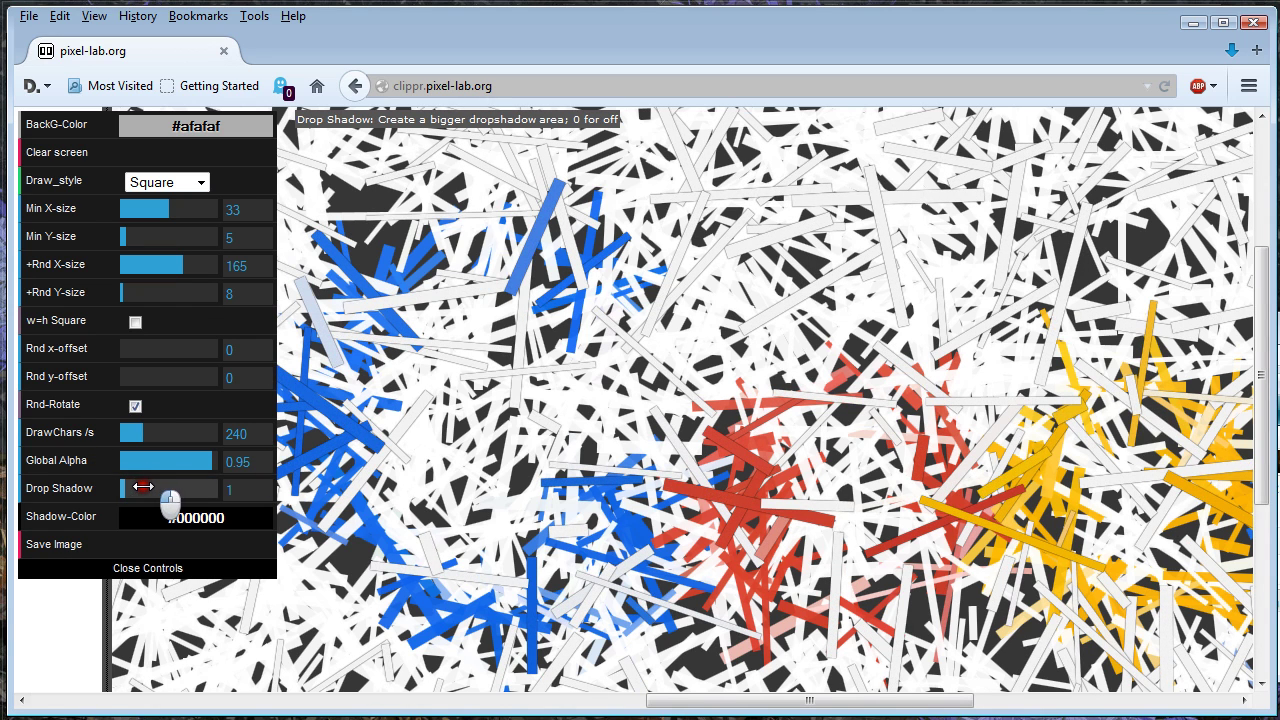
left_click(143, 487)
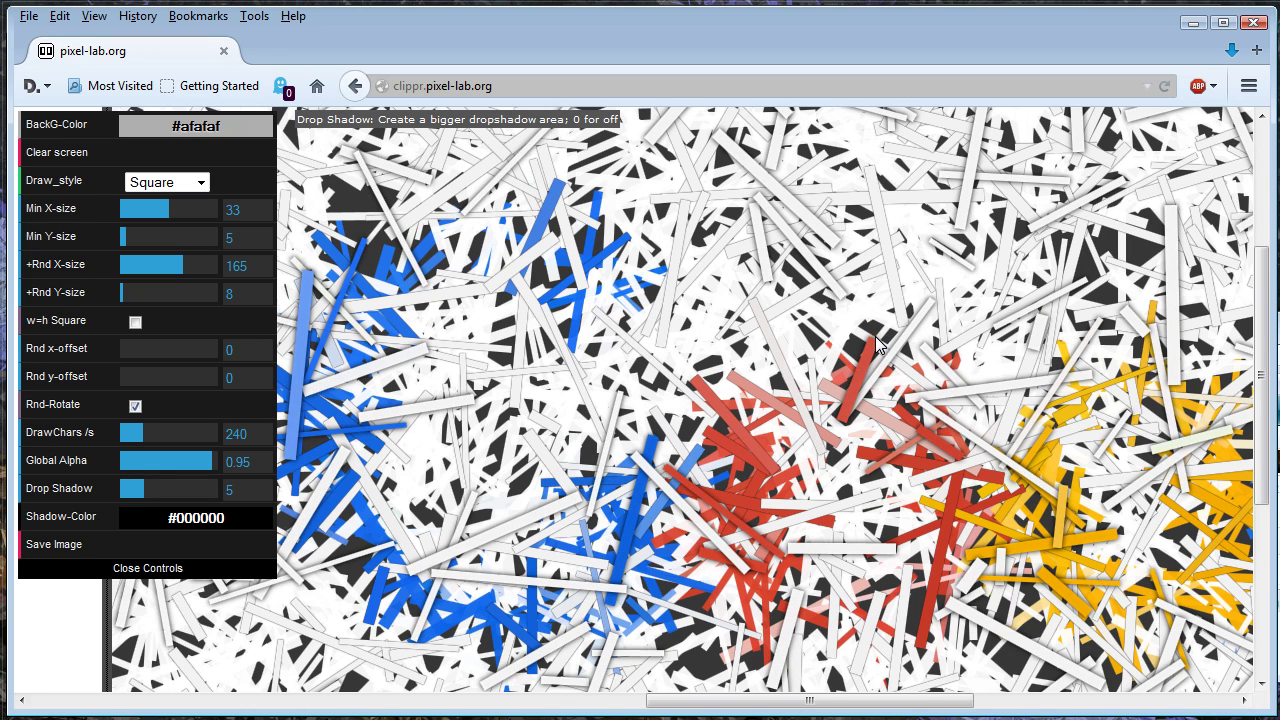
Step: Compare the enlarged source logo with its rendering in shadowed, randomly rotated square strokes
left_click_drag(731, 697, 457, 688)
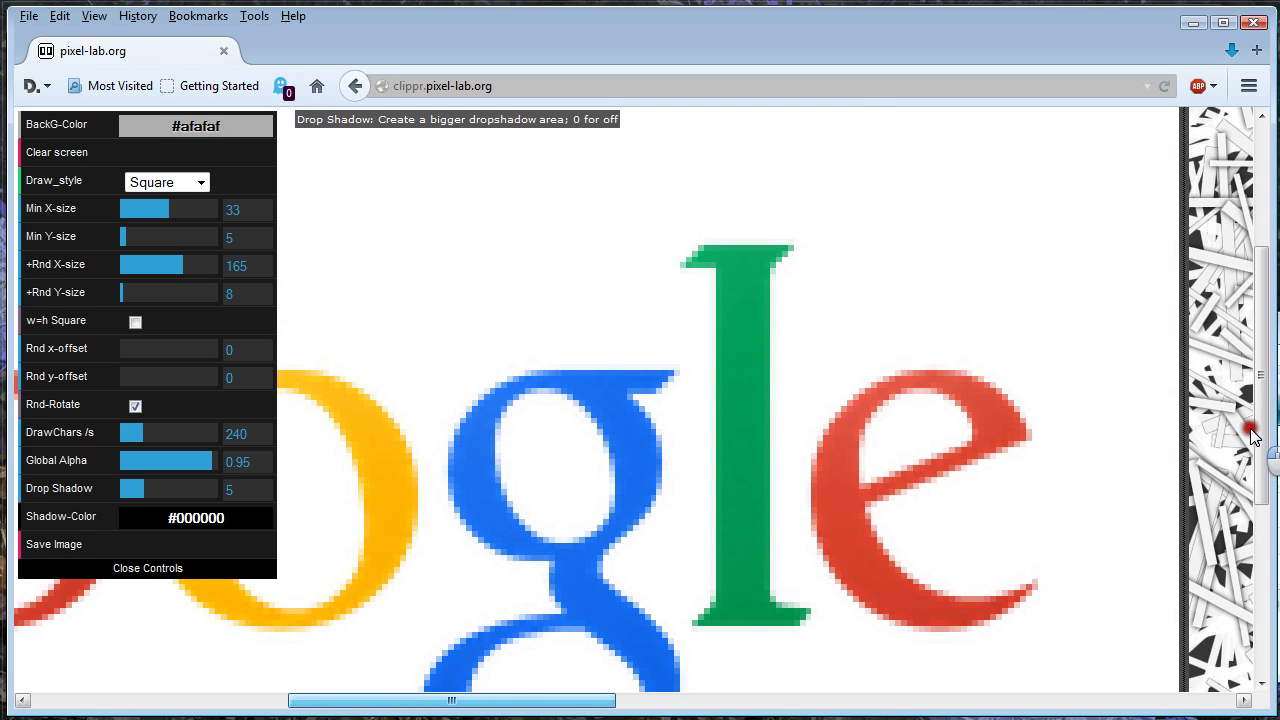
scroll(815, 500, "down", 3)
scroll(815, 500, "left", 2)
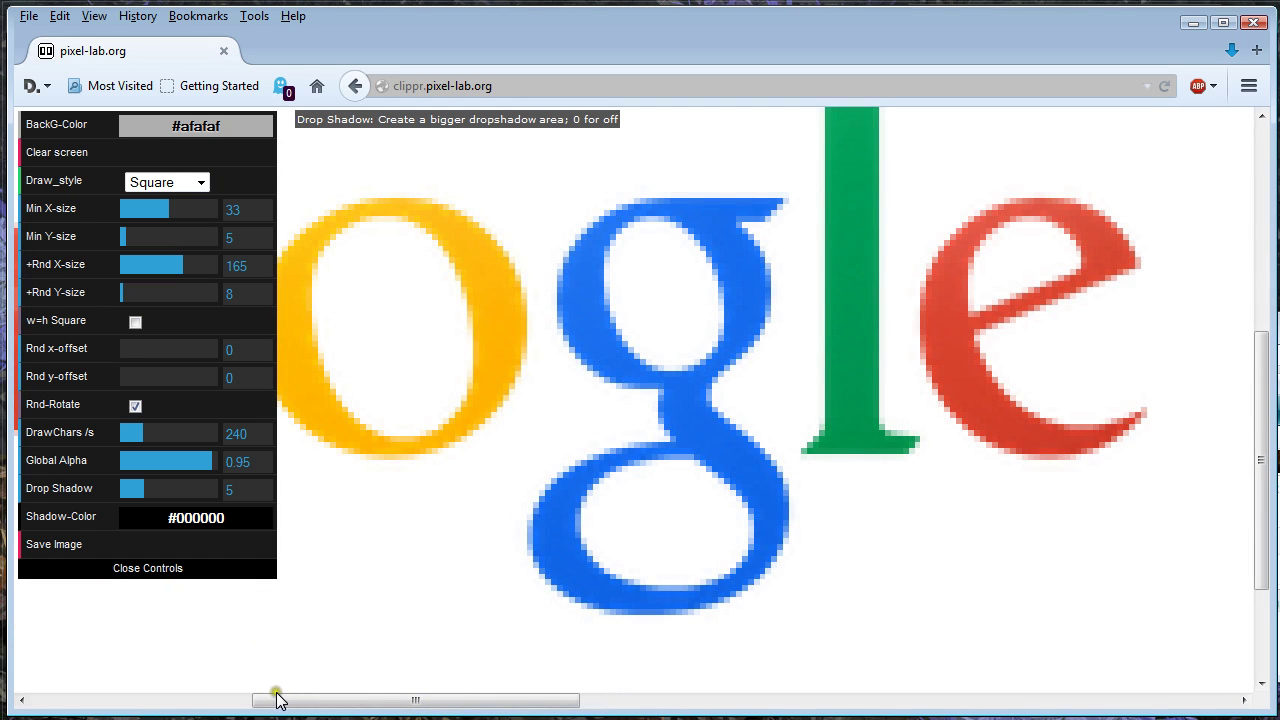
left_click(215, 705)
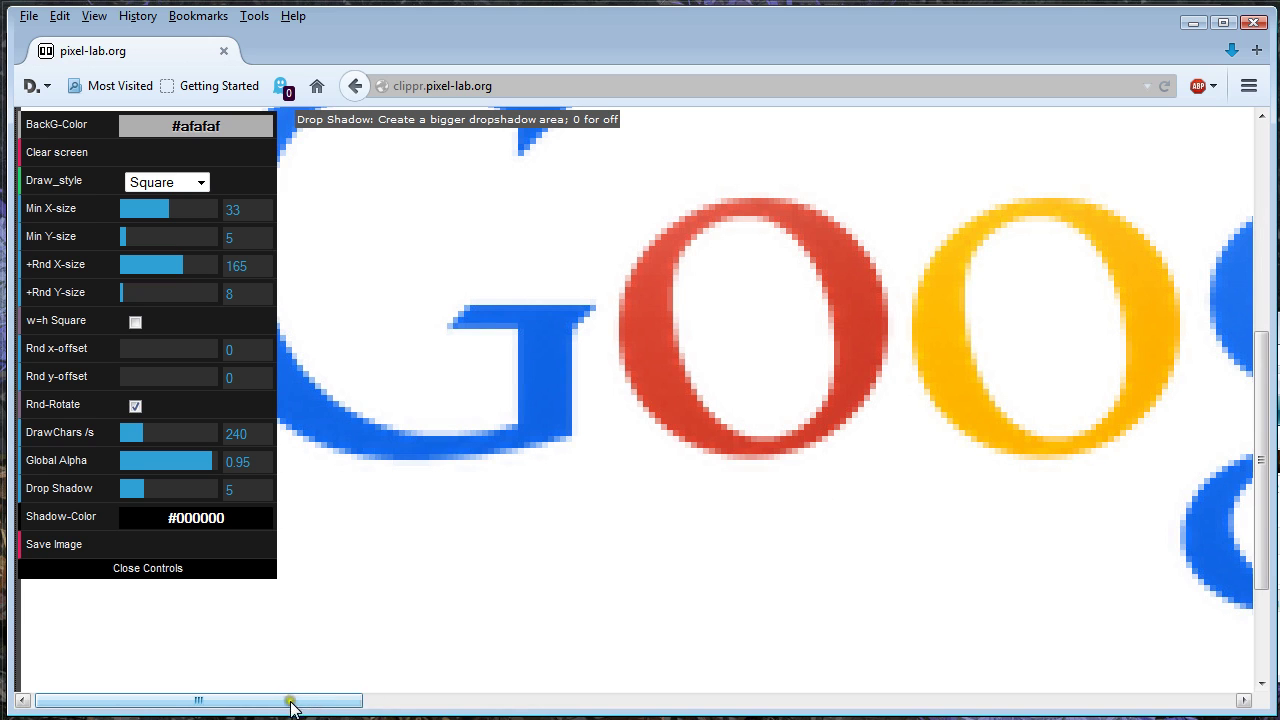
left_click(540, 700)
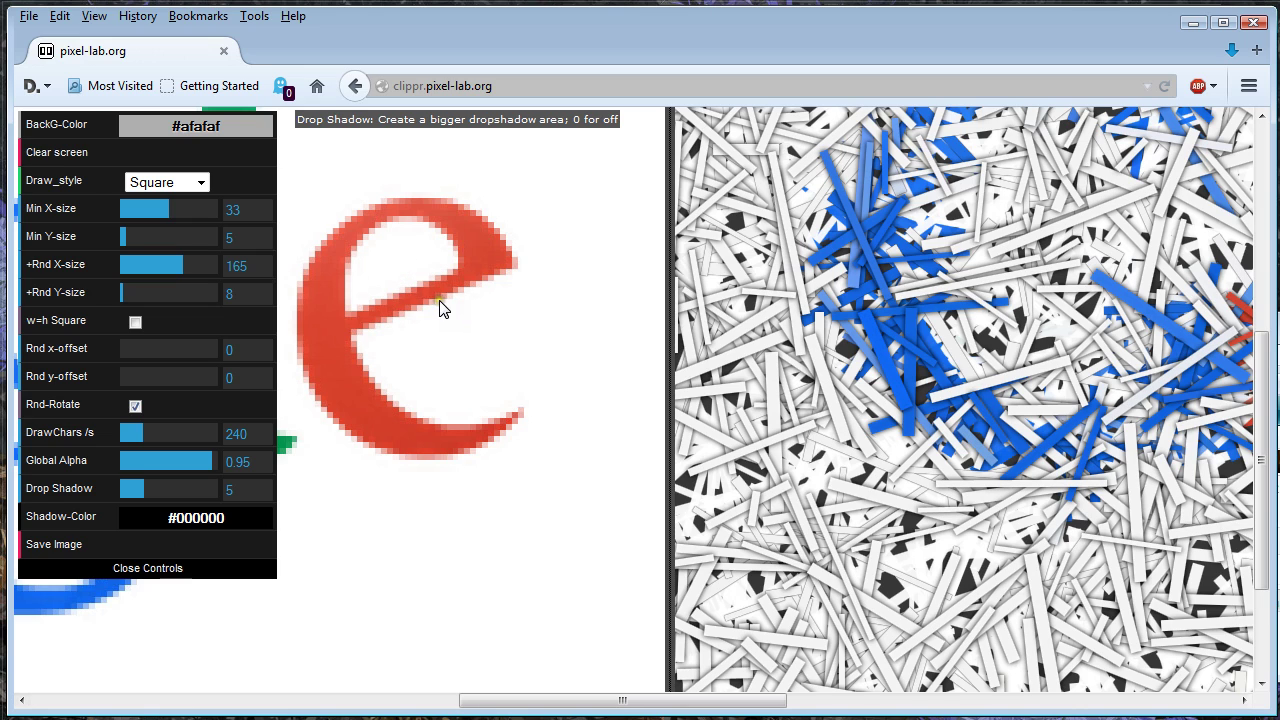
scroll(543, 705, "left", 5)
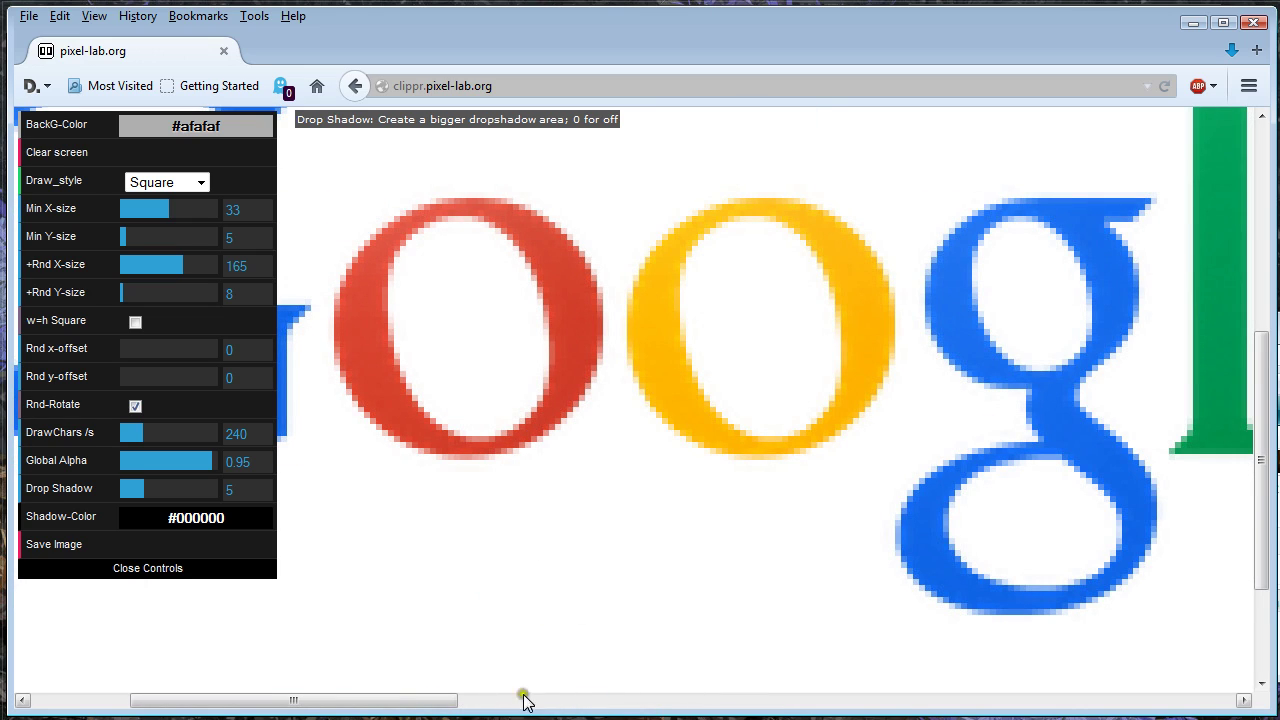
left_click(729, 700)
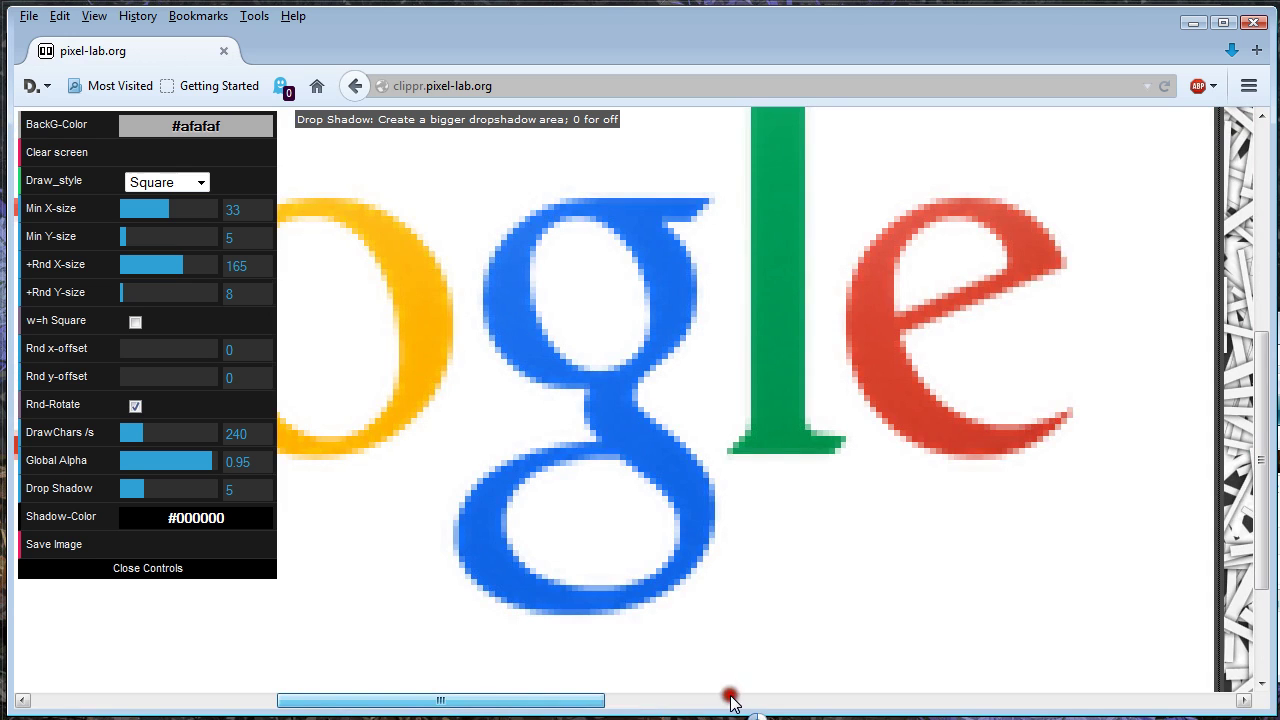
left_click(872, 700)
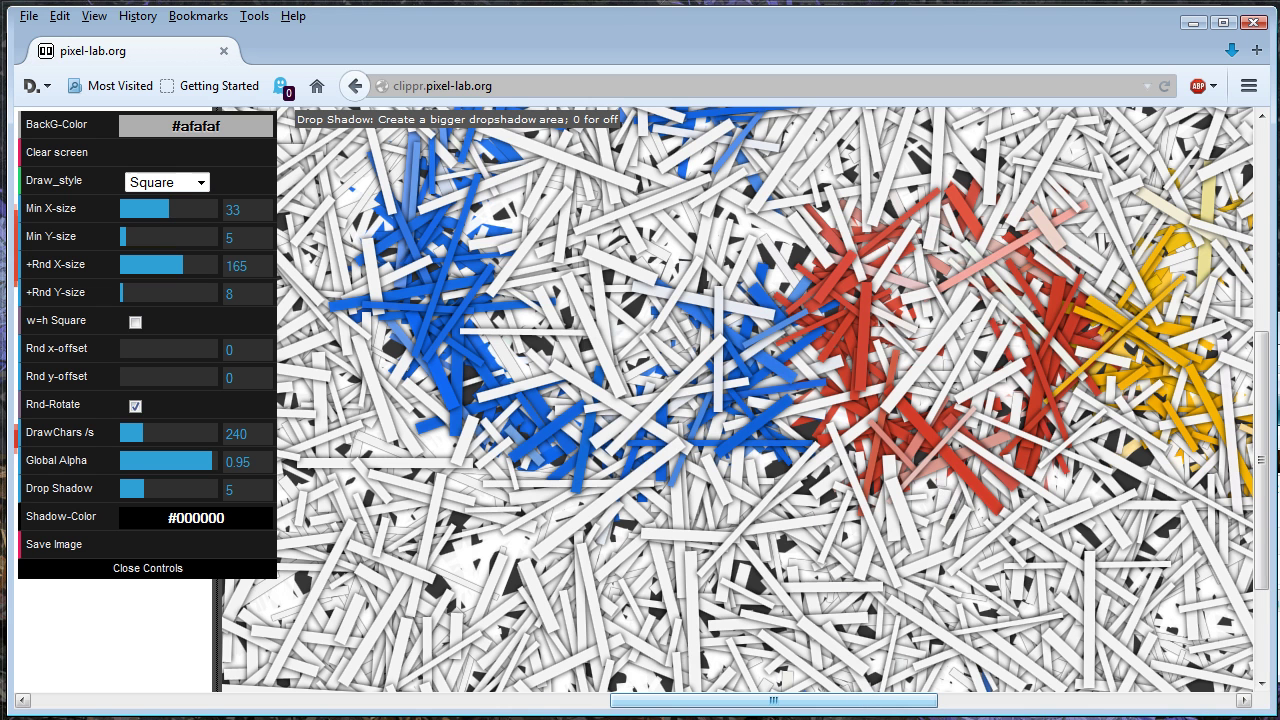
left_click_drag(1256, 410, 1263, 360)
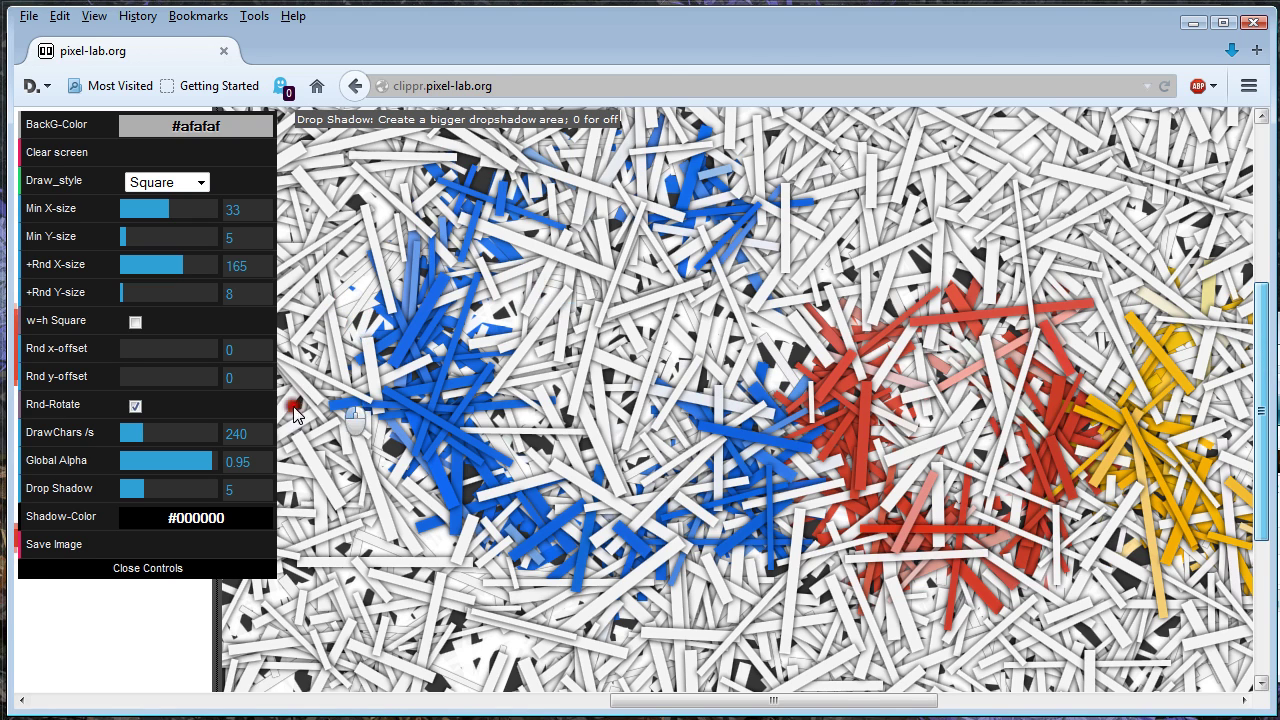
scroll(141, 447, "up", 1)
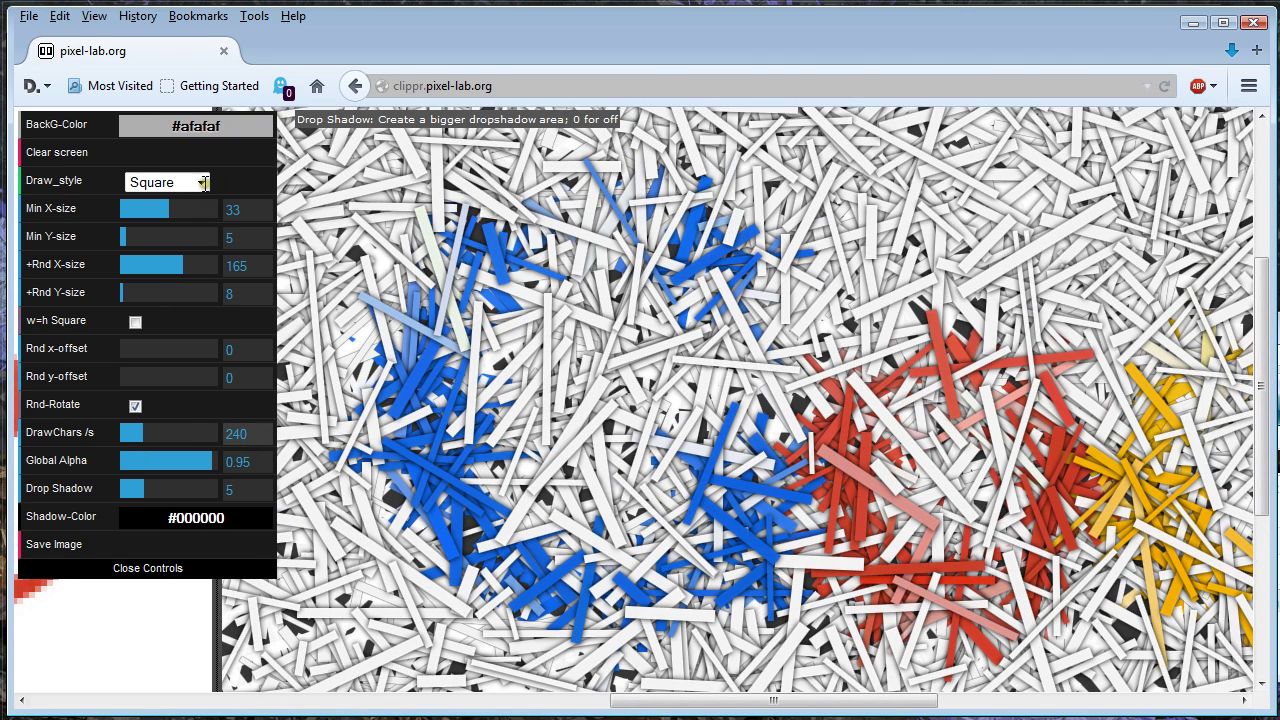
Step: Choose the SidePoint draw style and reduce the minimum Y-size to 2
left_click(200, 181)
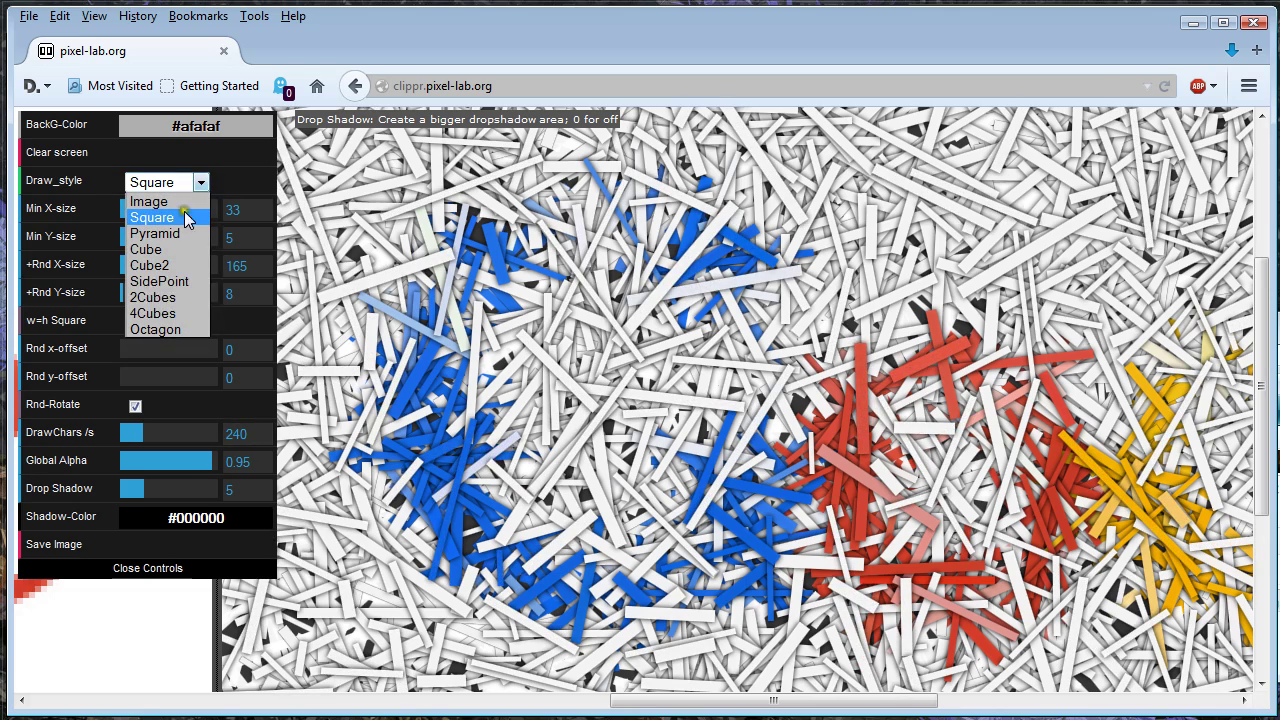
left_click(158, 283)
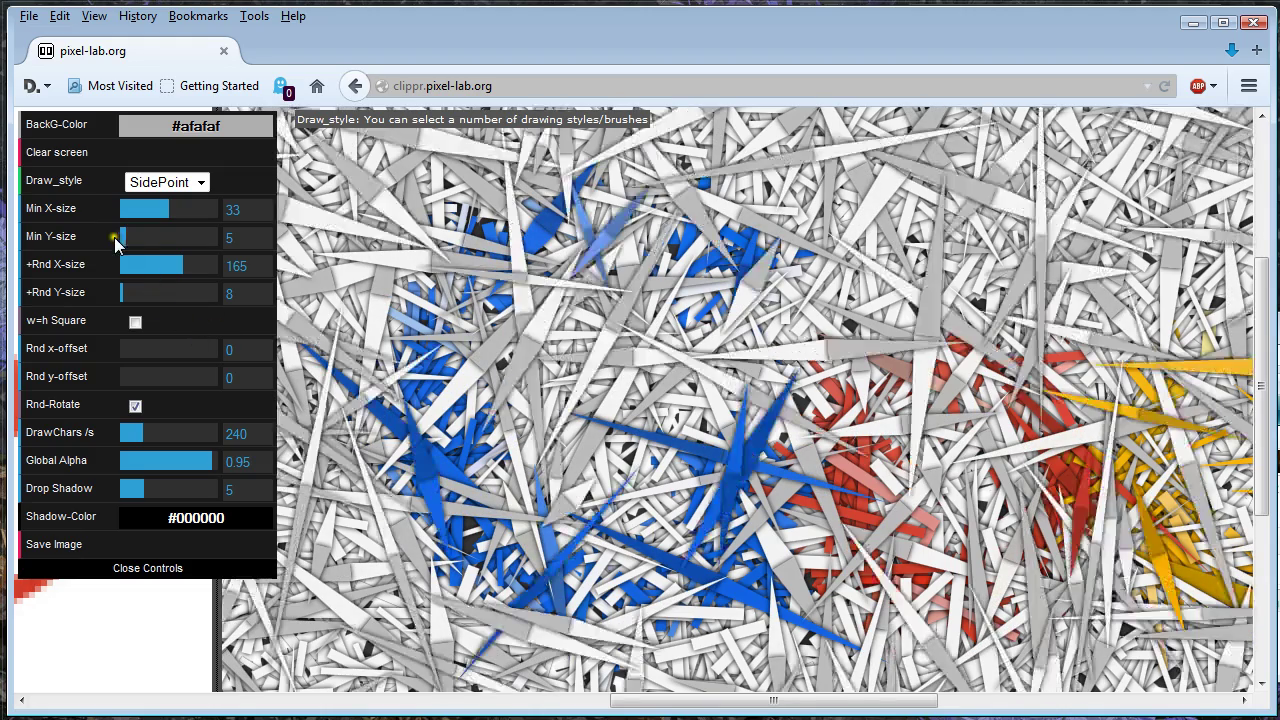
left_click_drag(125, 235, 122, 236)
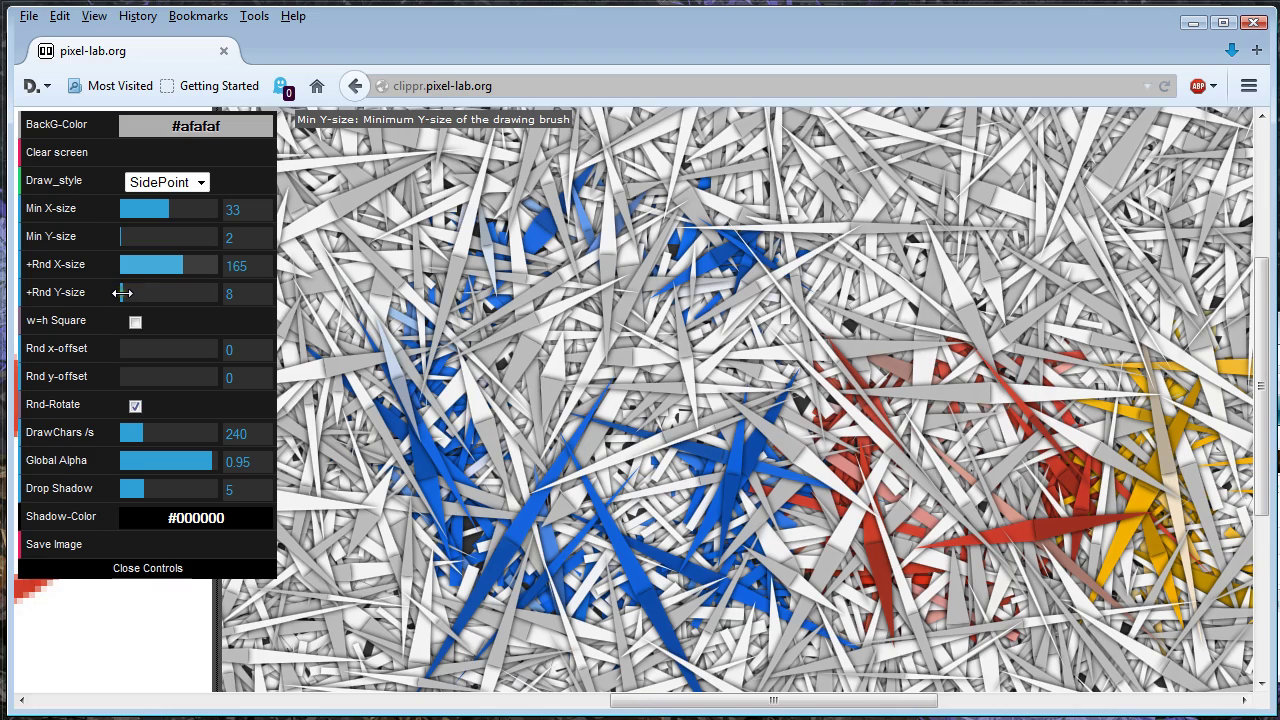
Step: Set the SidePoint brush's random added size to 191 in X and 10 in Y, and its minimum X-size to 11
left_click_drag(121, 292, 193, 265)
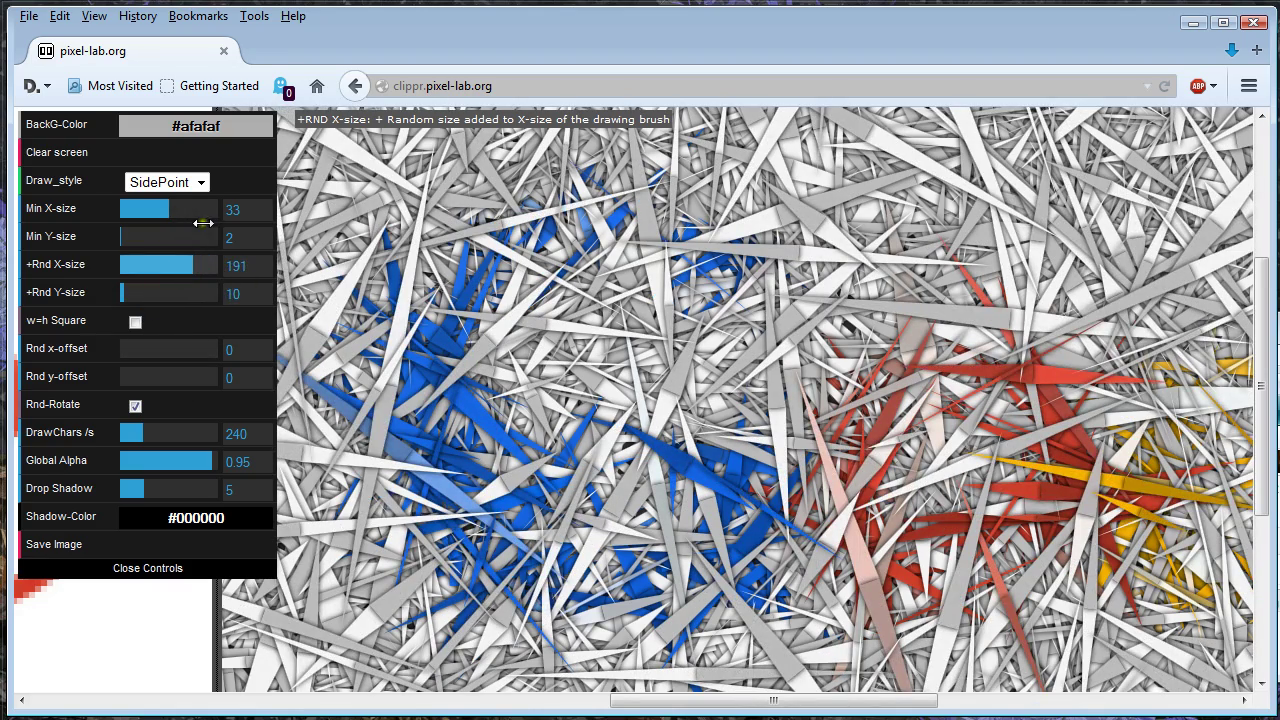
left_click(137, 211)
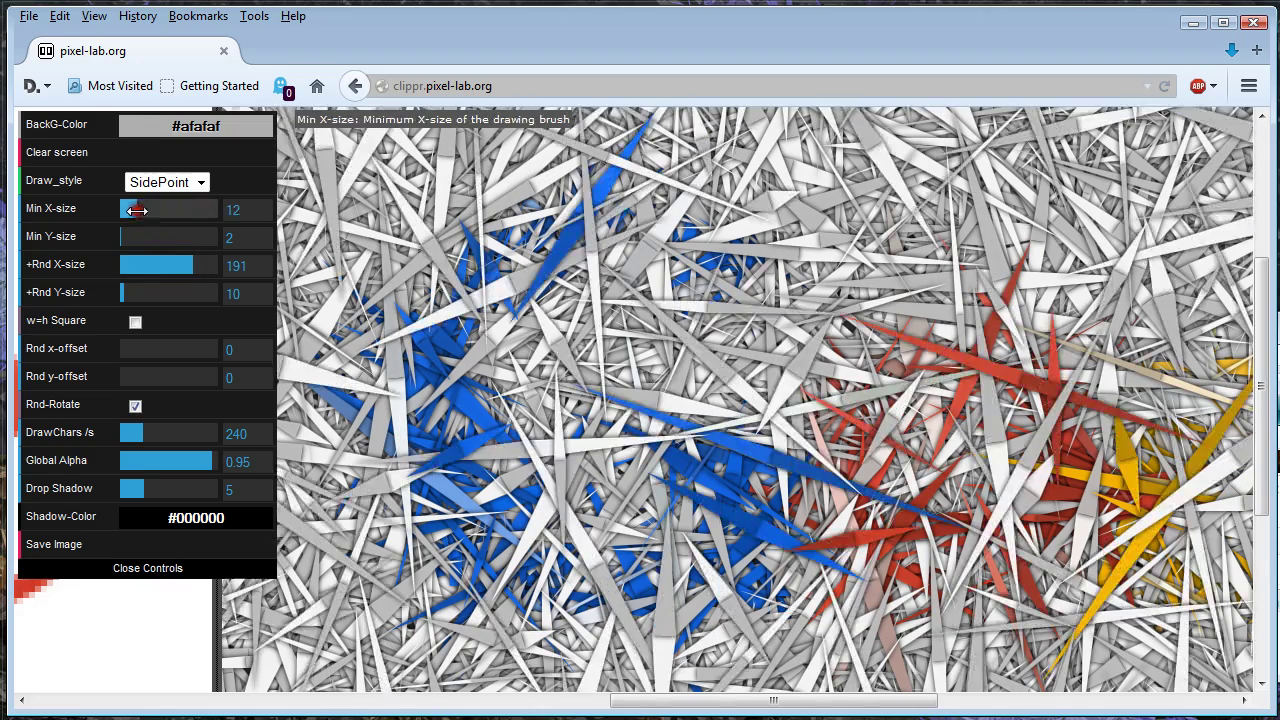
left_click(134, 209)
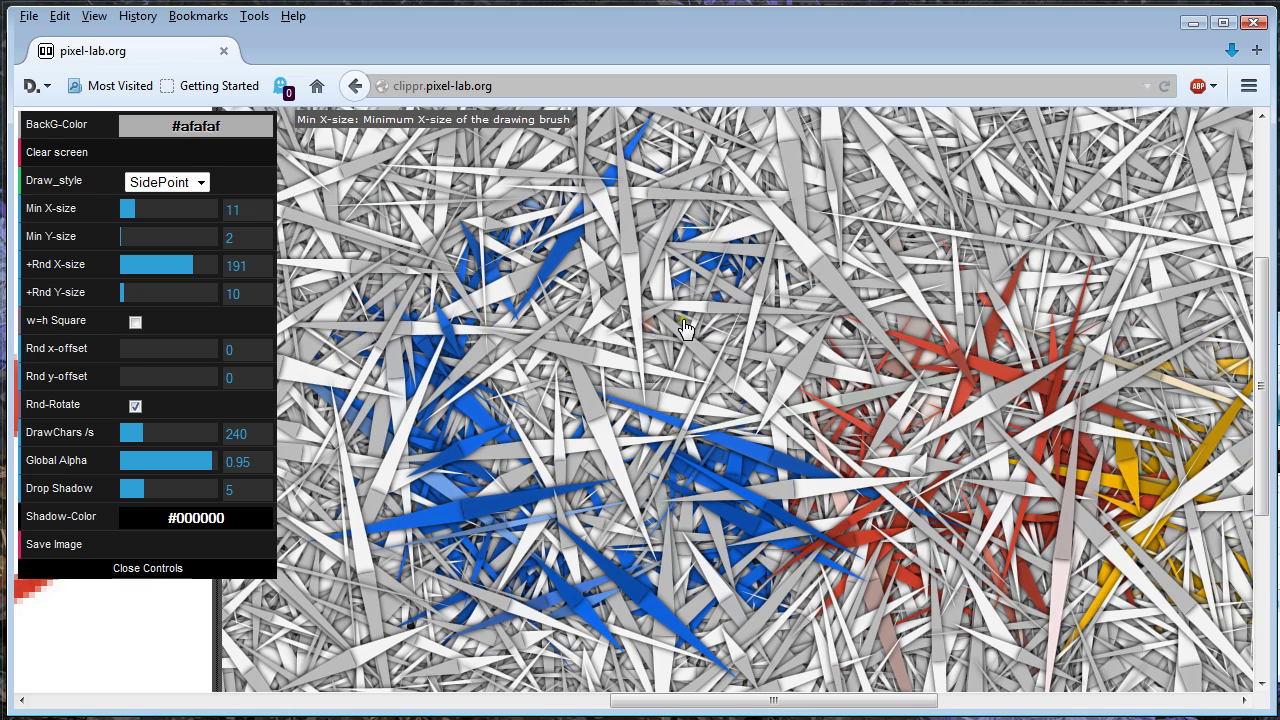
Step: Change the background color to the dark grey #494949 and clear the canvas so the SidePoint strokes redraw on it
left_click(686, 330)
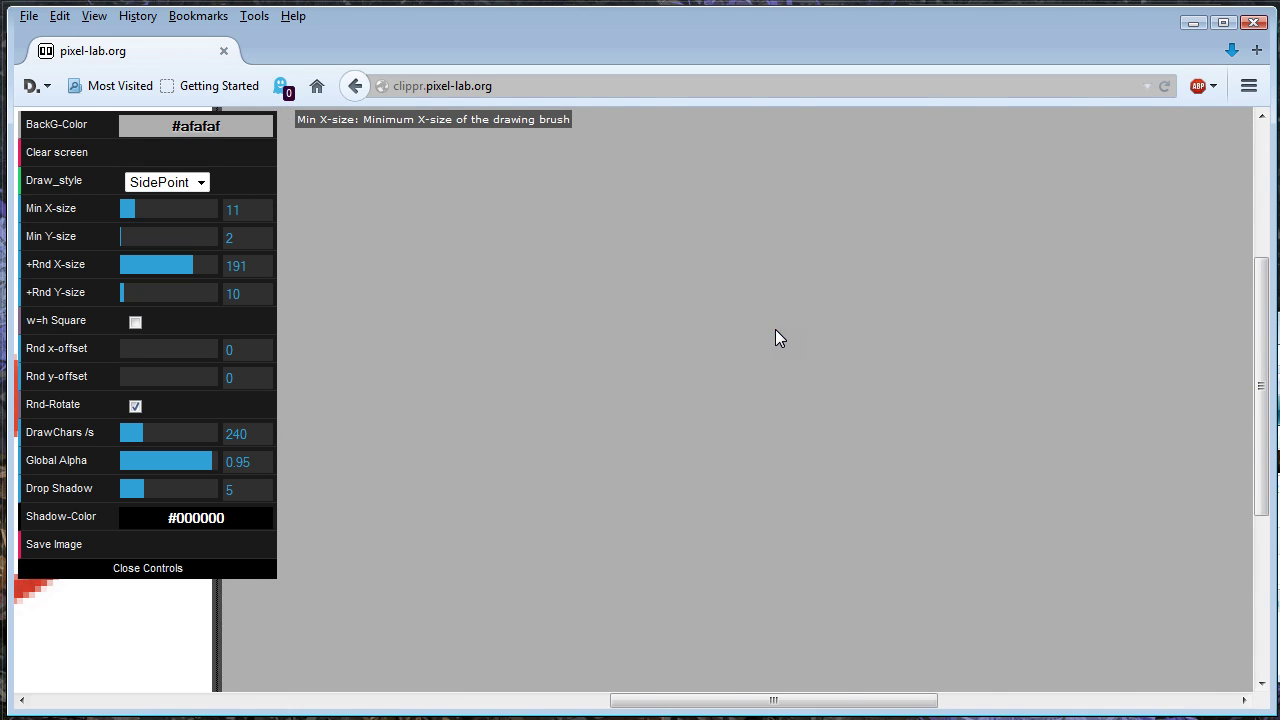
left_click(149, 125)
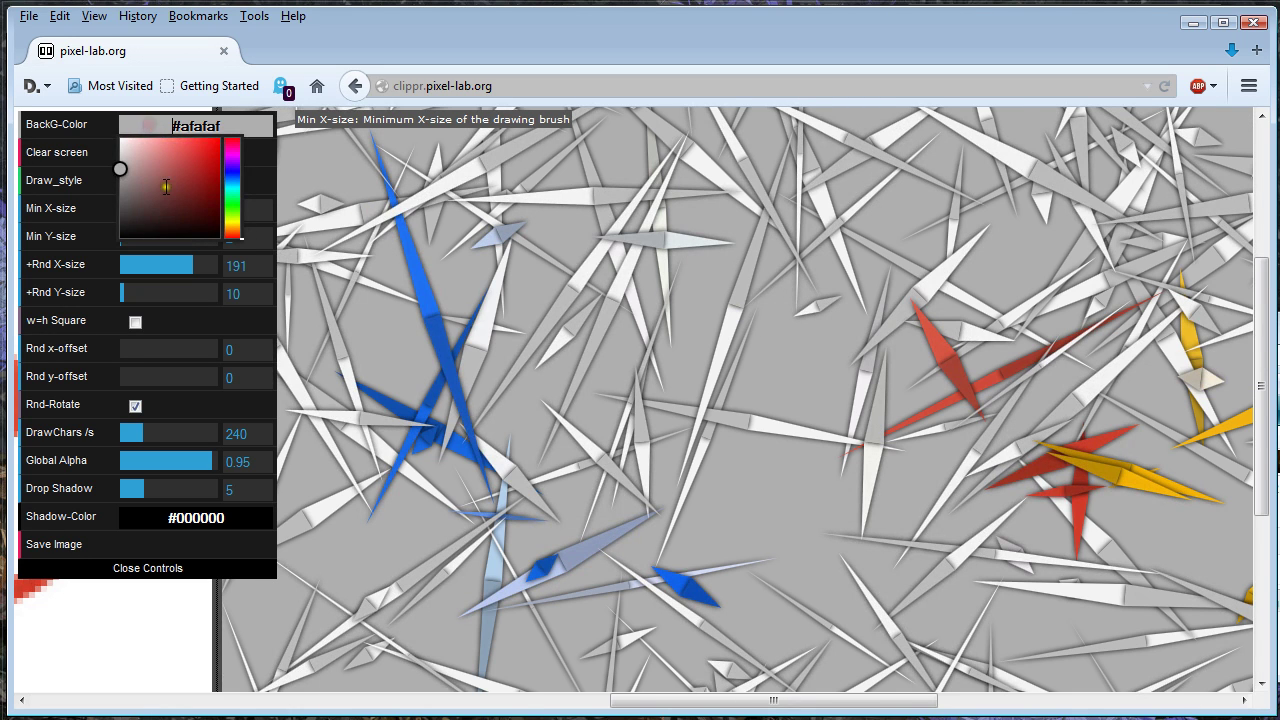
left_click(145, 215)
left_click(99, 216)
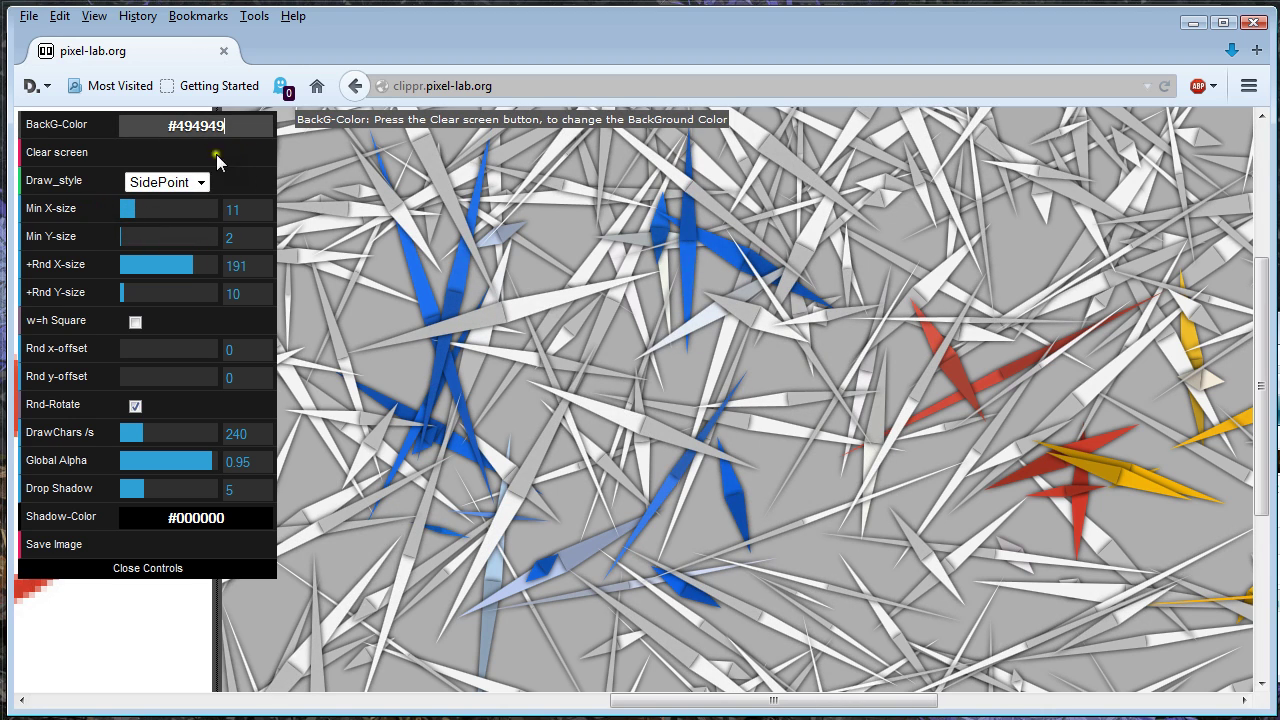
left_click(150, 155)
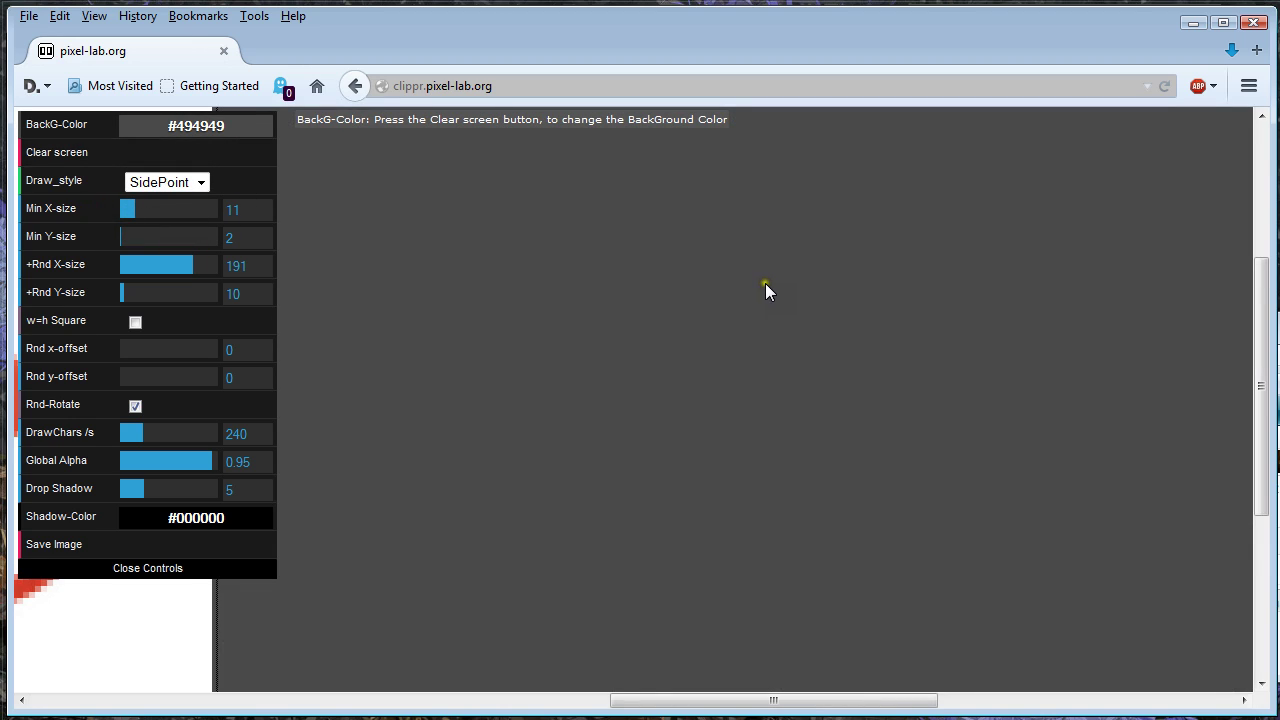
left_click(765, 284)
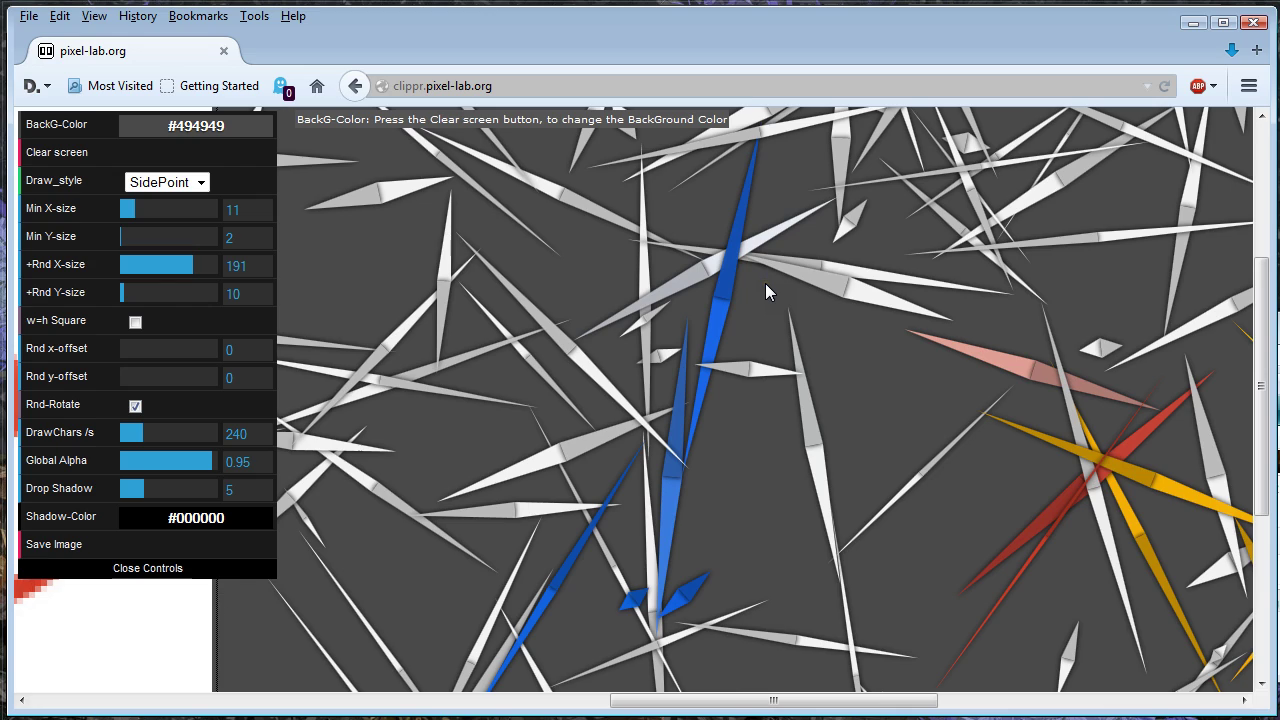
left_click(765, 284)
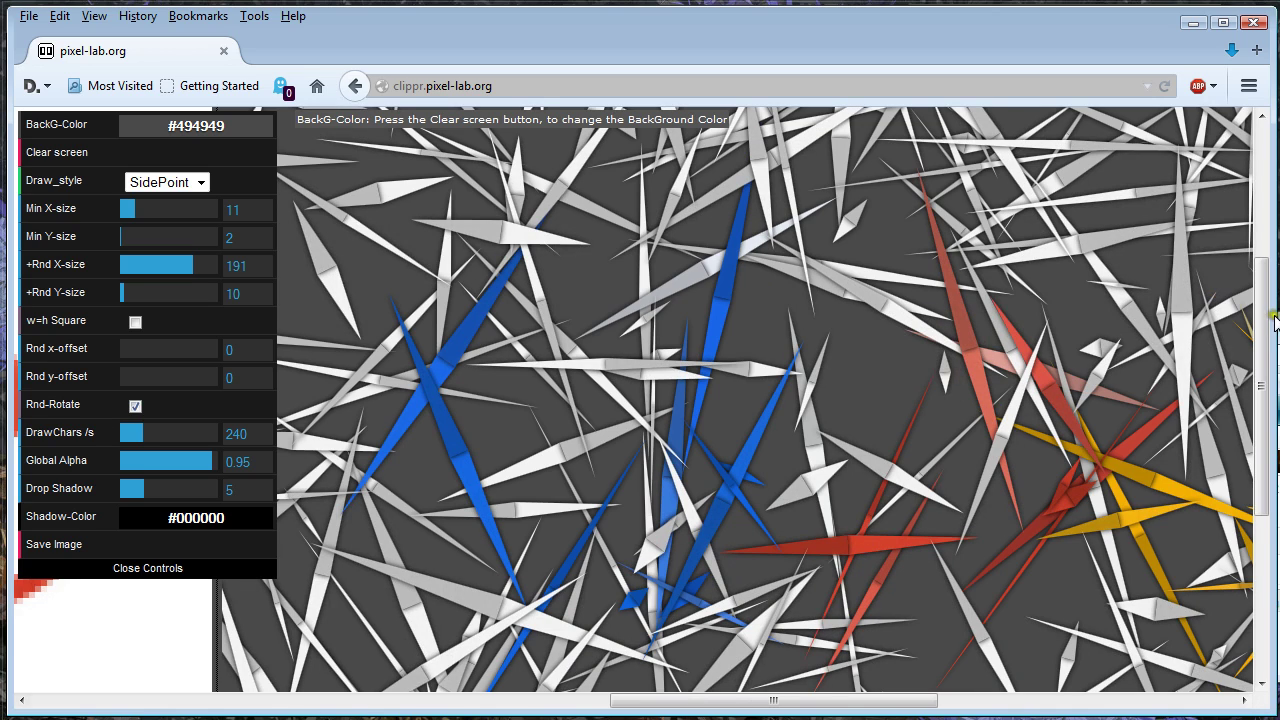
Step: Reduce the drawing rate of the SidePoint rendering to 10 brush strokes per second
scroll(1261, 490, "down", 3)
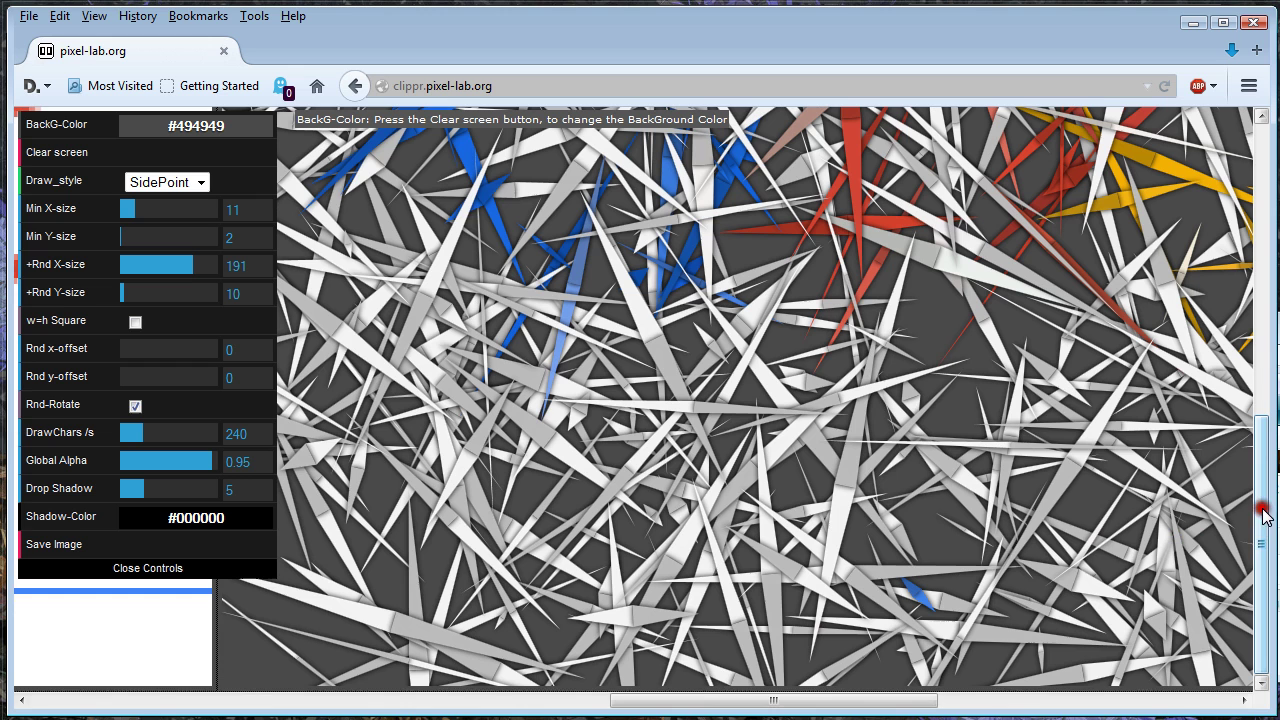
left_click(434, 385)
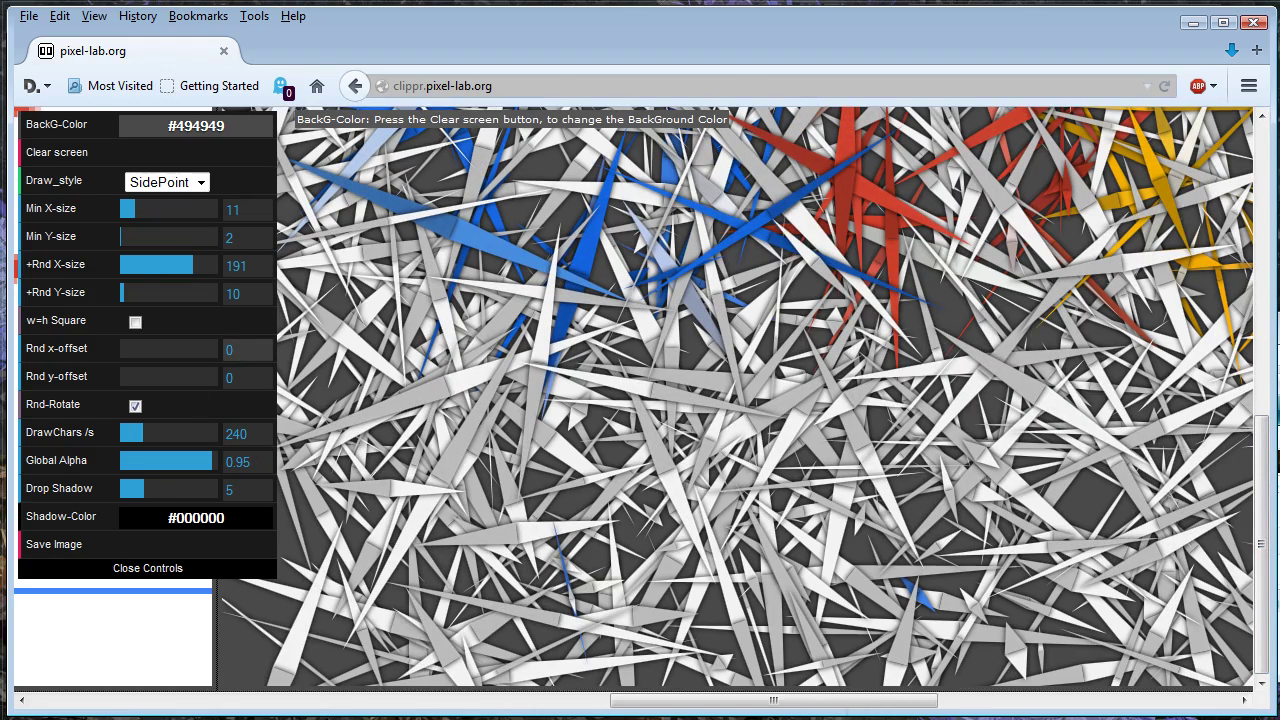
scroll(885, 700, "right", 5)
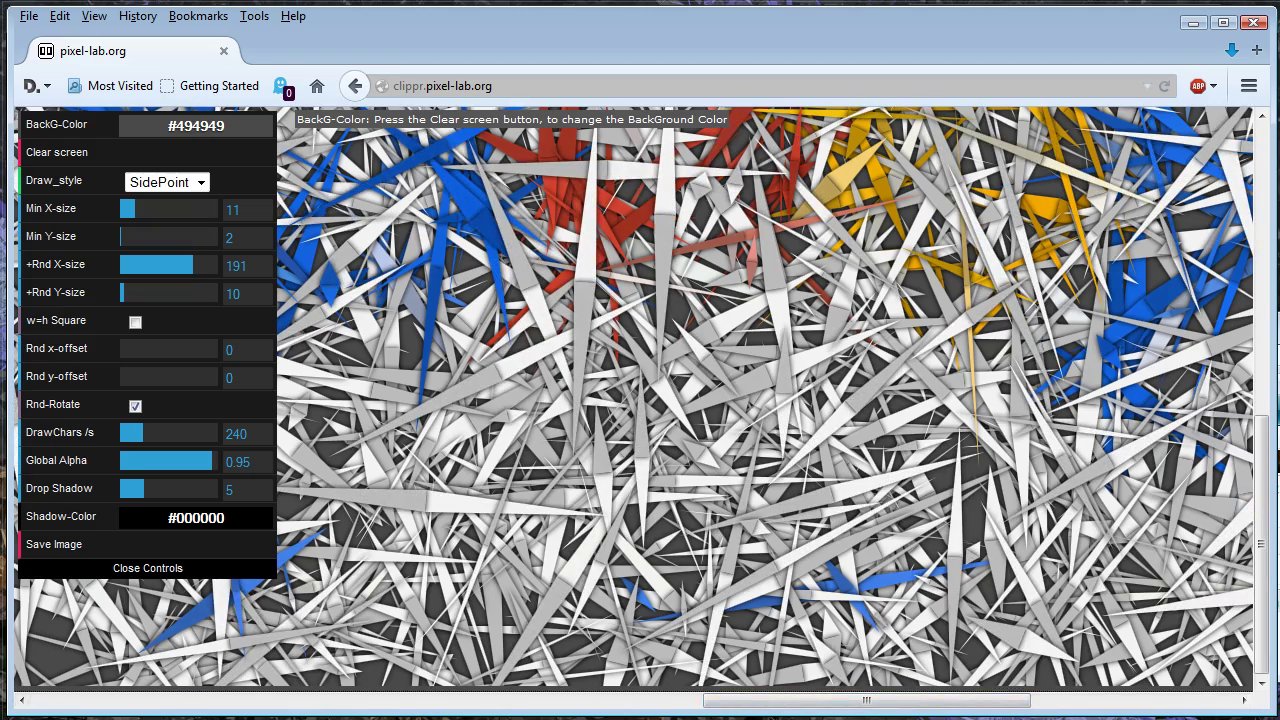
scroll(640, 400, "up", 3)
scroll(1225, 455, "up", 1)
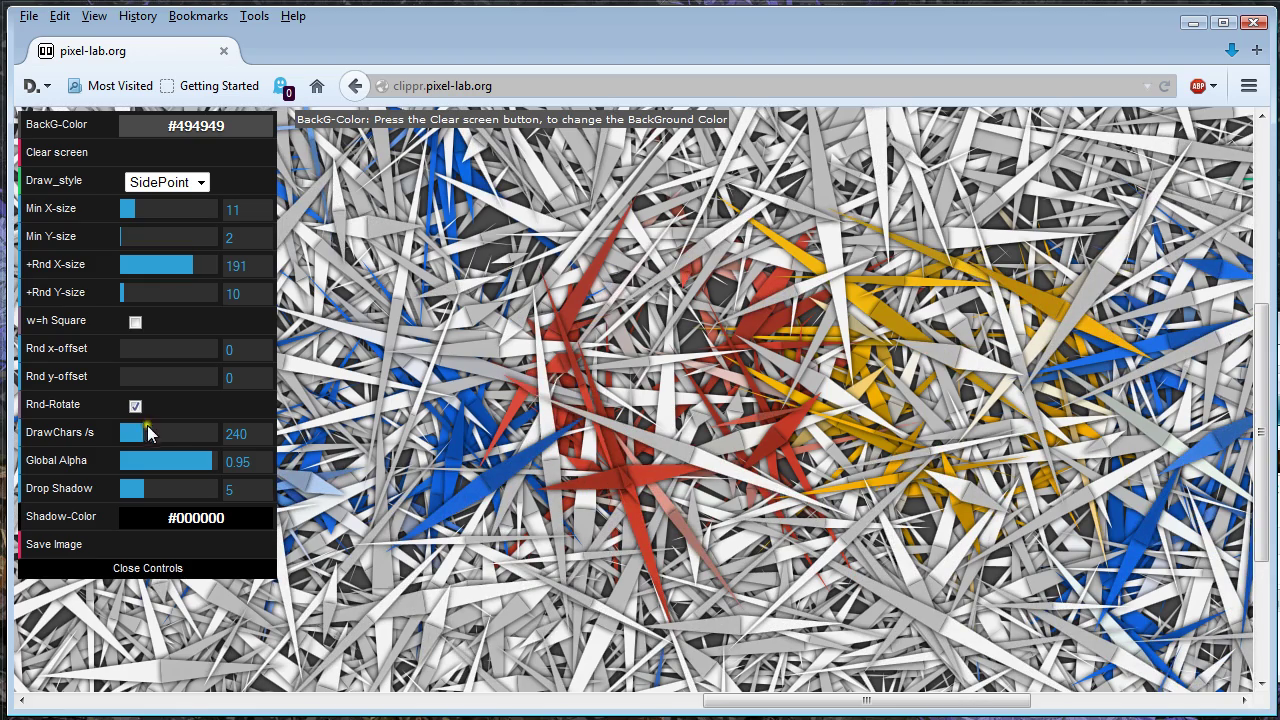
left_click_drag(138, 438, 110, 440)
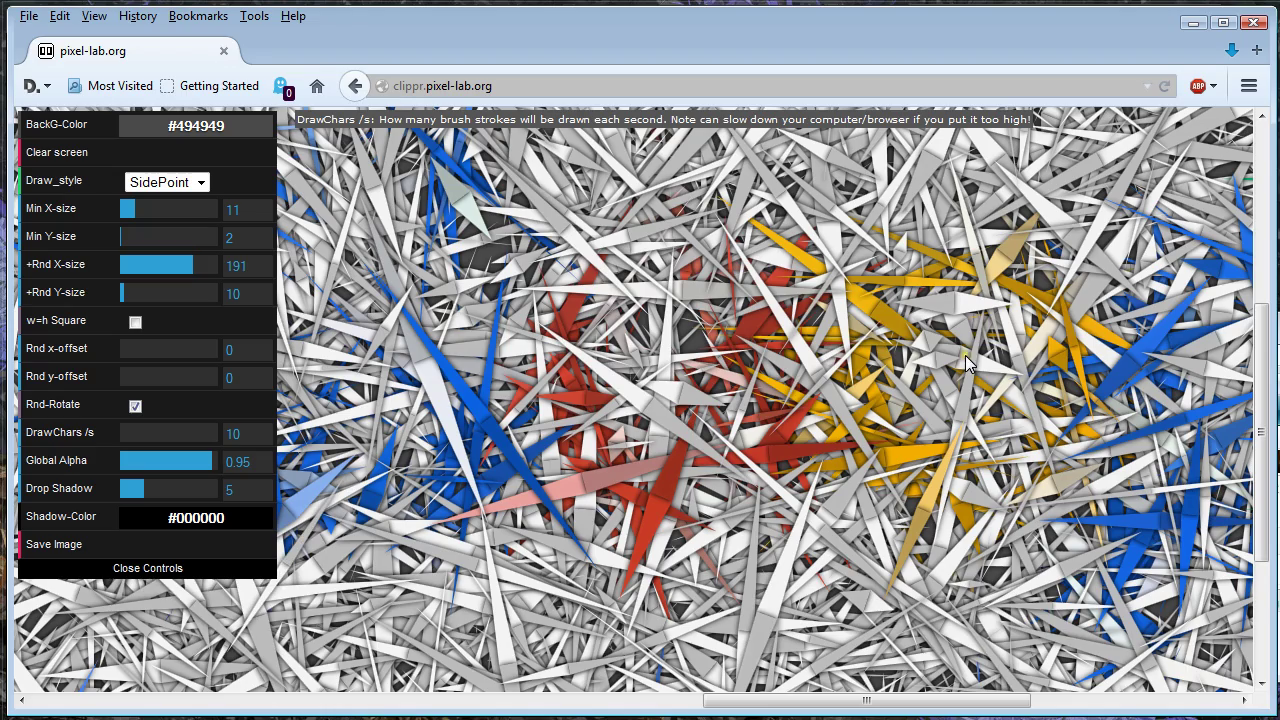
Step: Save the current SidePoint rendering as a PNG image named gooo3
left_click_drag(1262, 372, 1258, 236)
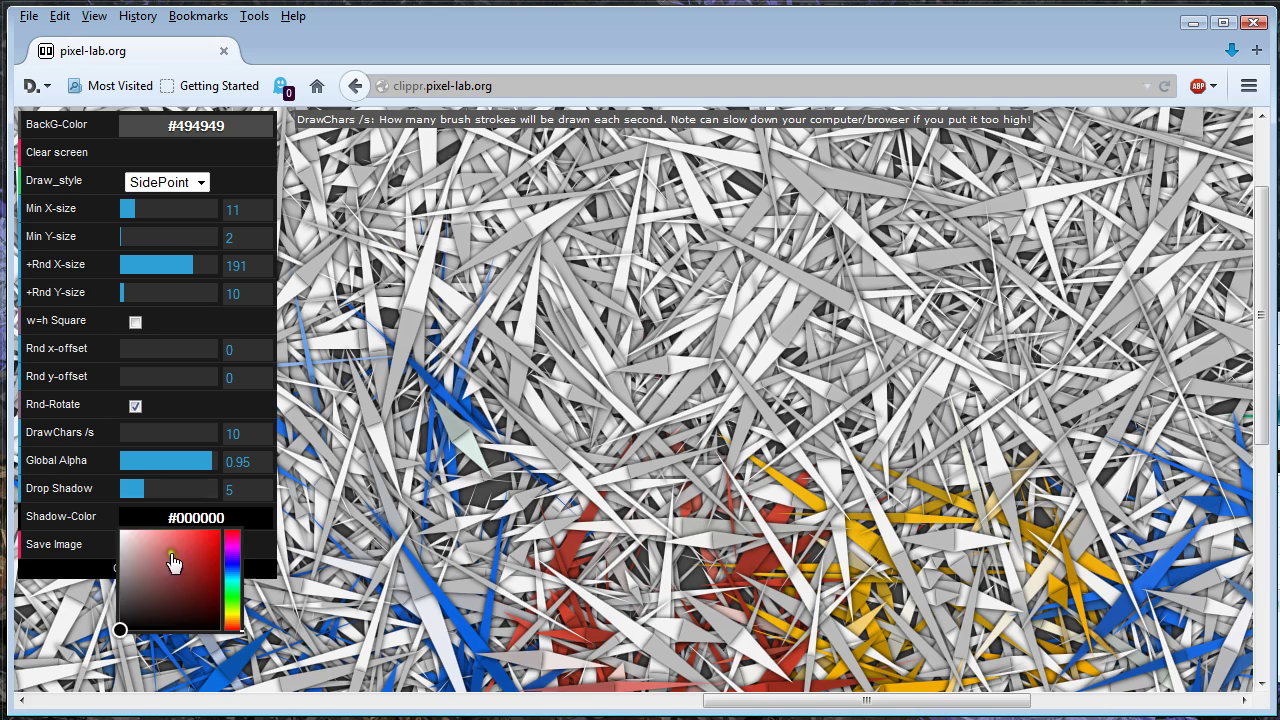
left_click(62, 546)
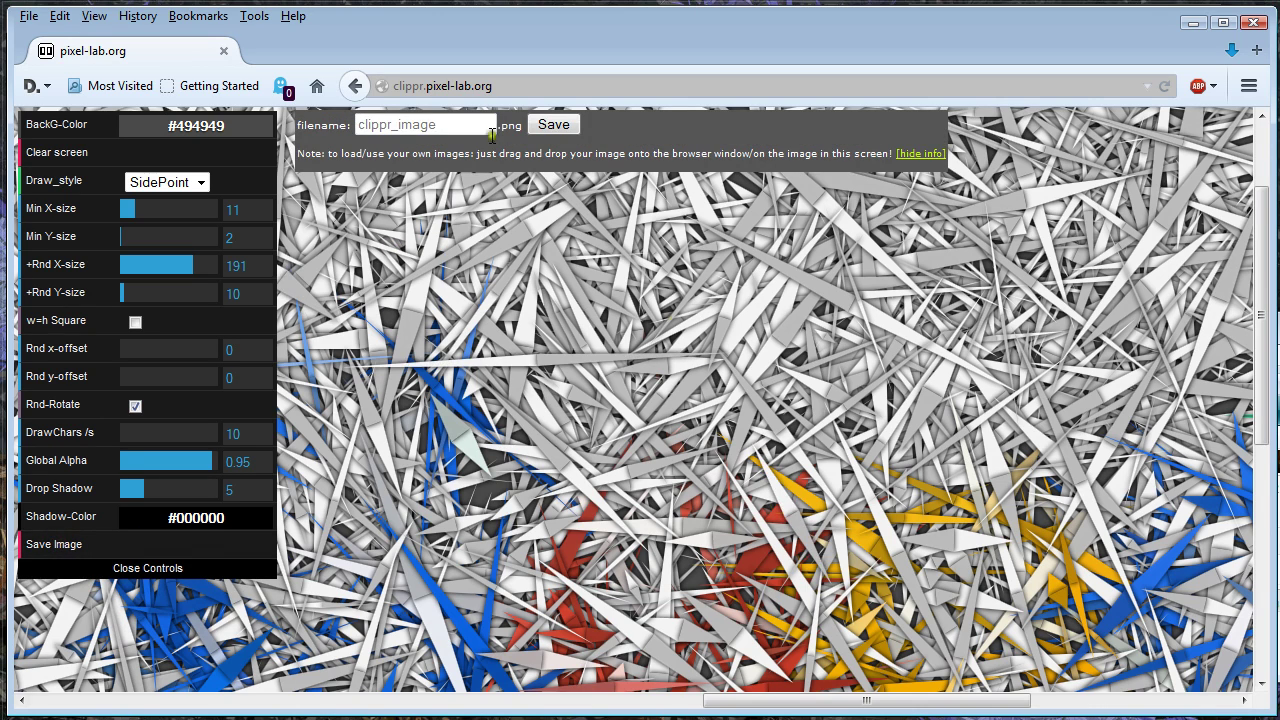
left_click(450, 124)
type("g")
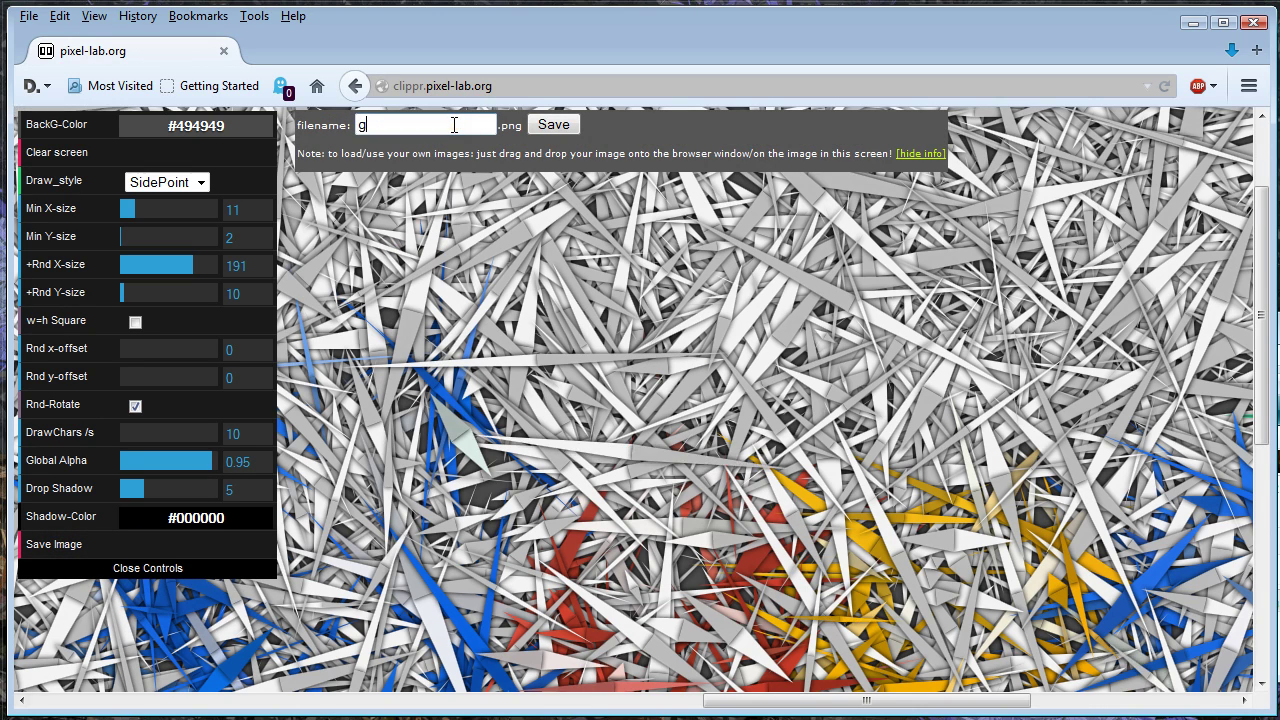
type("ooo3")
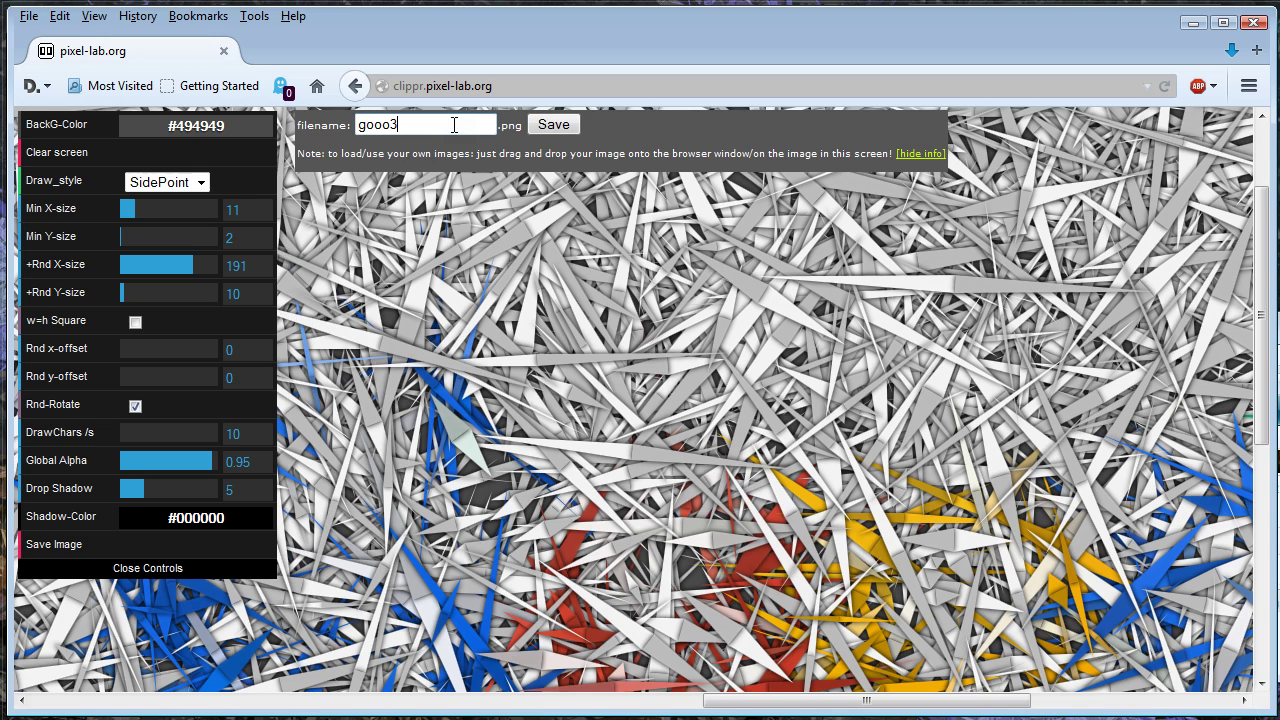
left_click(553, 124)
left_click(827, 507)
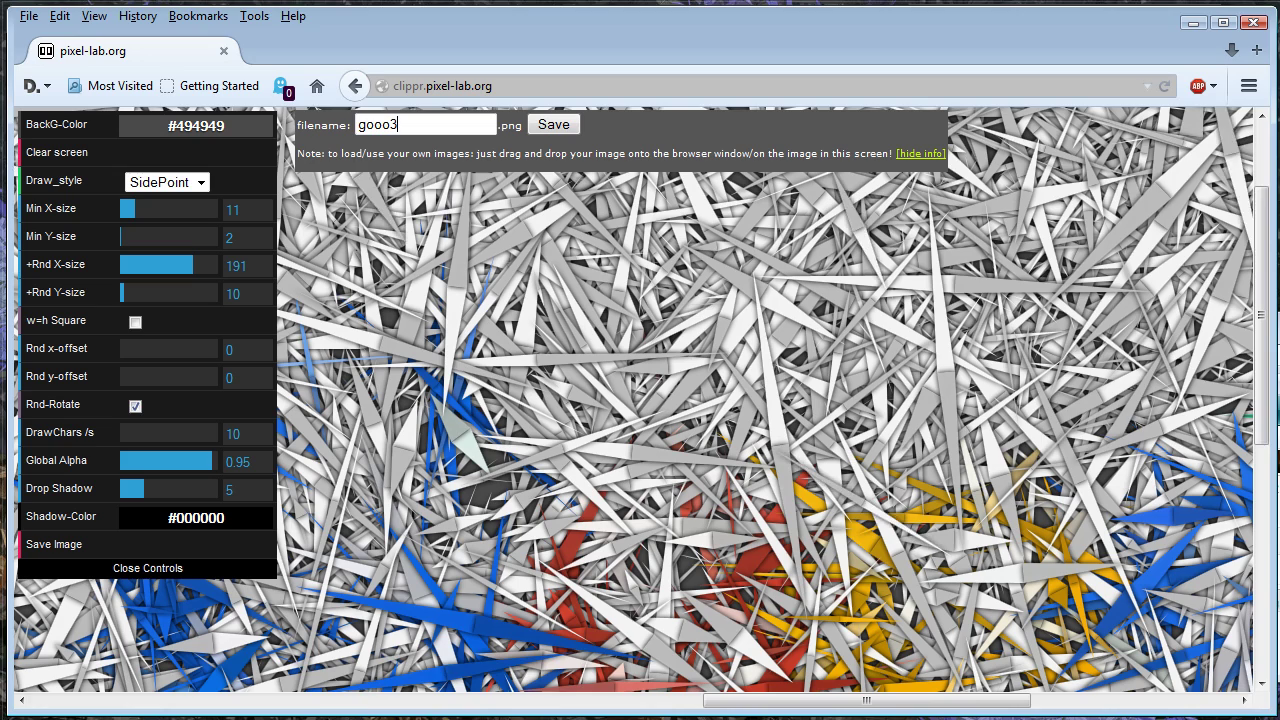
Step: Switch to the Downloads folder, open gooo3.png in Windows Photo Gallery to inspect the saved rendering, and close the viewer
key("alt+Tab")
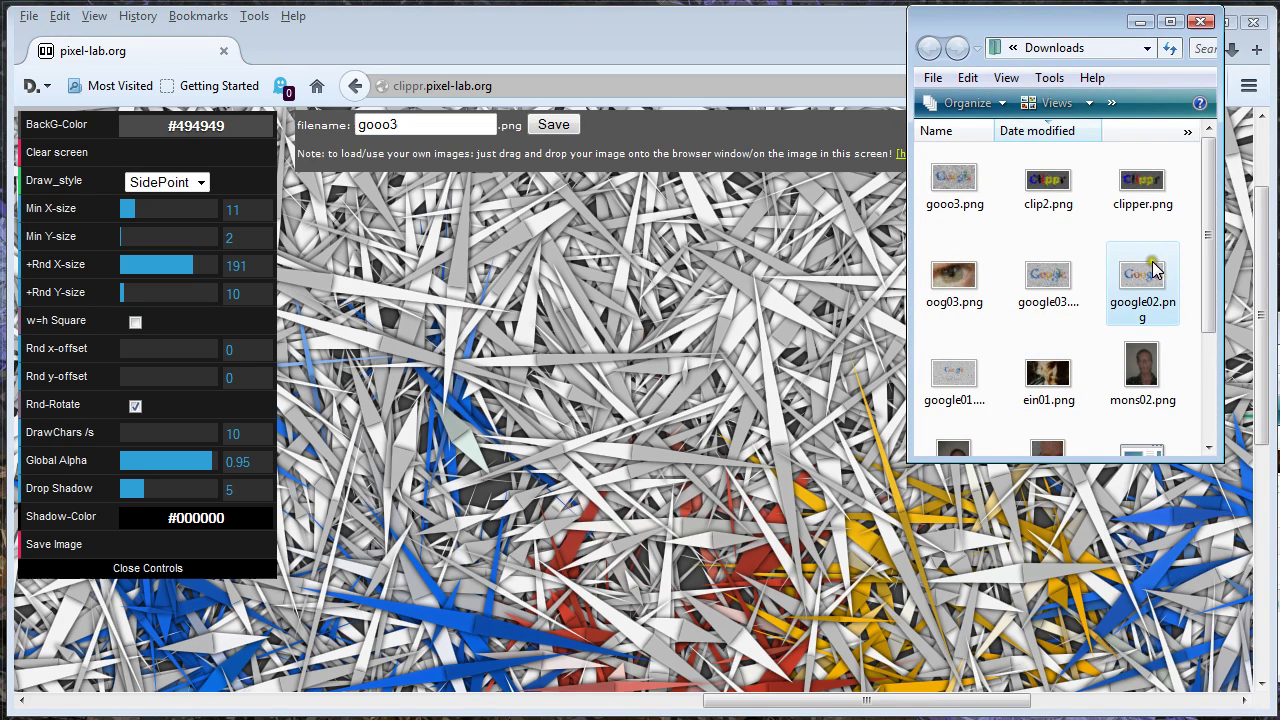
double_click(955, 182)
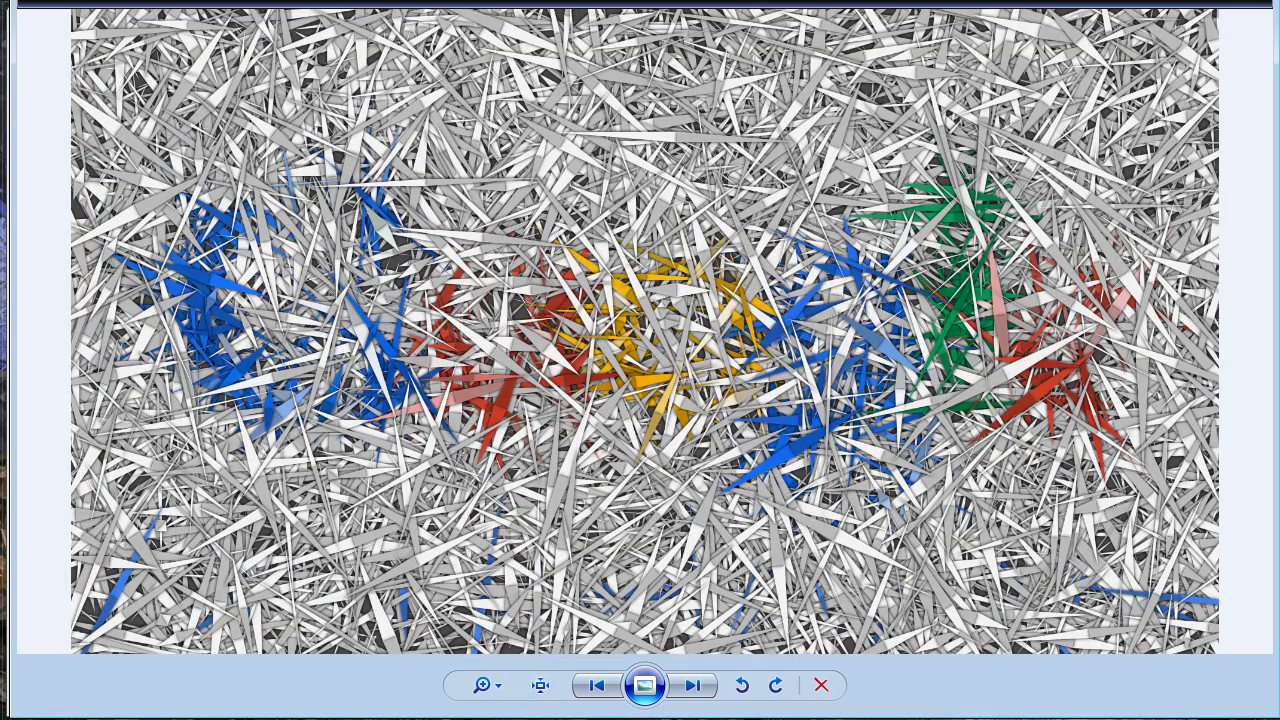
left_click_drag(772, 2, 1001, 115)
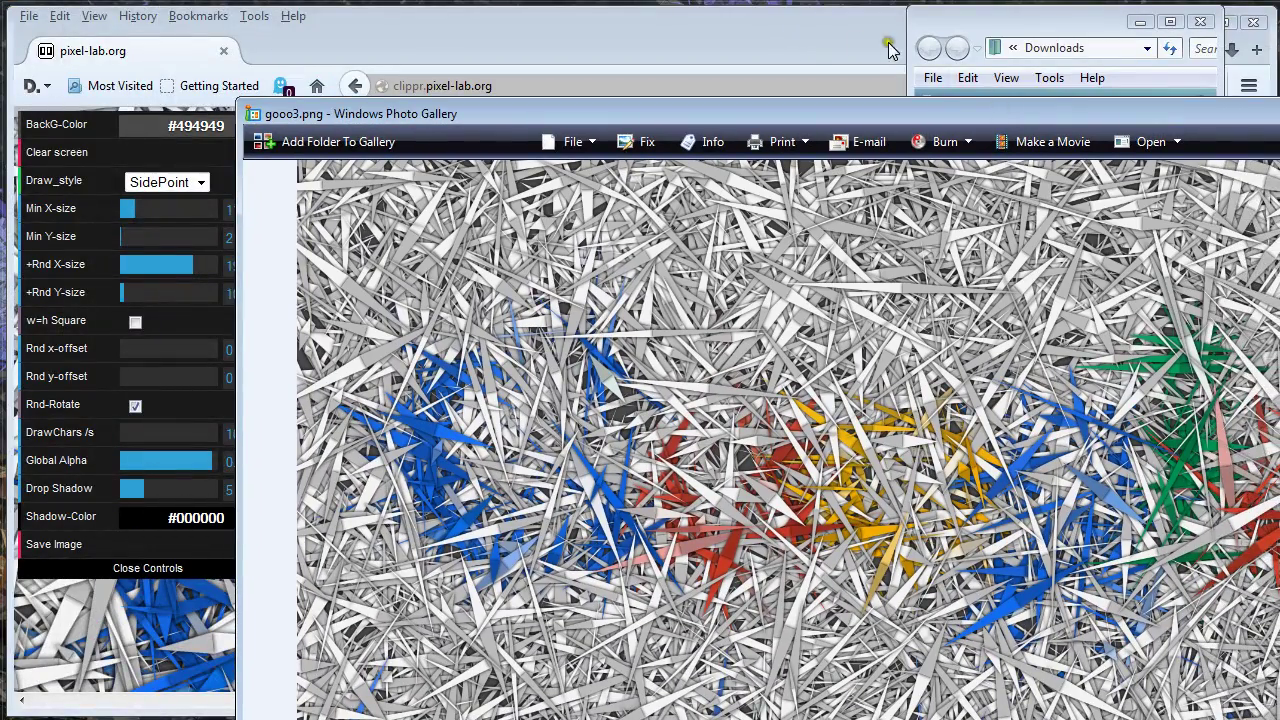
left_click_drag(848, 120, 717, 0)
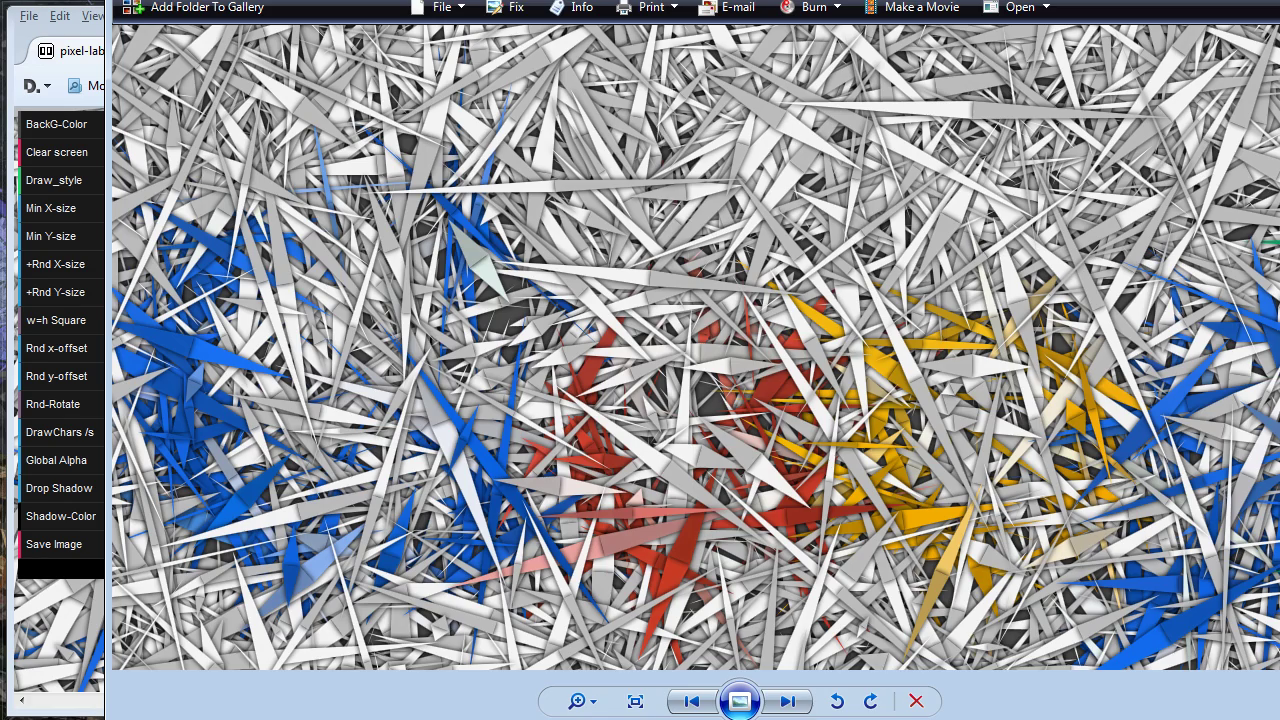
key("alt+F4")
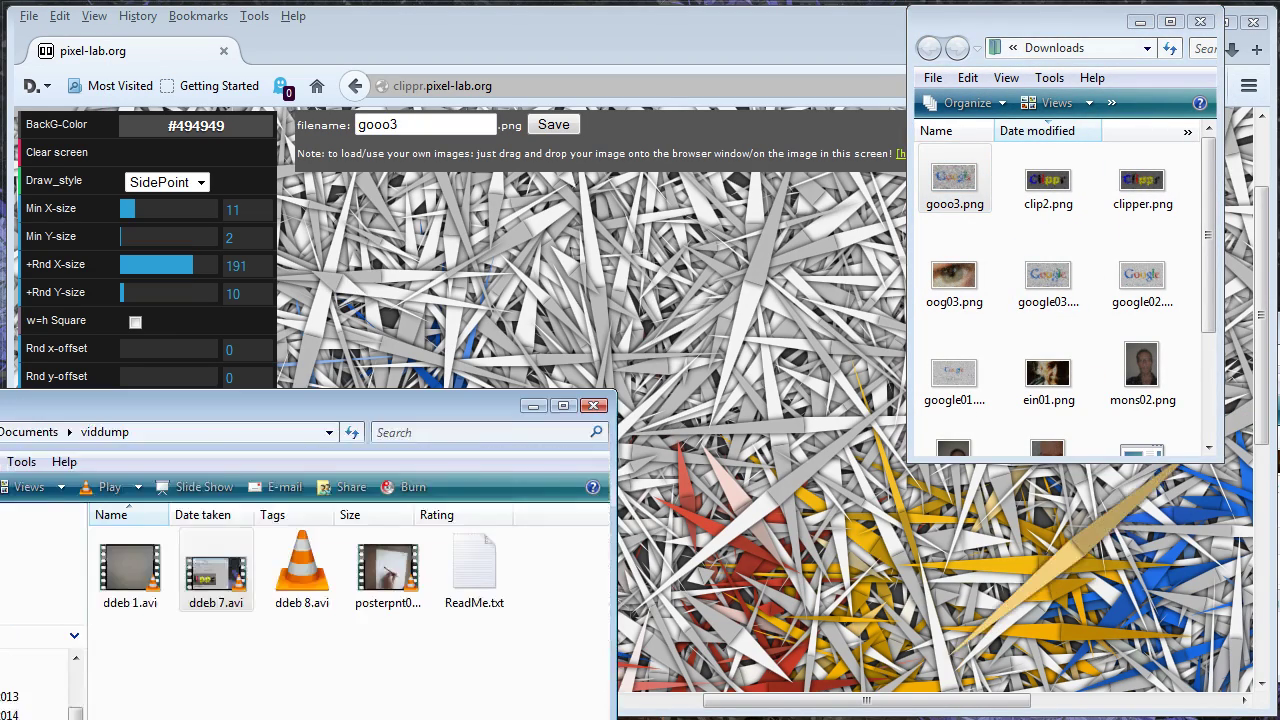
Step: Bring up the clippr_demo folder and preview the source photo self_eyes_closeup.jpg, closing the viewer when done
key("alt+F4")
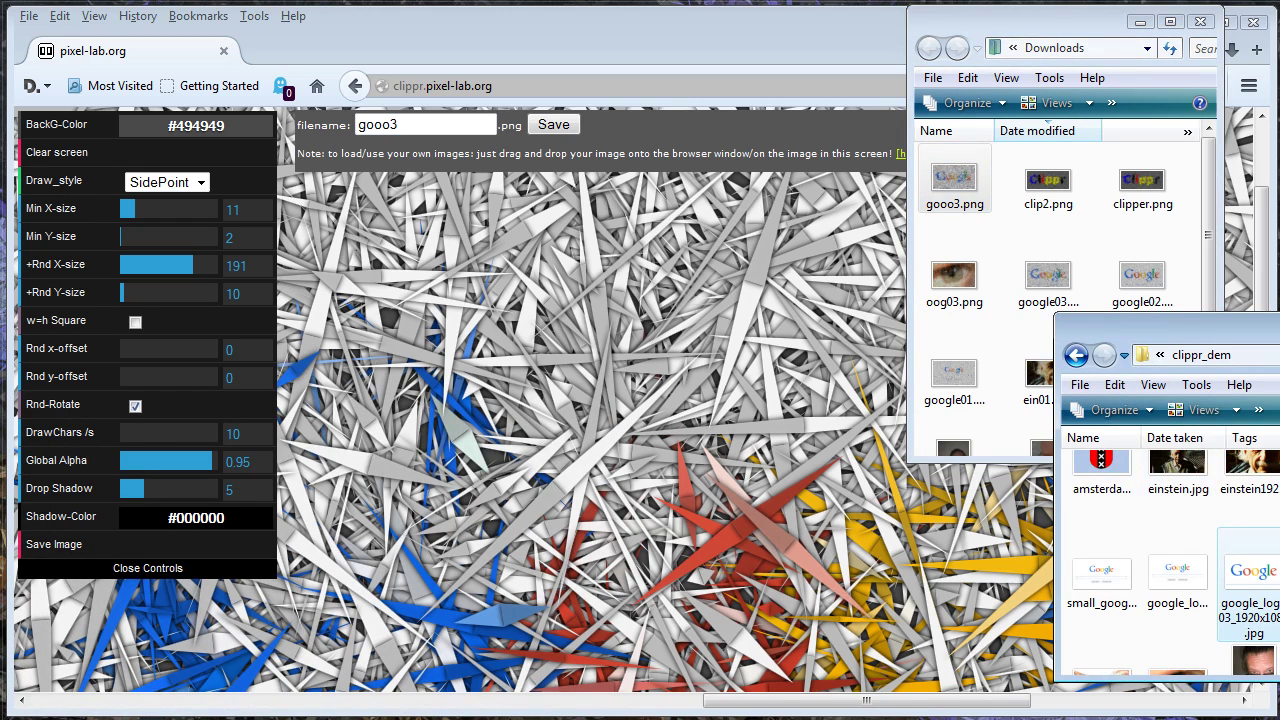
scroll(1170, 560, "down", 2)
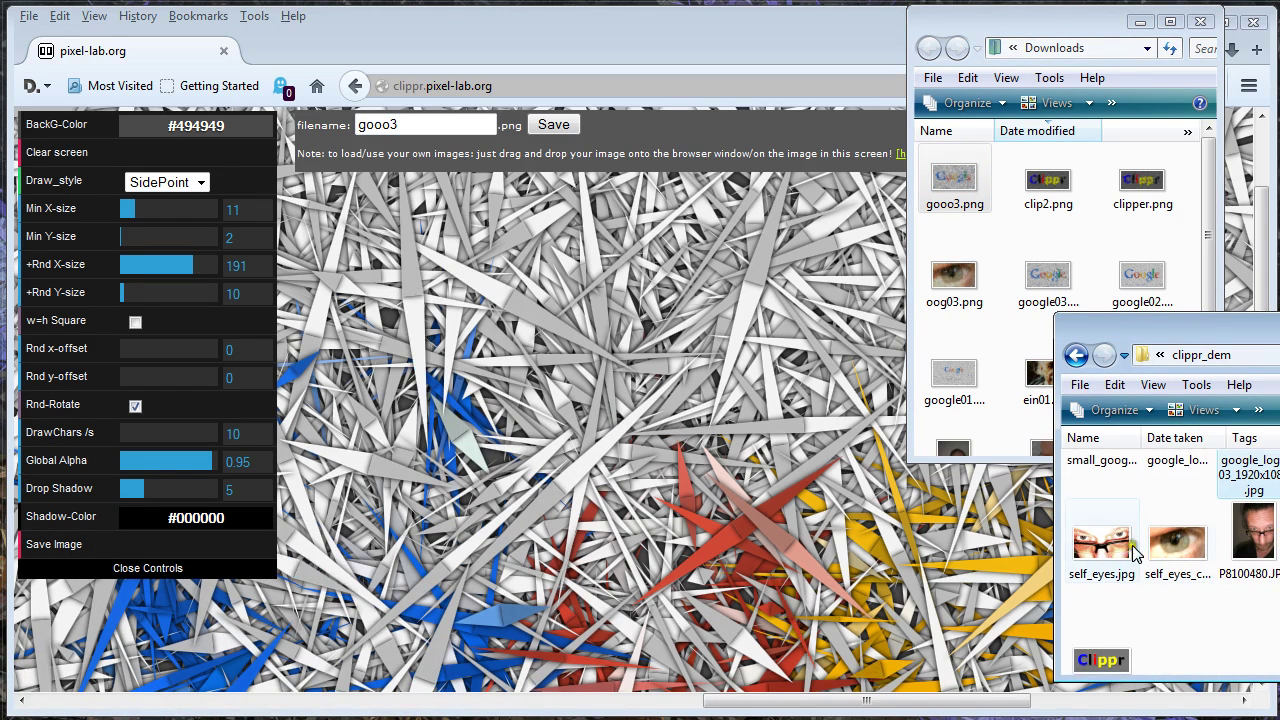
left_click(1178, 543)
double_click(1178, 543)
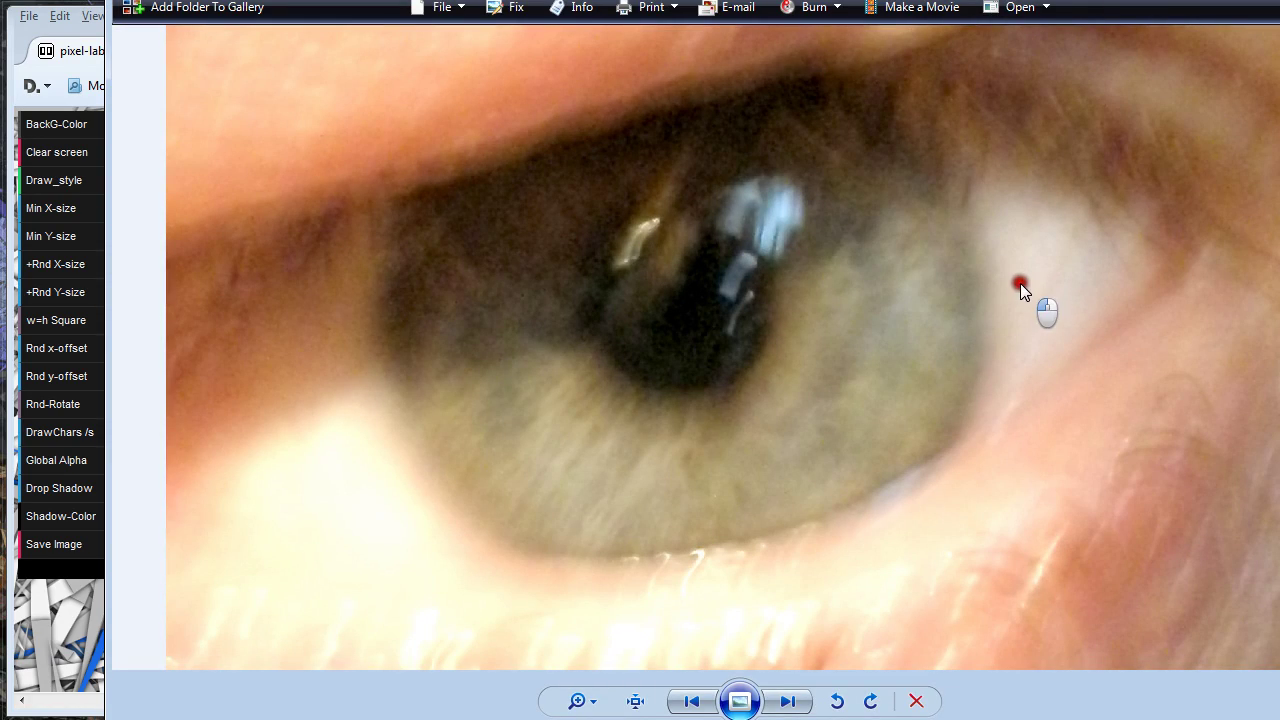
key("alt+F4")
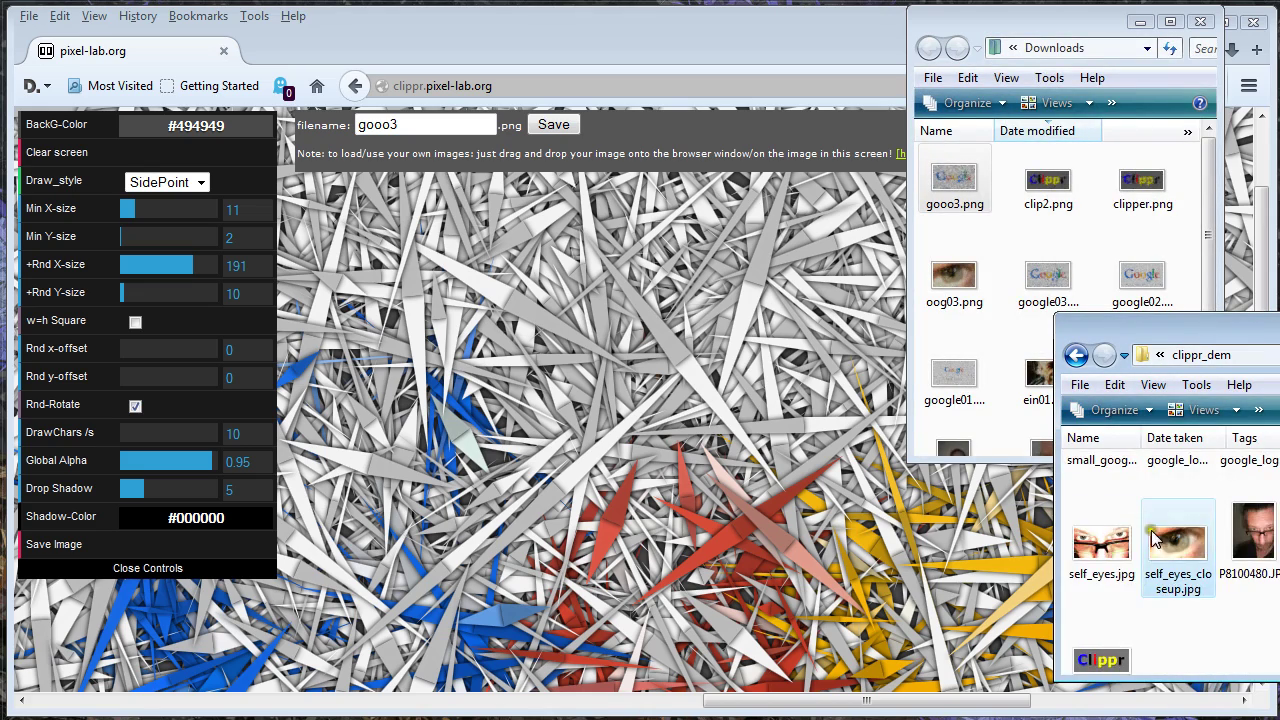
Step: Preview einstein.jpg and the neighbouring 1920-pixel Einstein picture from the clippr_demo folder, closing the viewer after each
scroll(1153, 540, "up", 2)
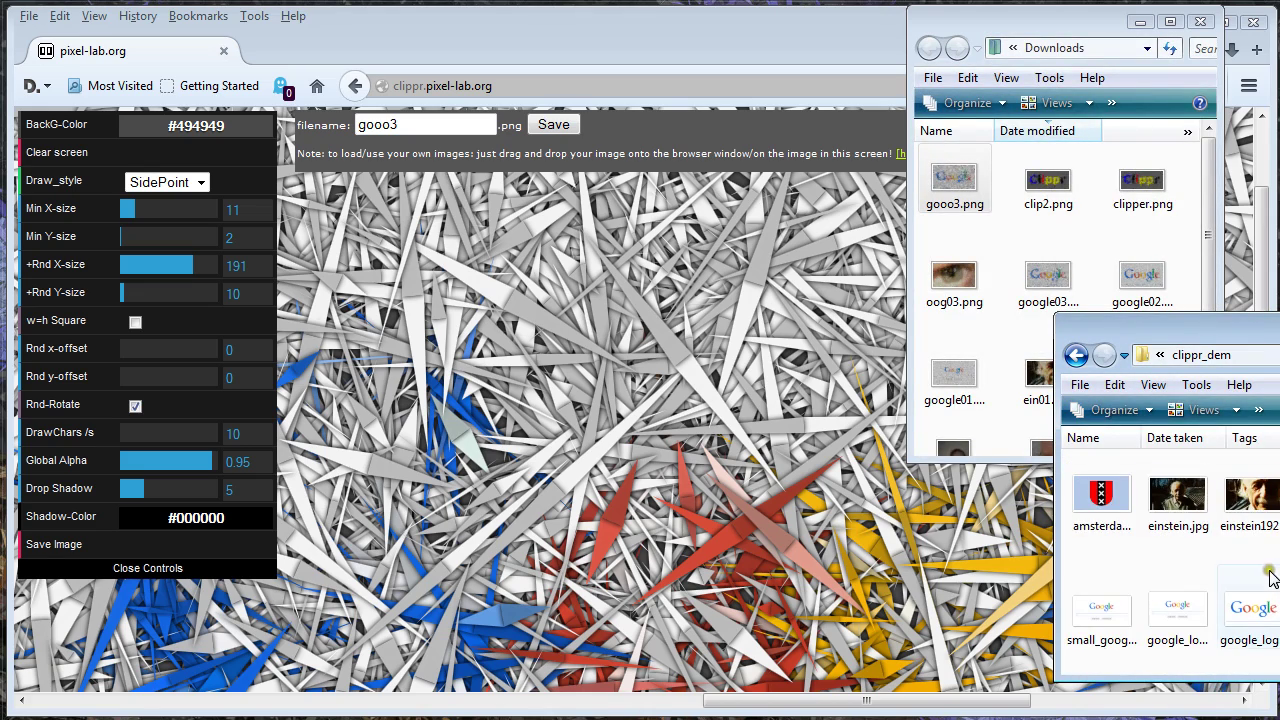
double_click(1180, 497)
key("alt+F4")
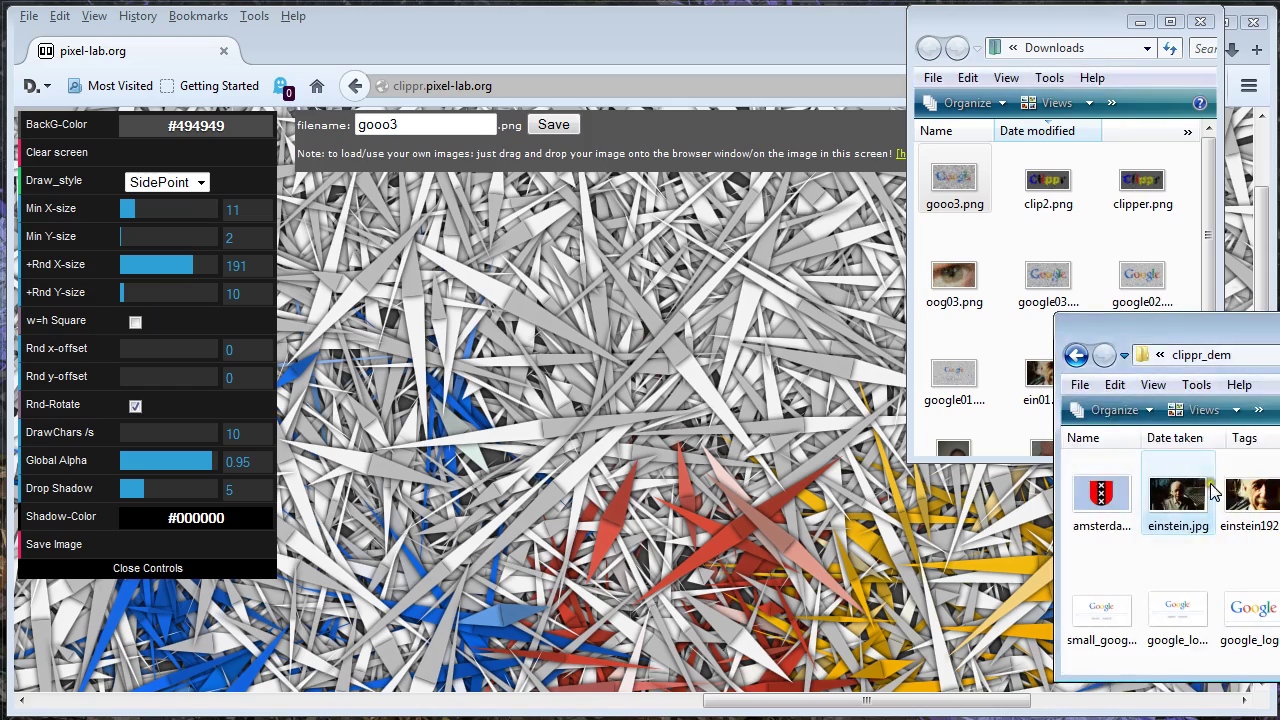
double_click(1250, 505)
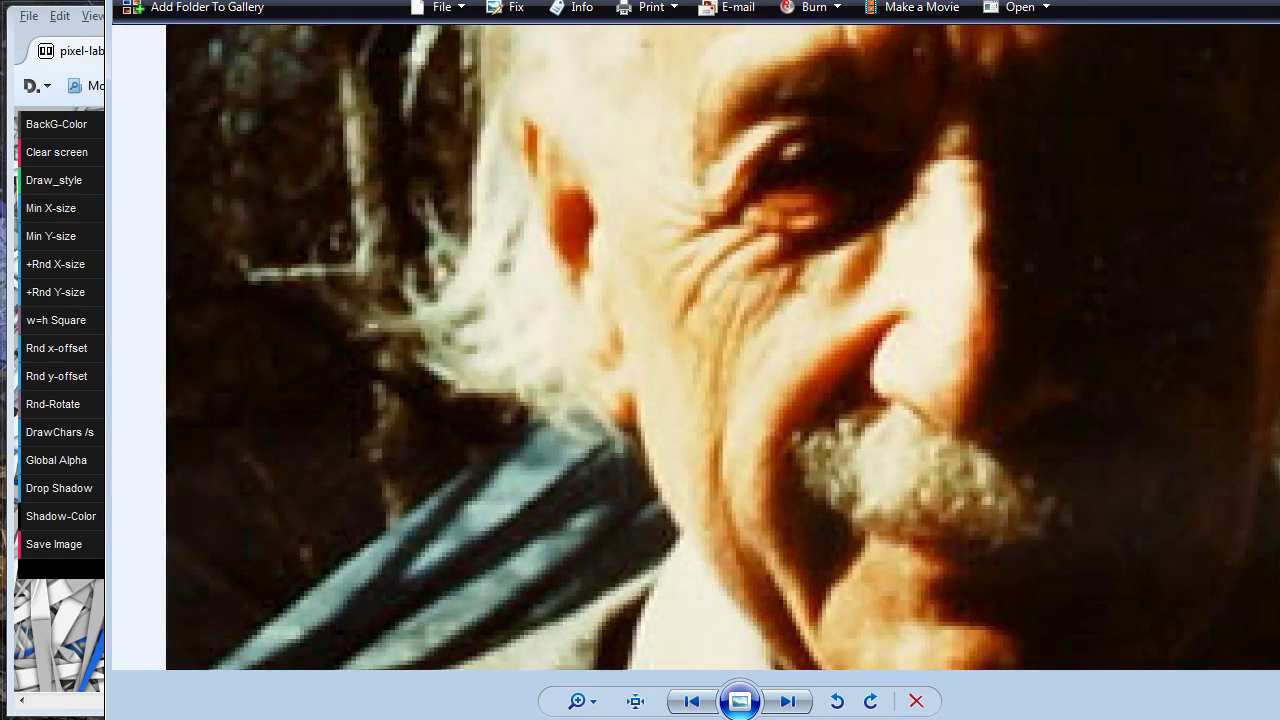
key("alt+F4")
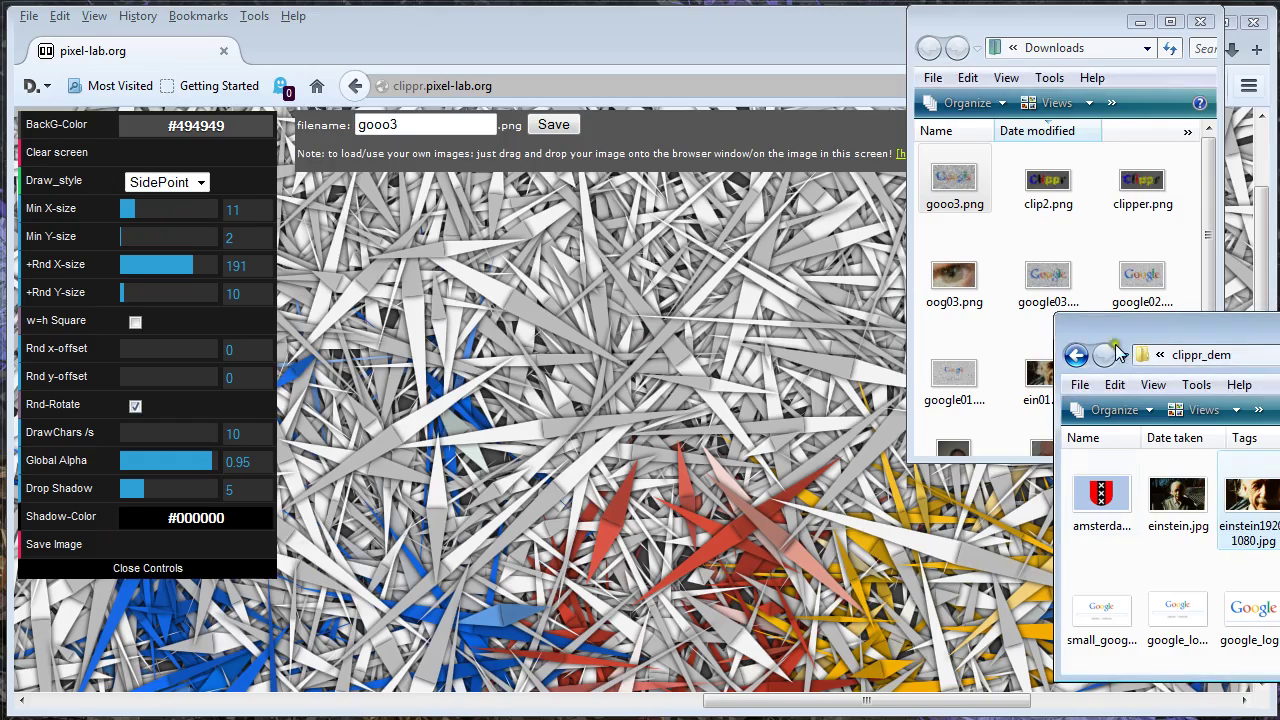
Step: View the processed image ein01.png from the Downloads folder, close it, and return to the browser with Clippr
left_click(1224, 214)
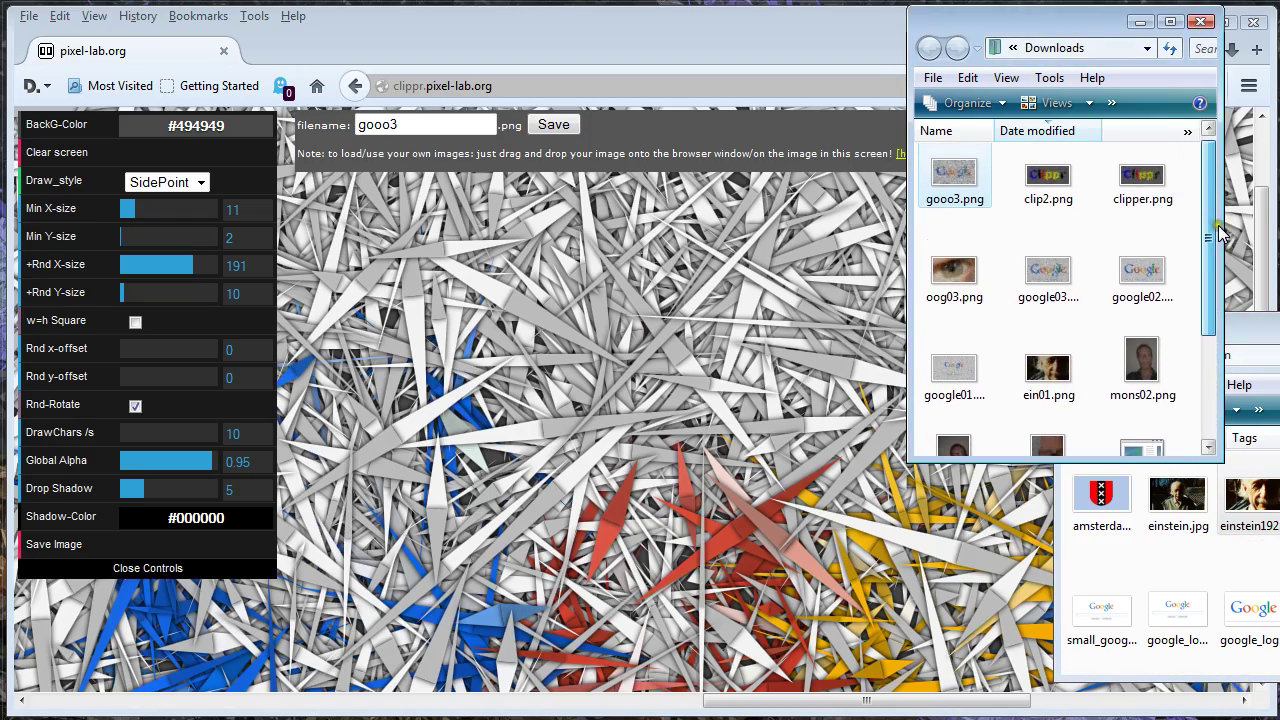
double_click(1048, 370)
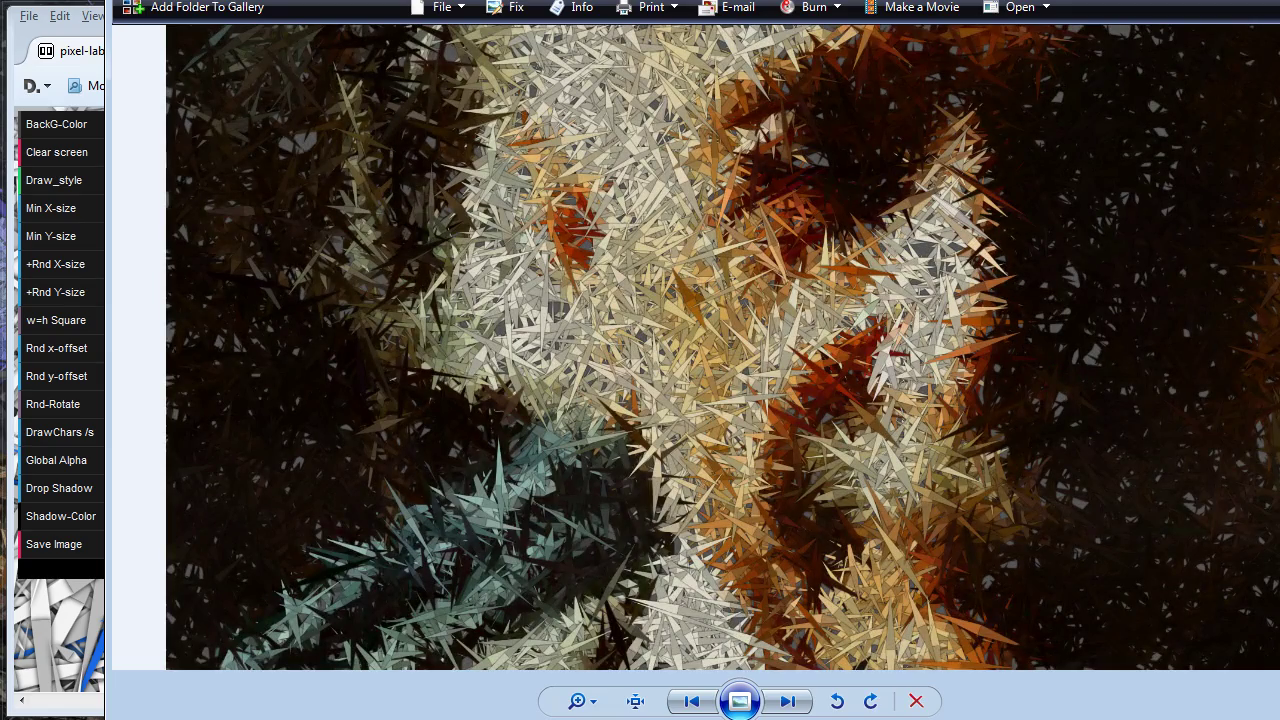
key("alt+F4")
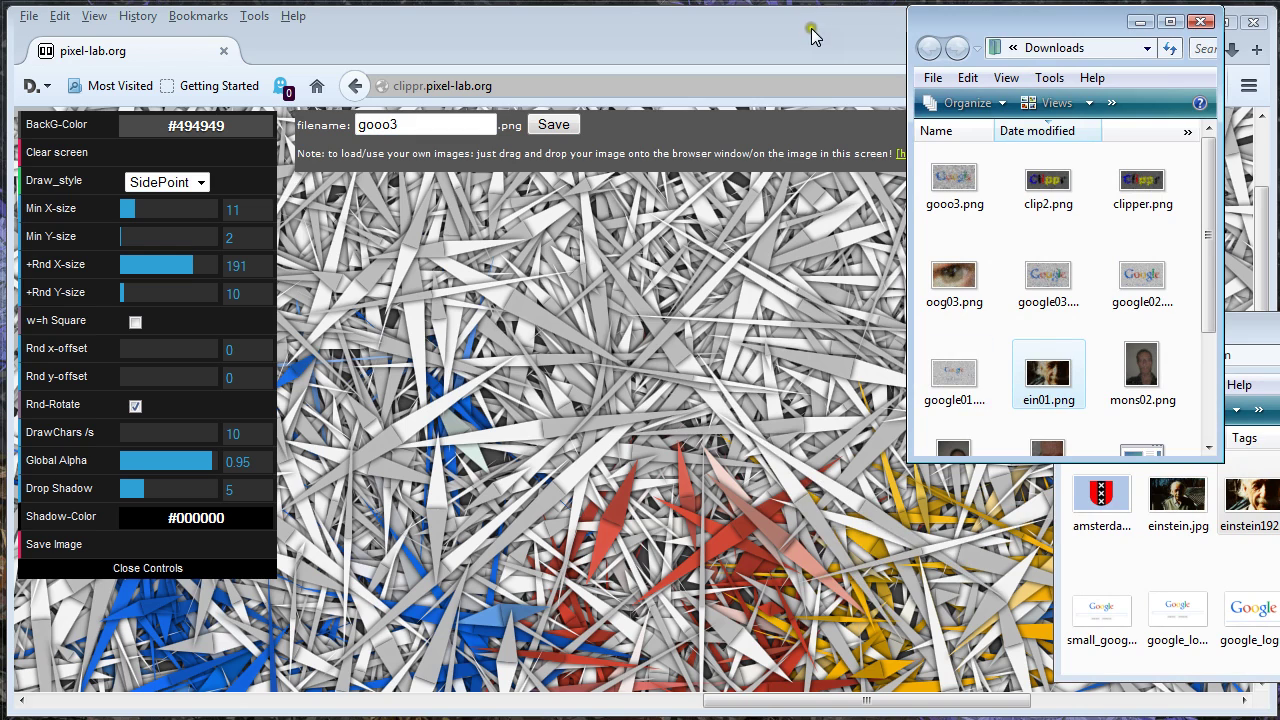
left_click(820, 30)
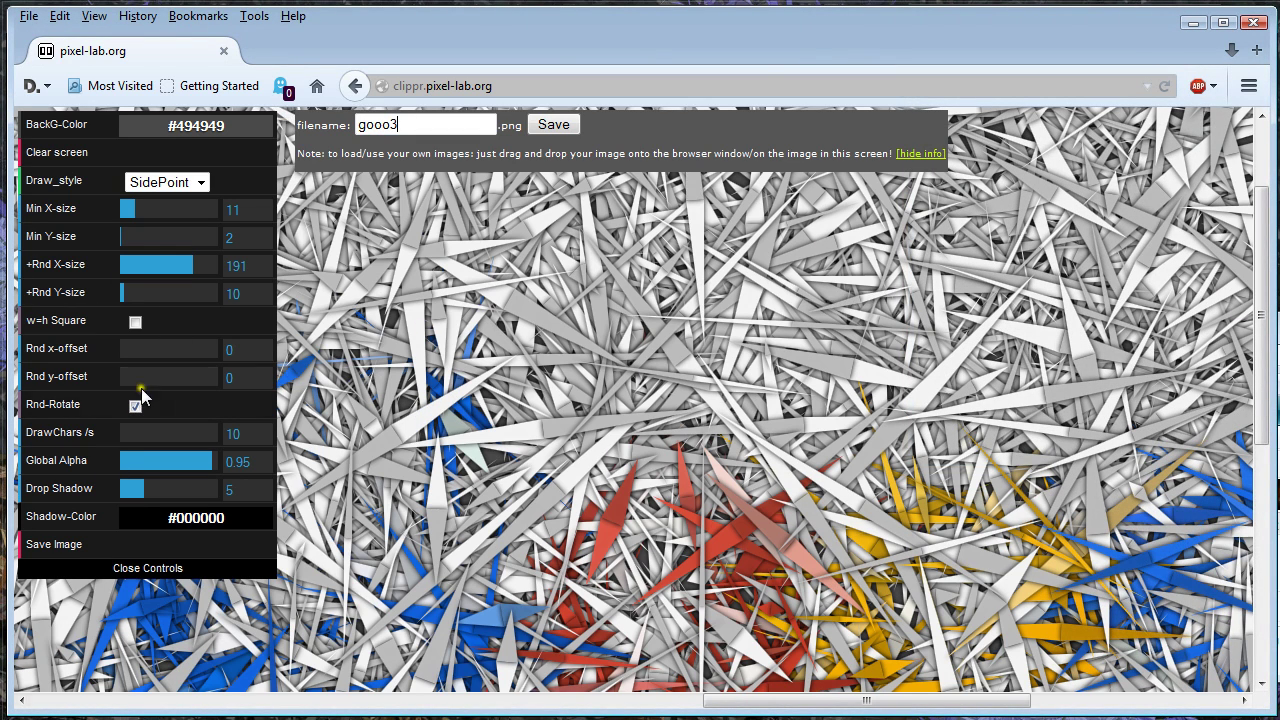
Step: Choose the Cube draw style with random rotation turned off and equal width and height turned on, and inspect the rendered cubes
left_click(200, 182)
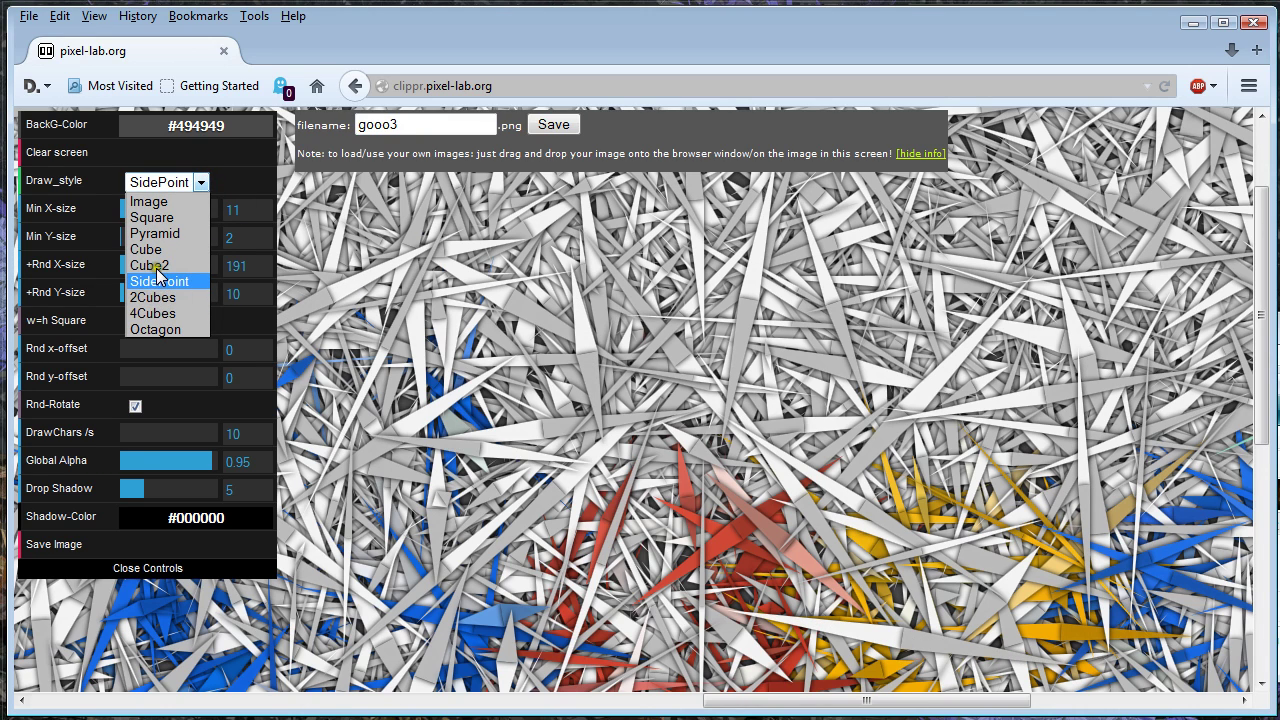
left_click(152, 250)
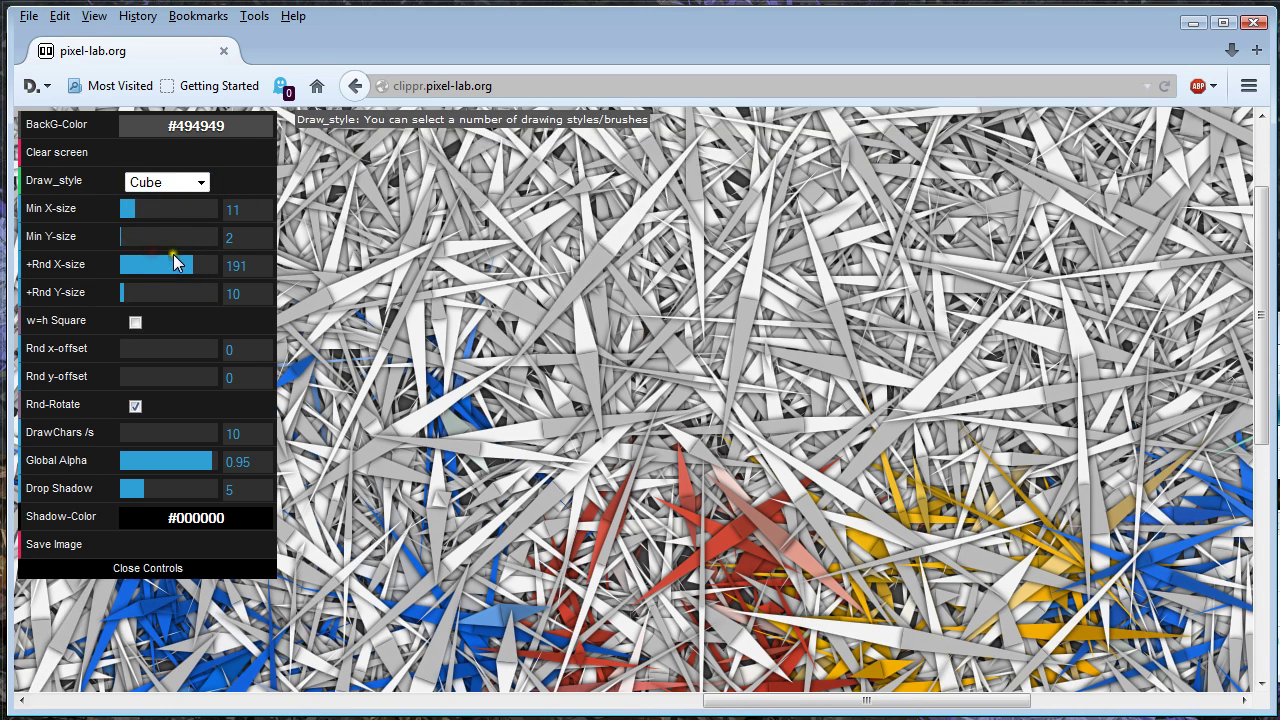
left_click(135, 406)
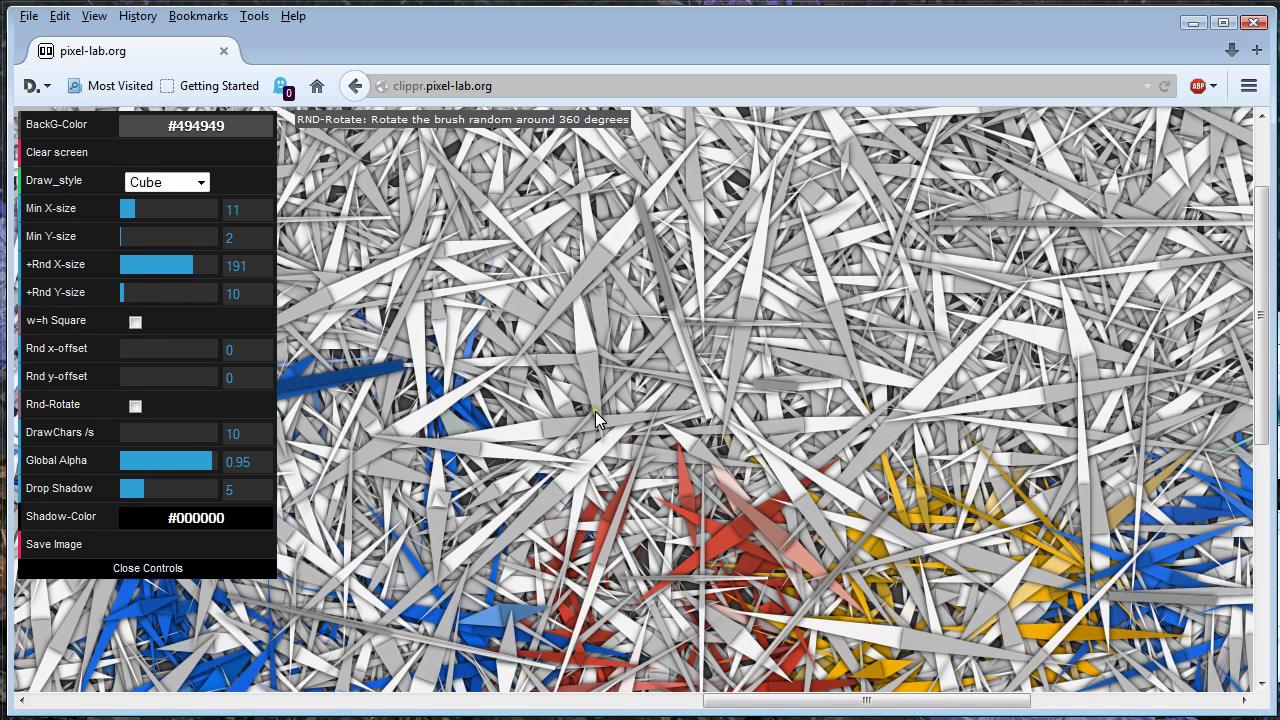
left_click(135, 322)
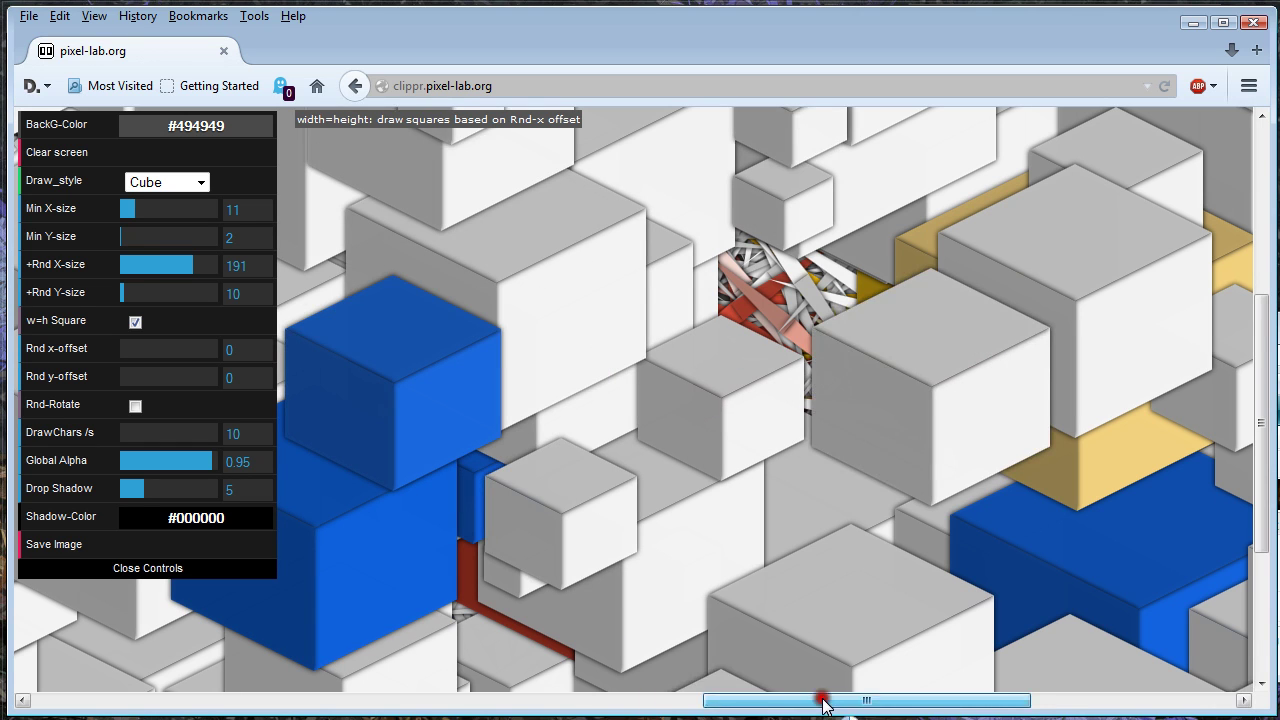
left_click_drag(820, 700, 1037, 692)
left_click_drag(1258, 417, 1262, 537)
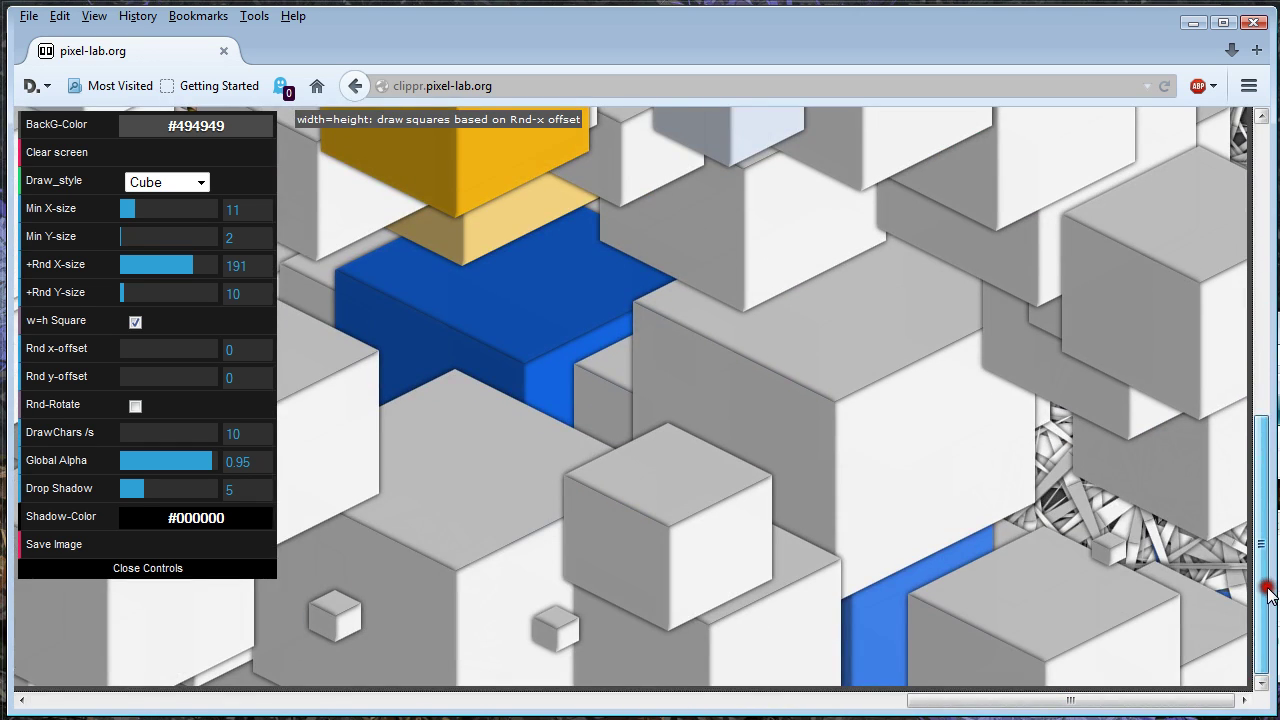
left_click_drag(1262, 490, 1264, 237)
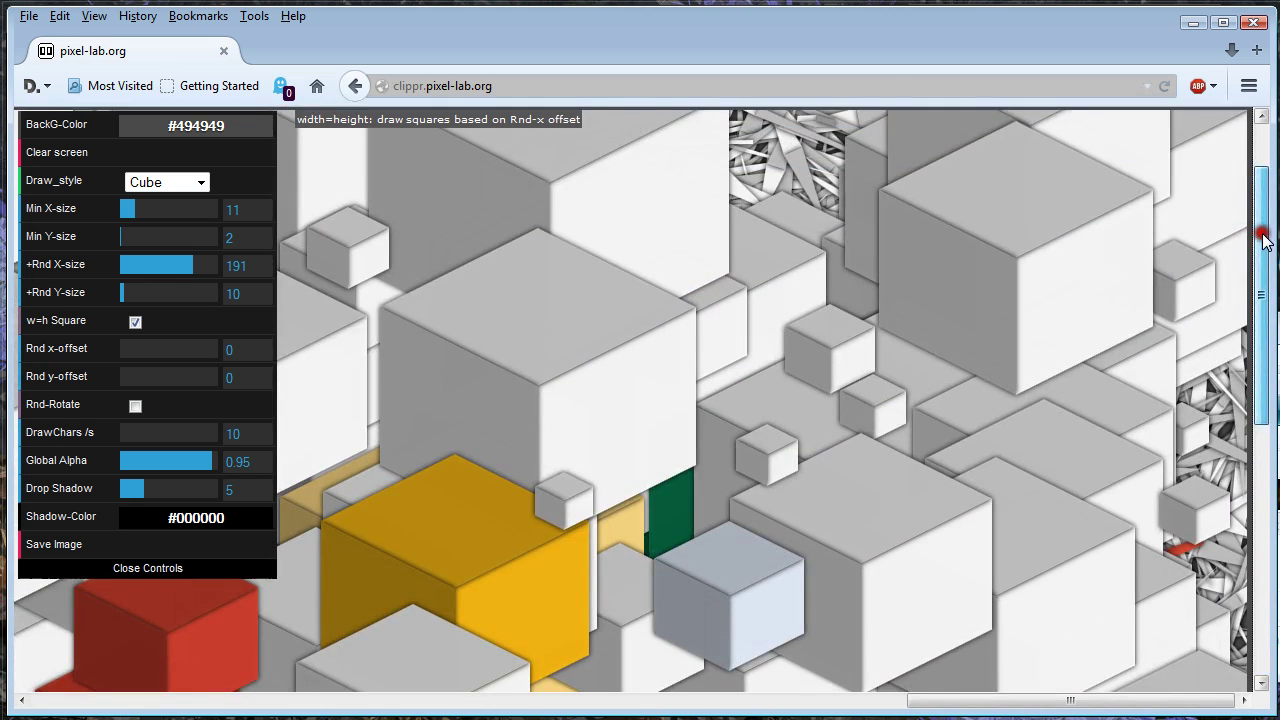